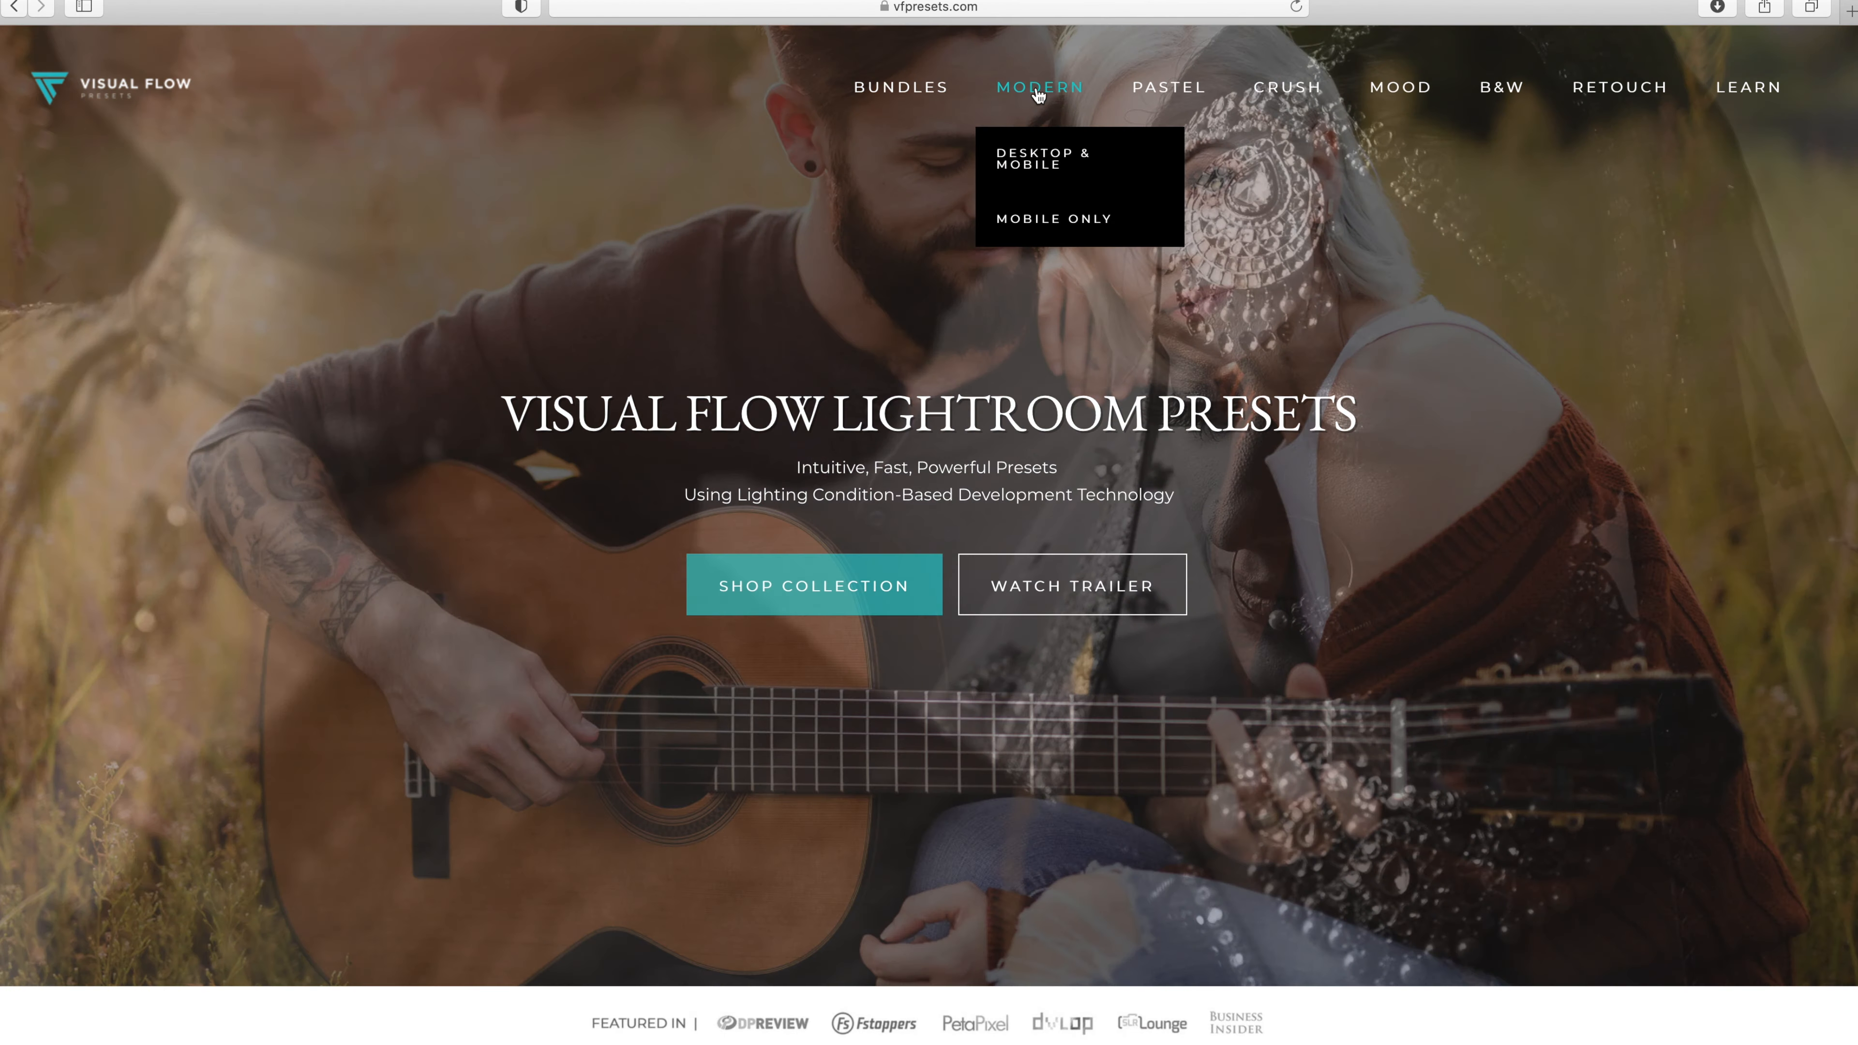
Open the Modern preset pack page and find its before-and-after examples by lighting condition
click(1039, 95)
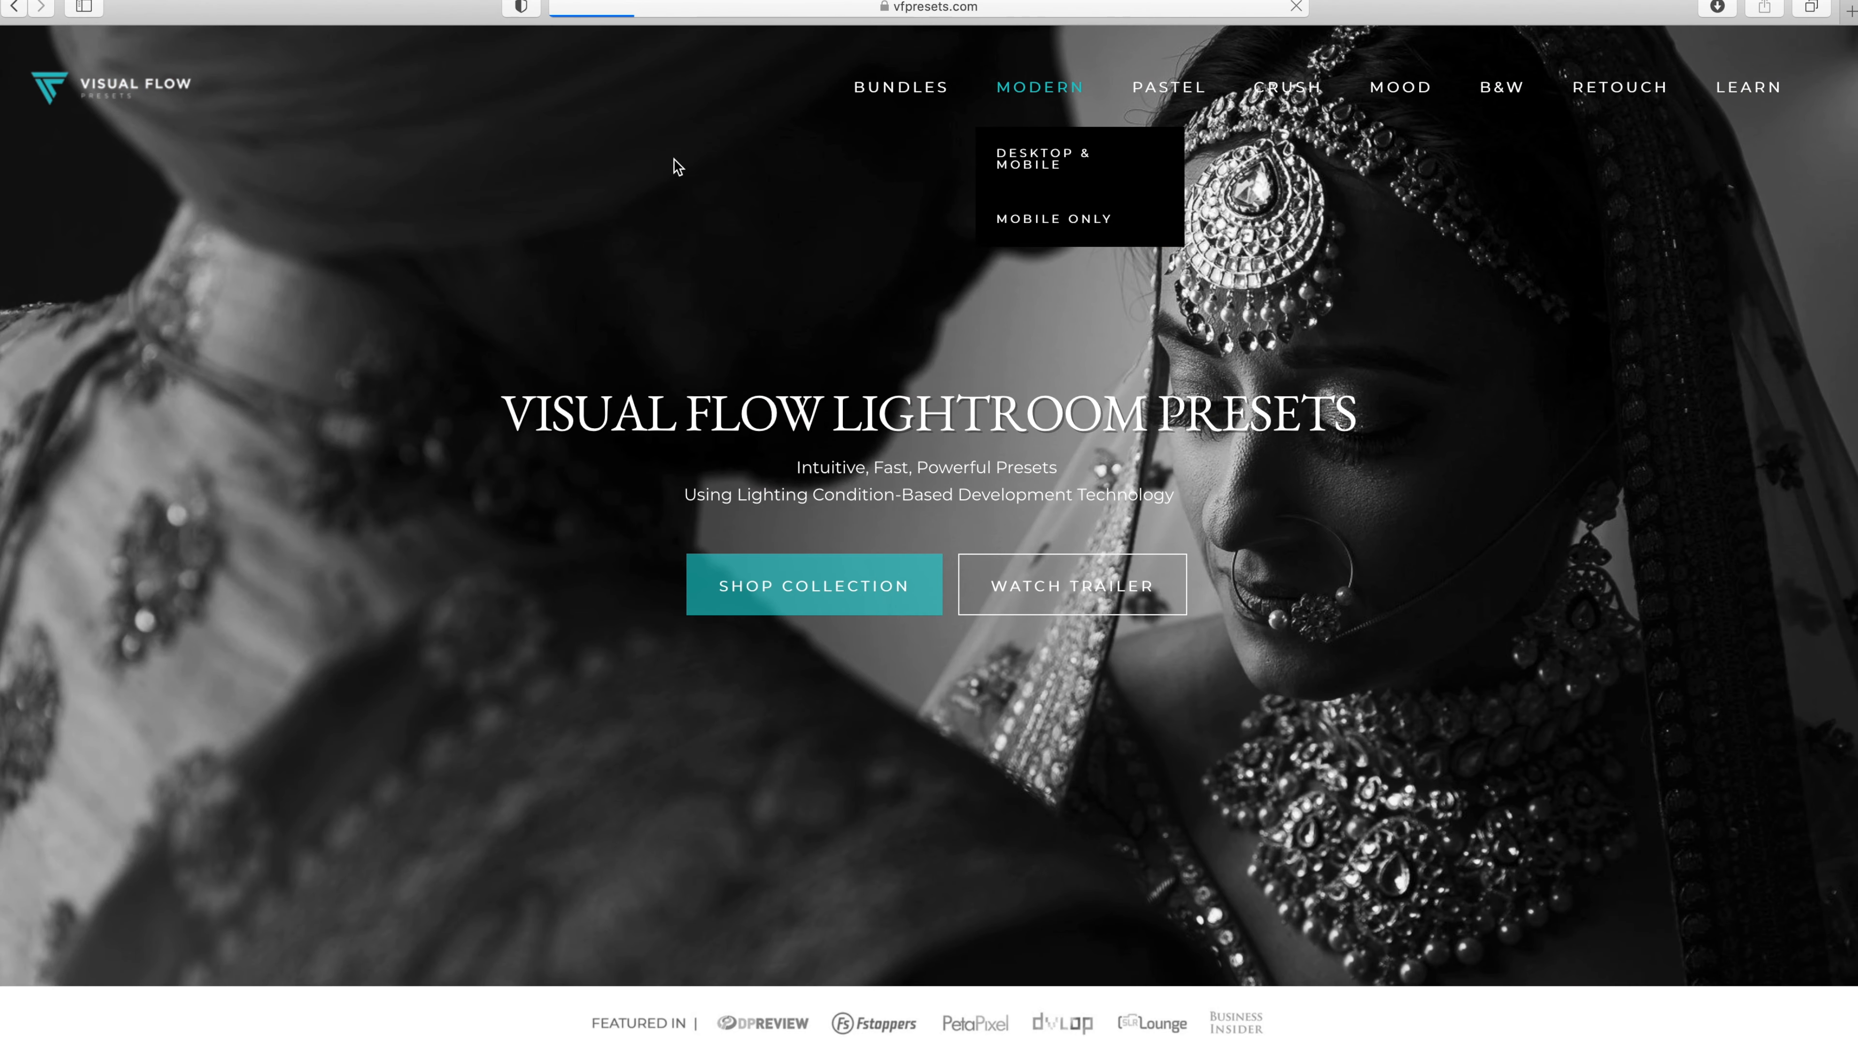
scroll(64, 634, down, 1)
scroll(65, 639, down, 5)
scroll(65, 637, down, 10)
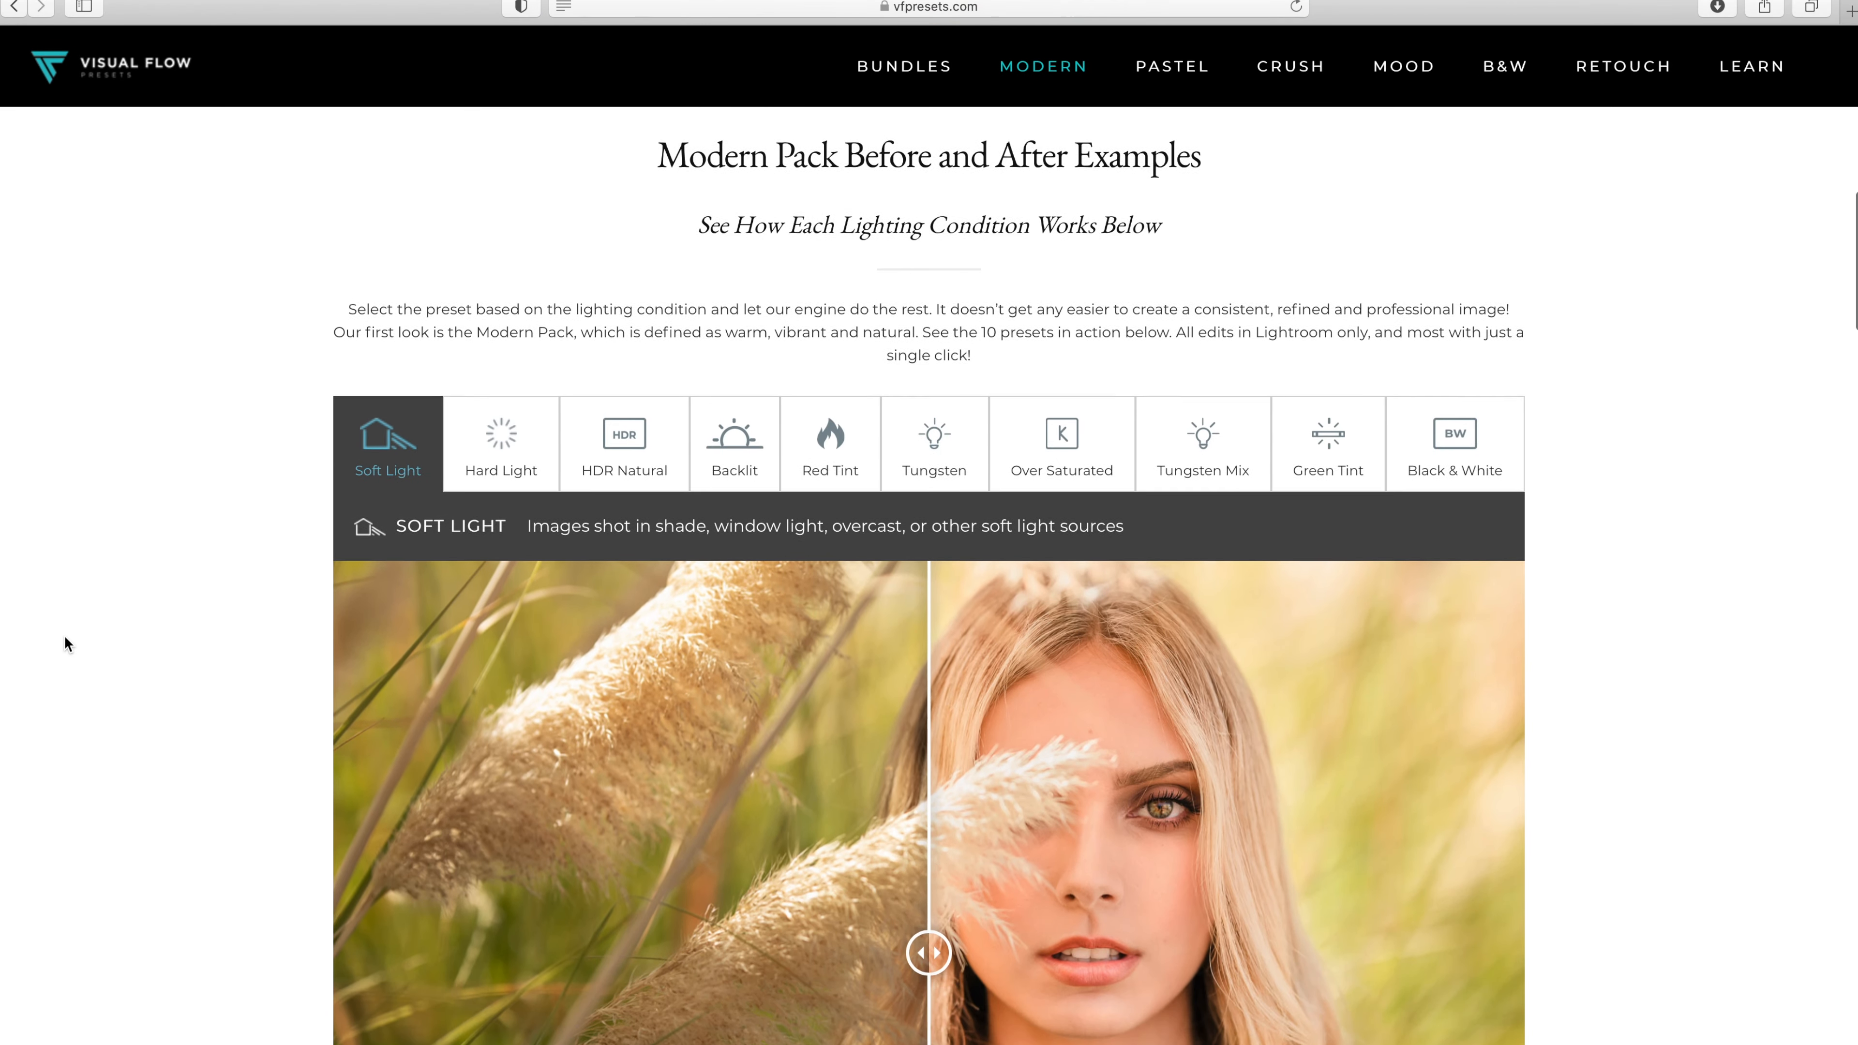
scroll(64, 637, down, 3)
View the Red Tint and Green Tint examples, and reveal the full after image for Green Tint
click(831, 172)
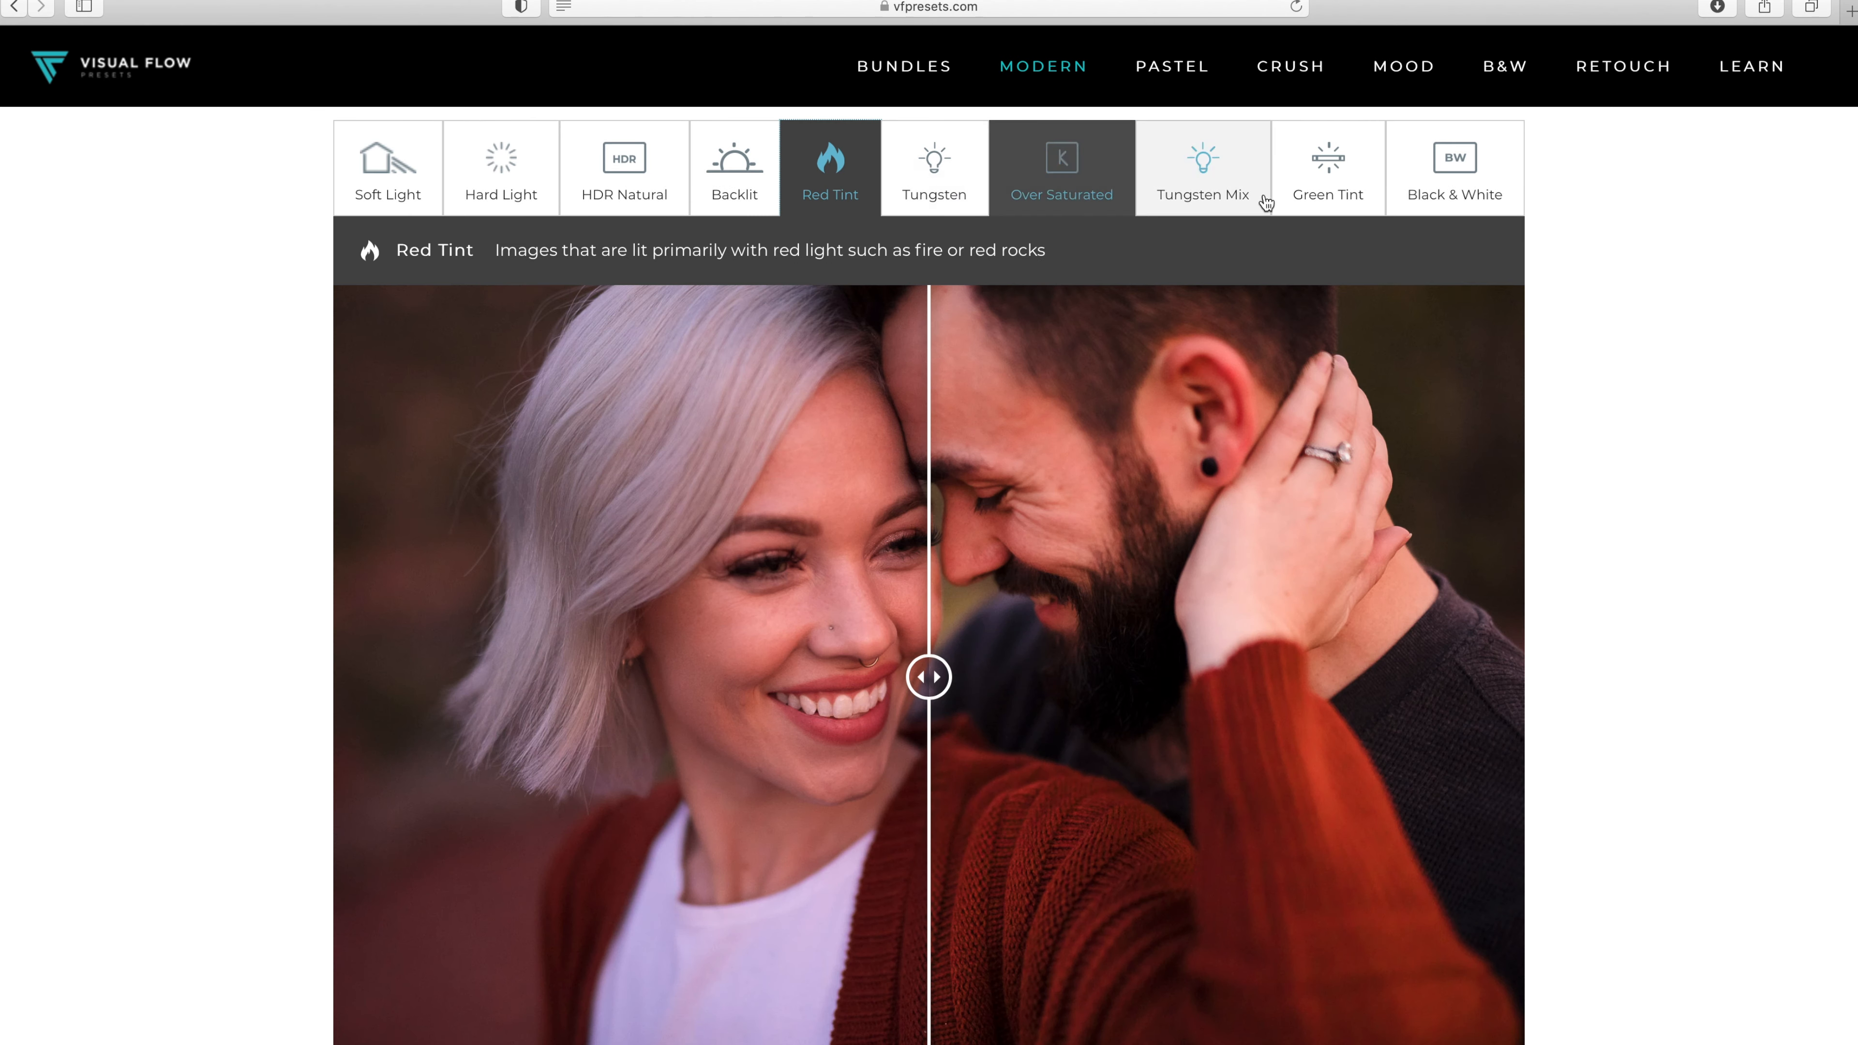
click(1417, 214)
click(1366, 199)
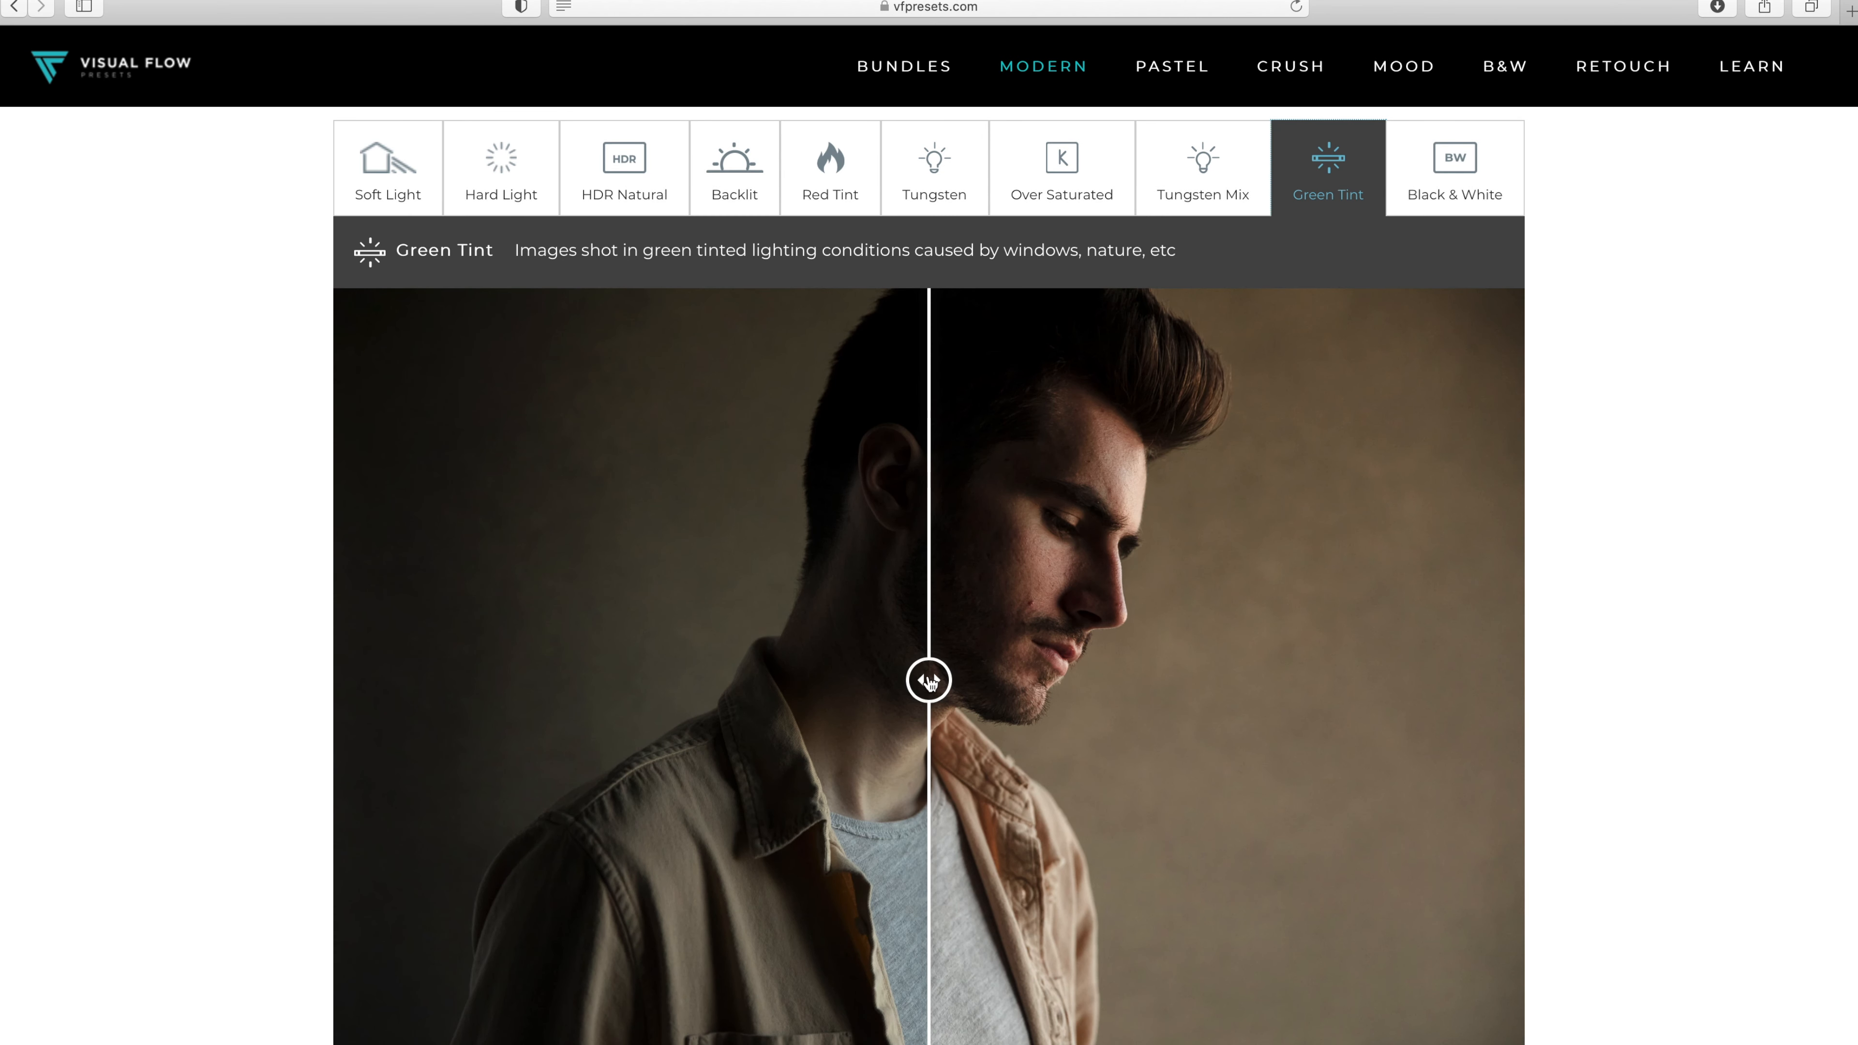
drag(977, 681, 190, 476)
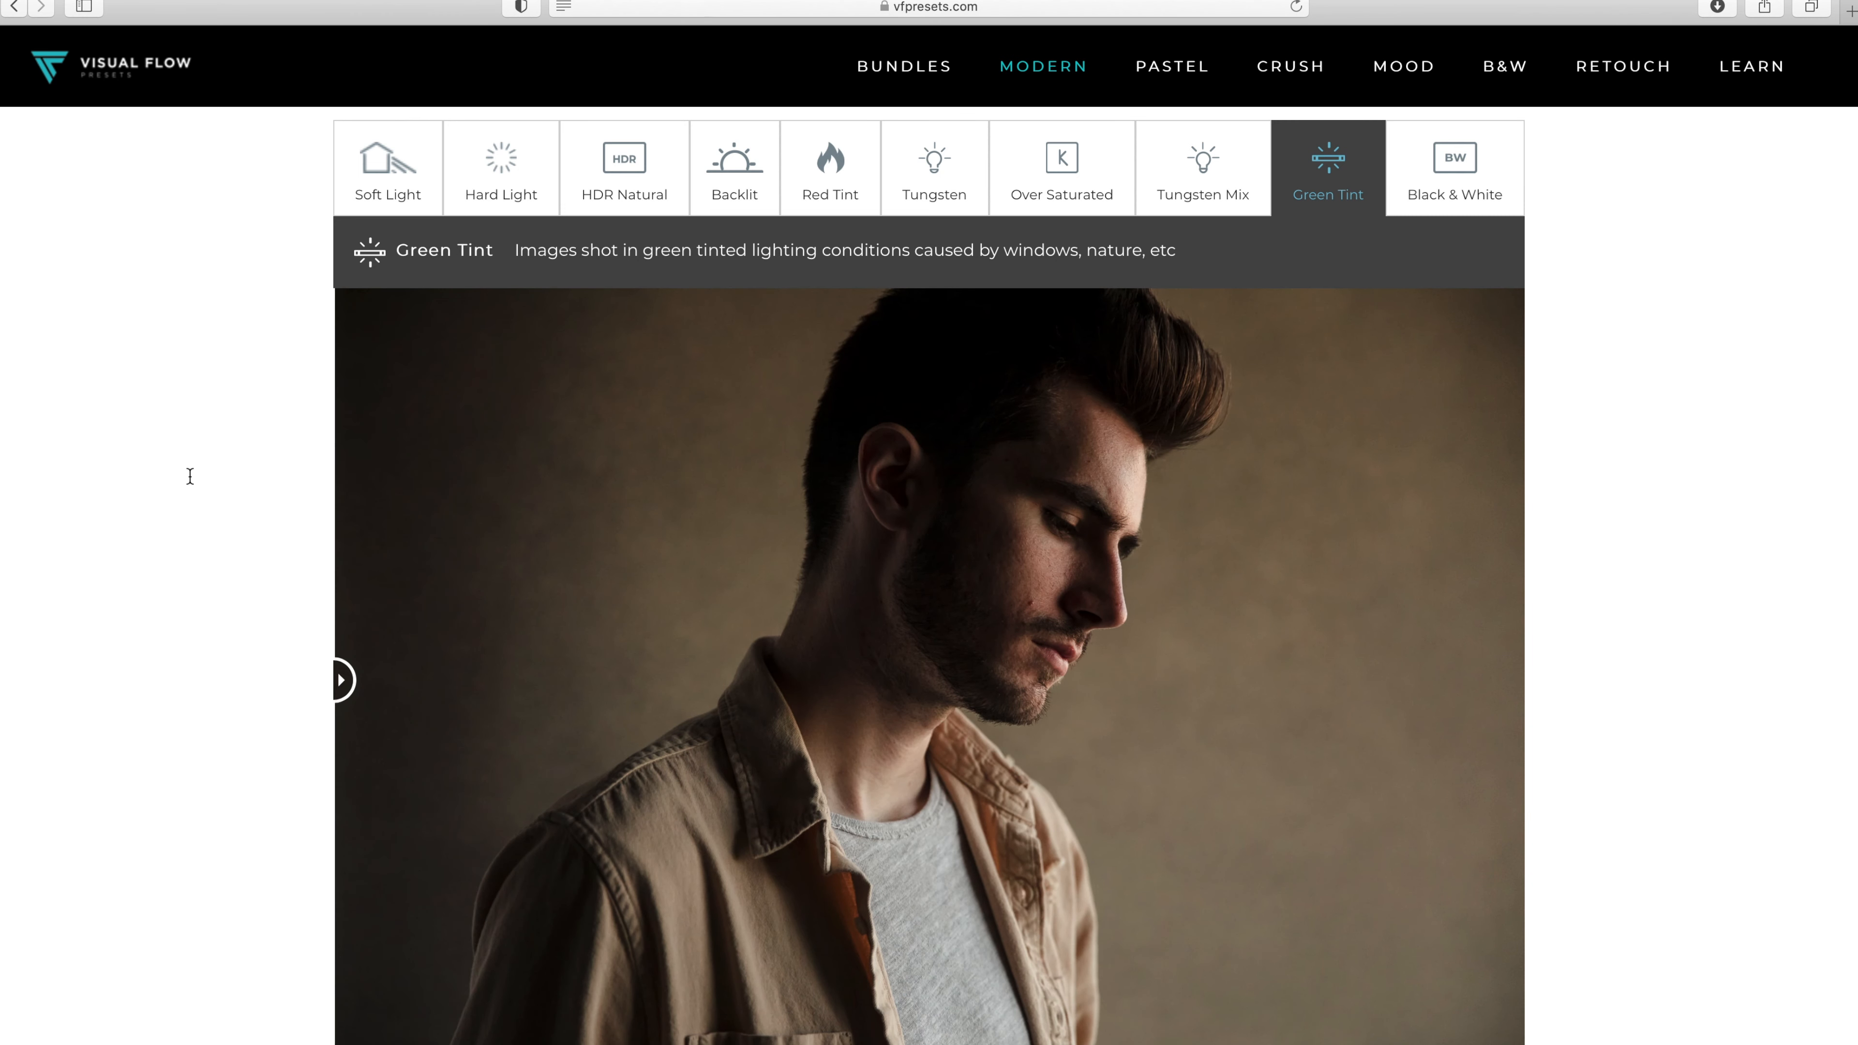
Read through the rest of the Modern pack page, including why most presets don't work and the desktop and mobile compatibility
scroll(225, 556, down, 10)
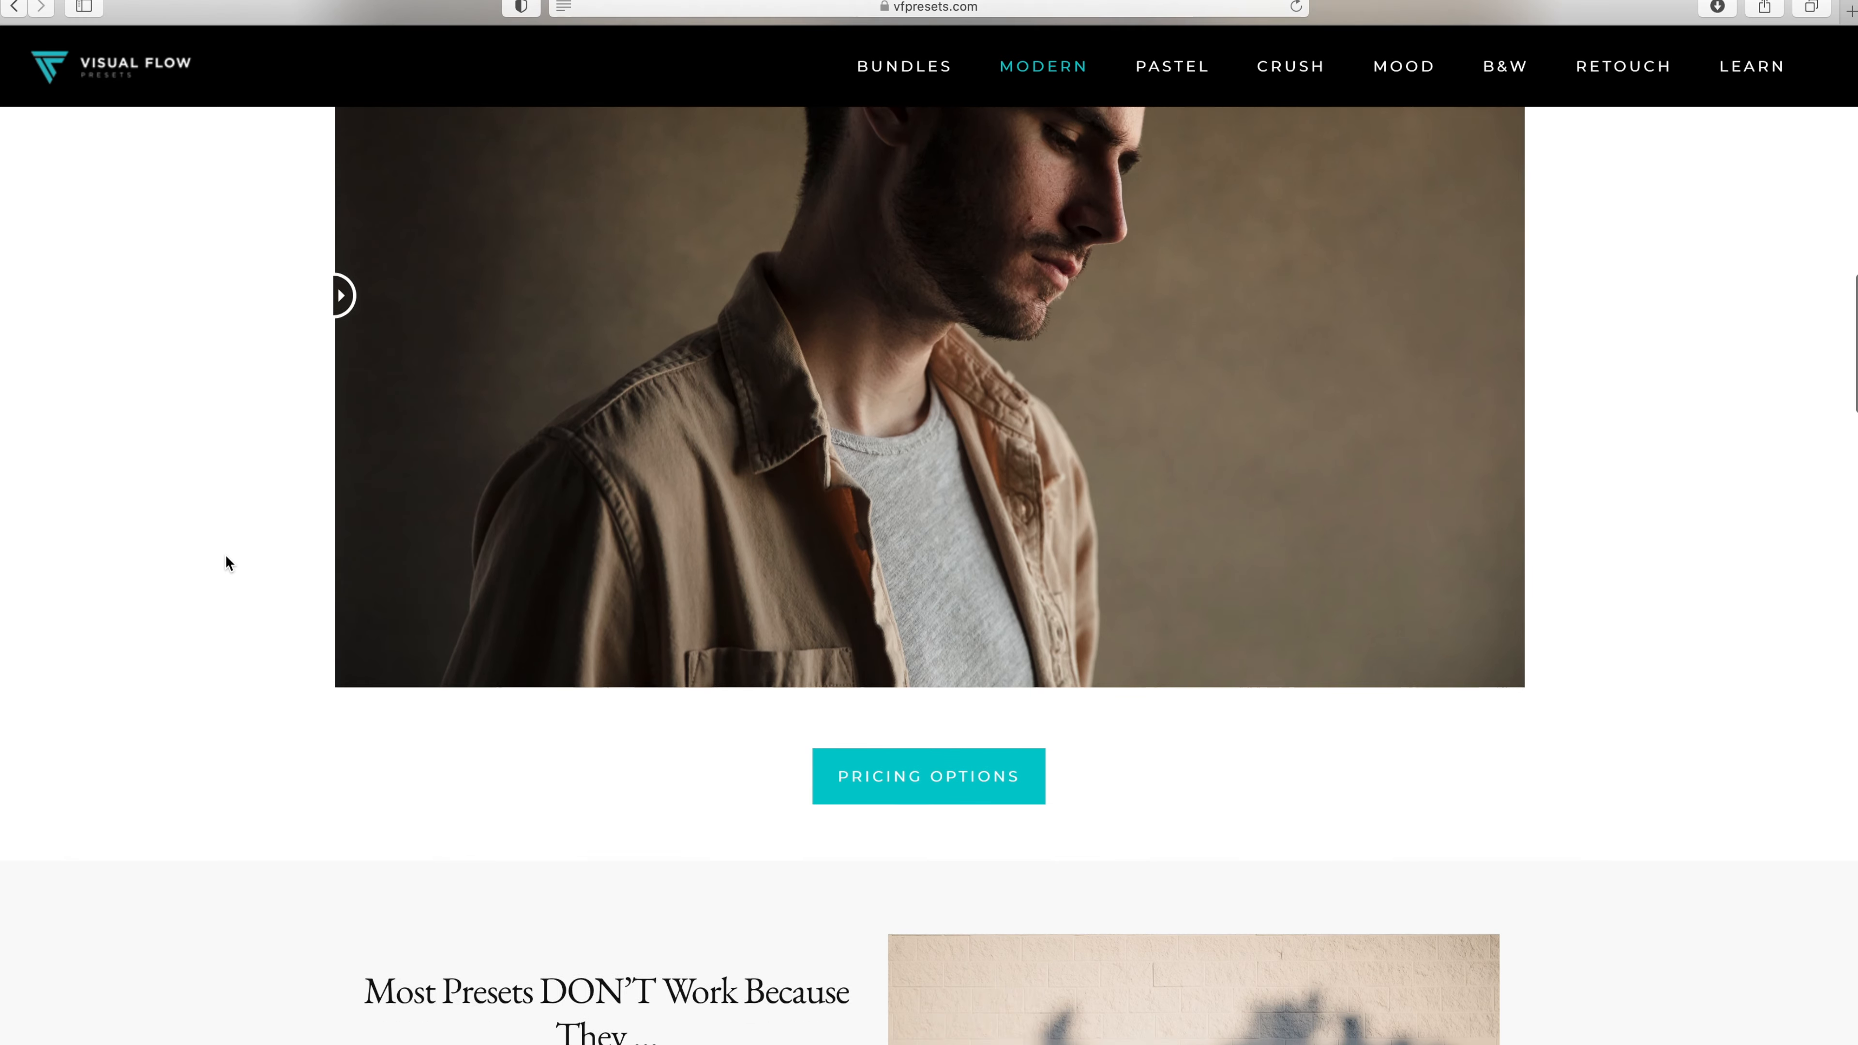
scroll(225, 557, down, 4)
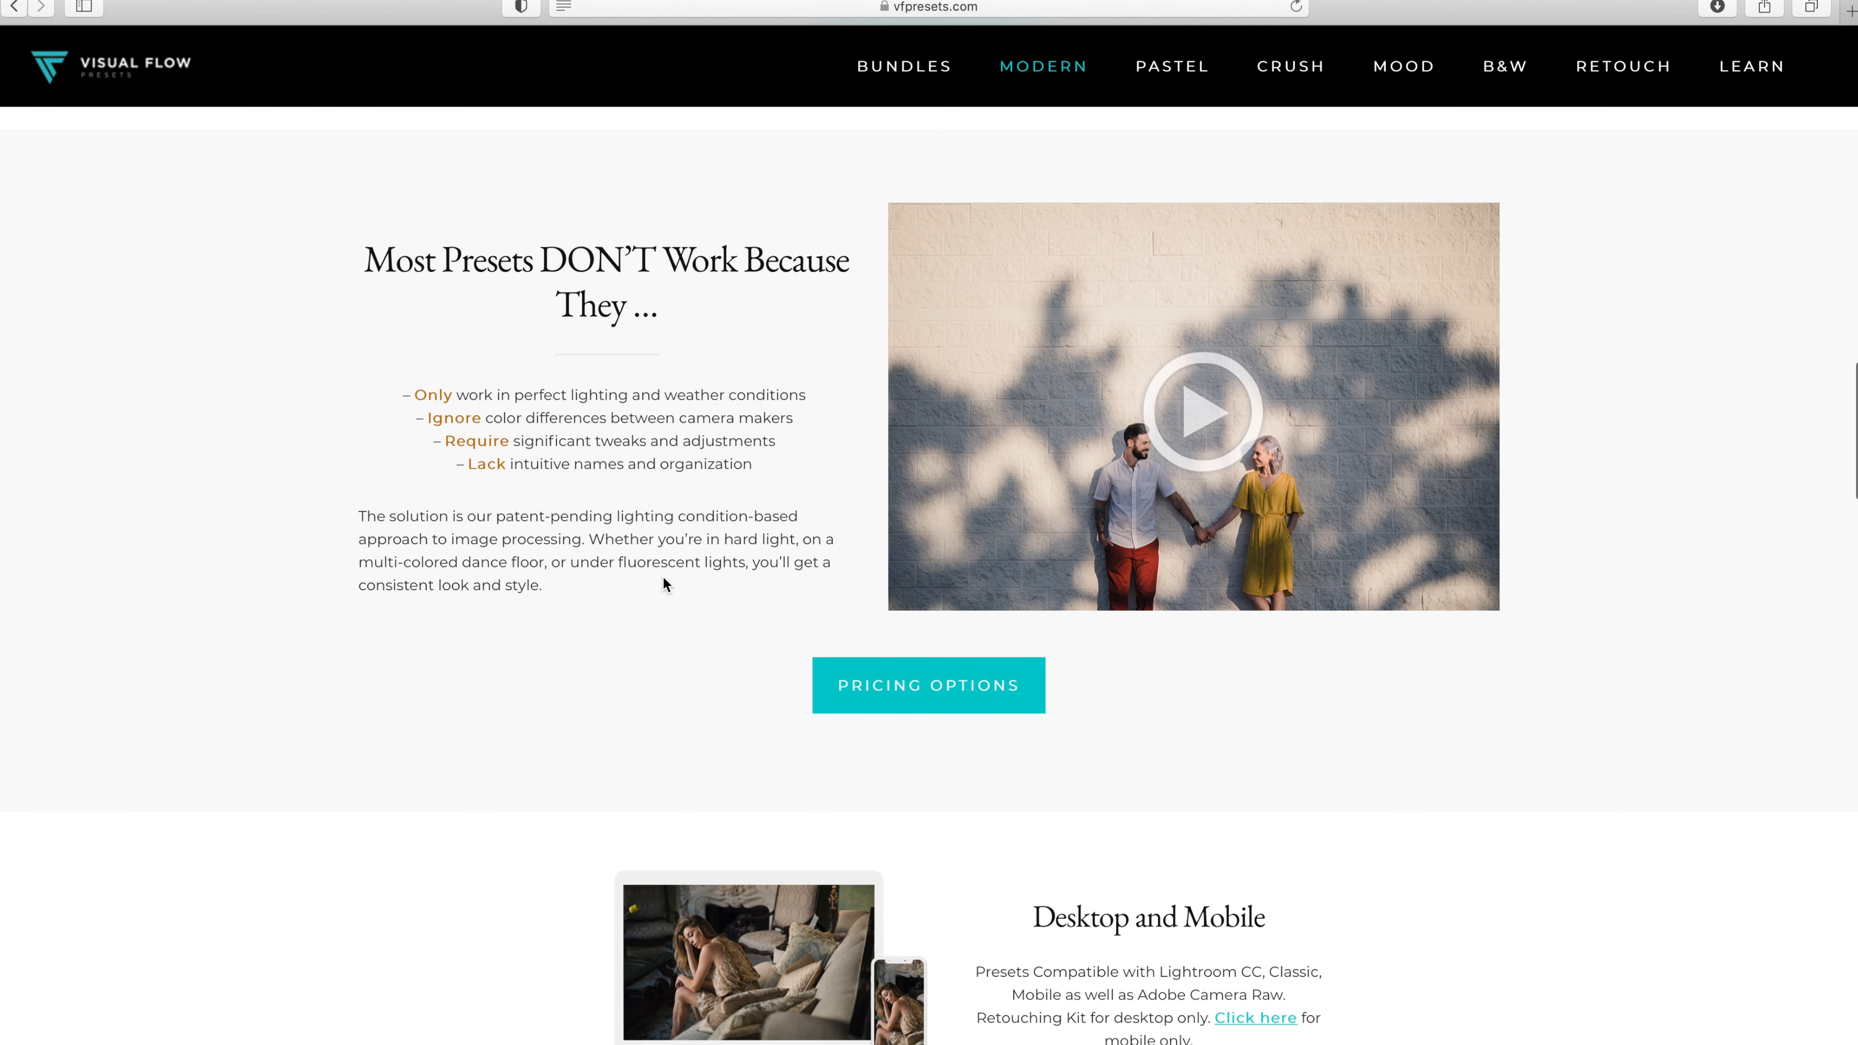
scroll(655, 599, down, 5)
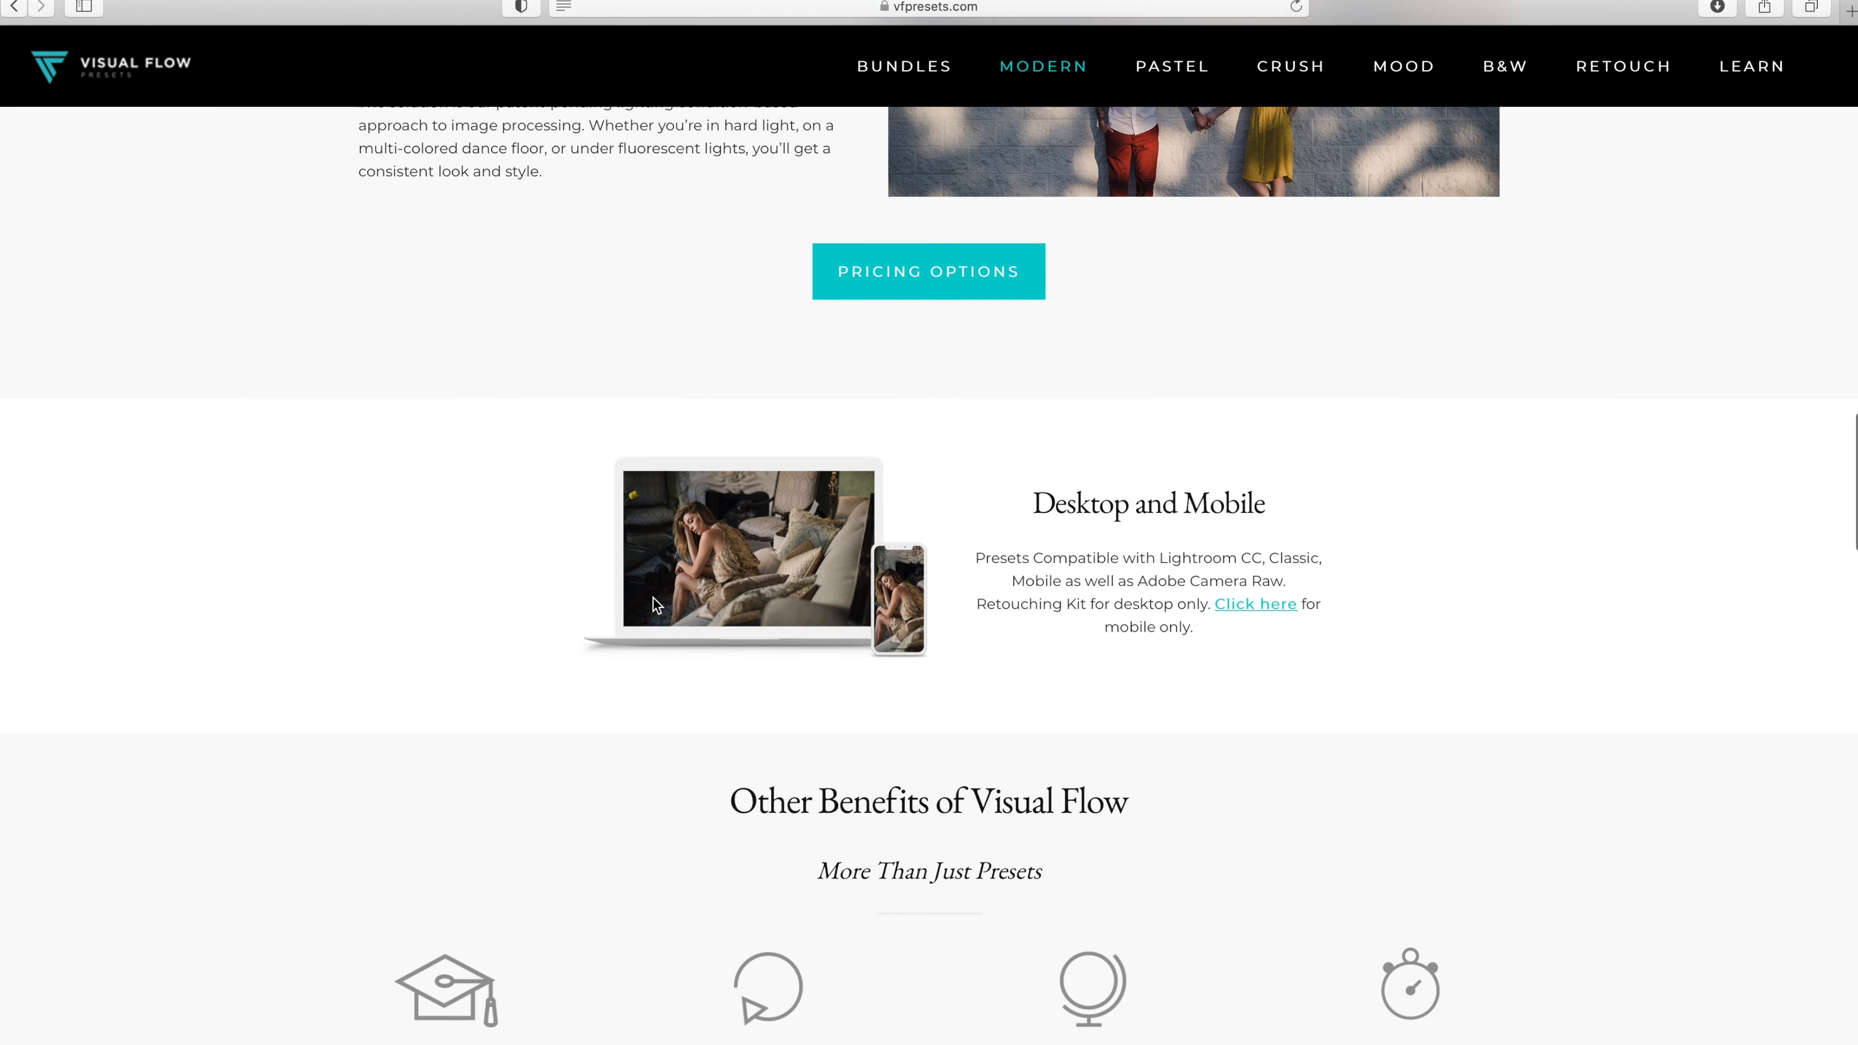
scroll(654, 604, down, 7)
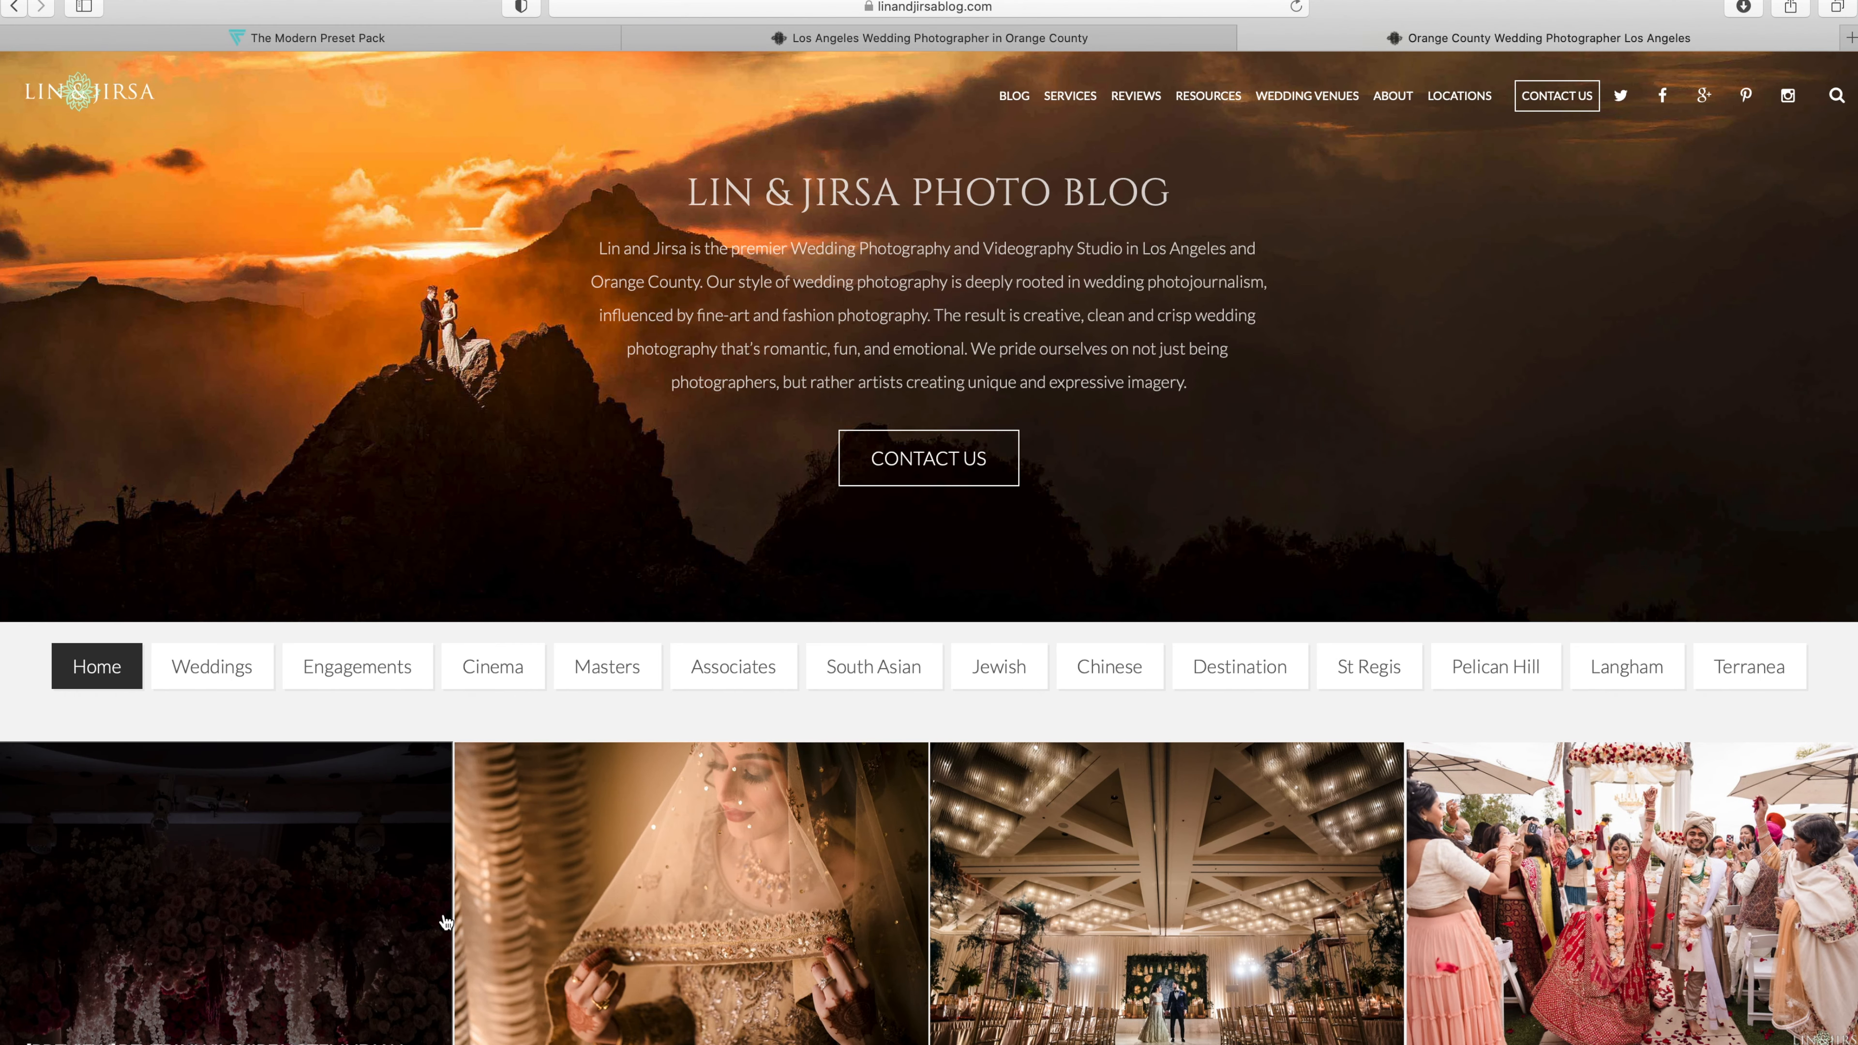
Open the Beverly Wilshire Hotel Indian Wedding preview on the Lin & Jirsa blog and look through its photos
scroll(289, 881, down, 4)
click(289, 880)
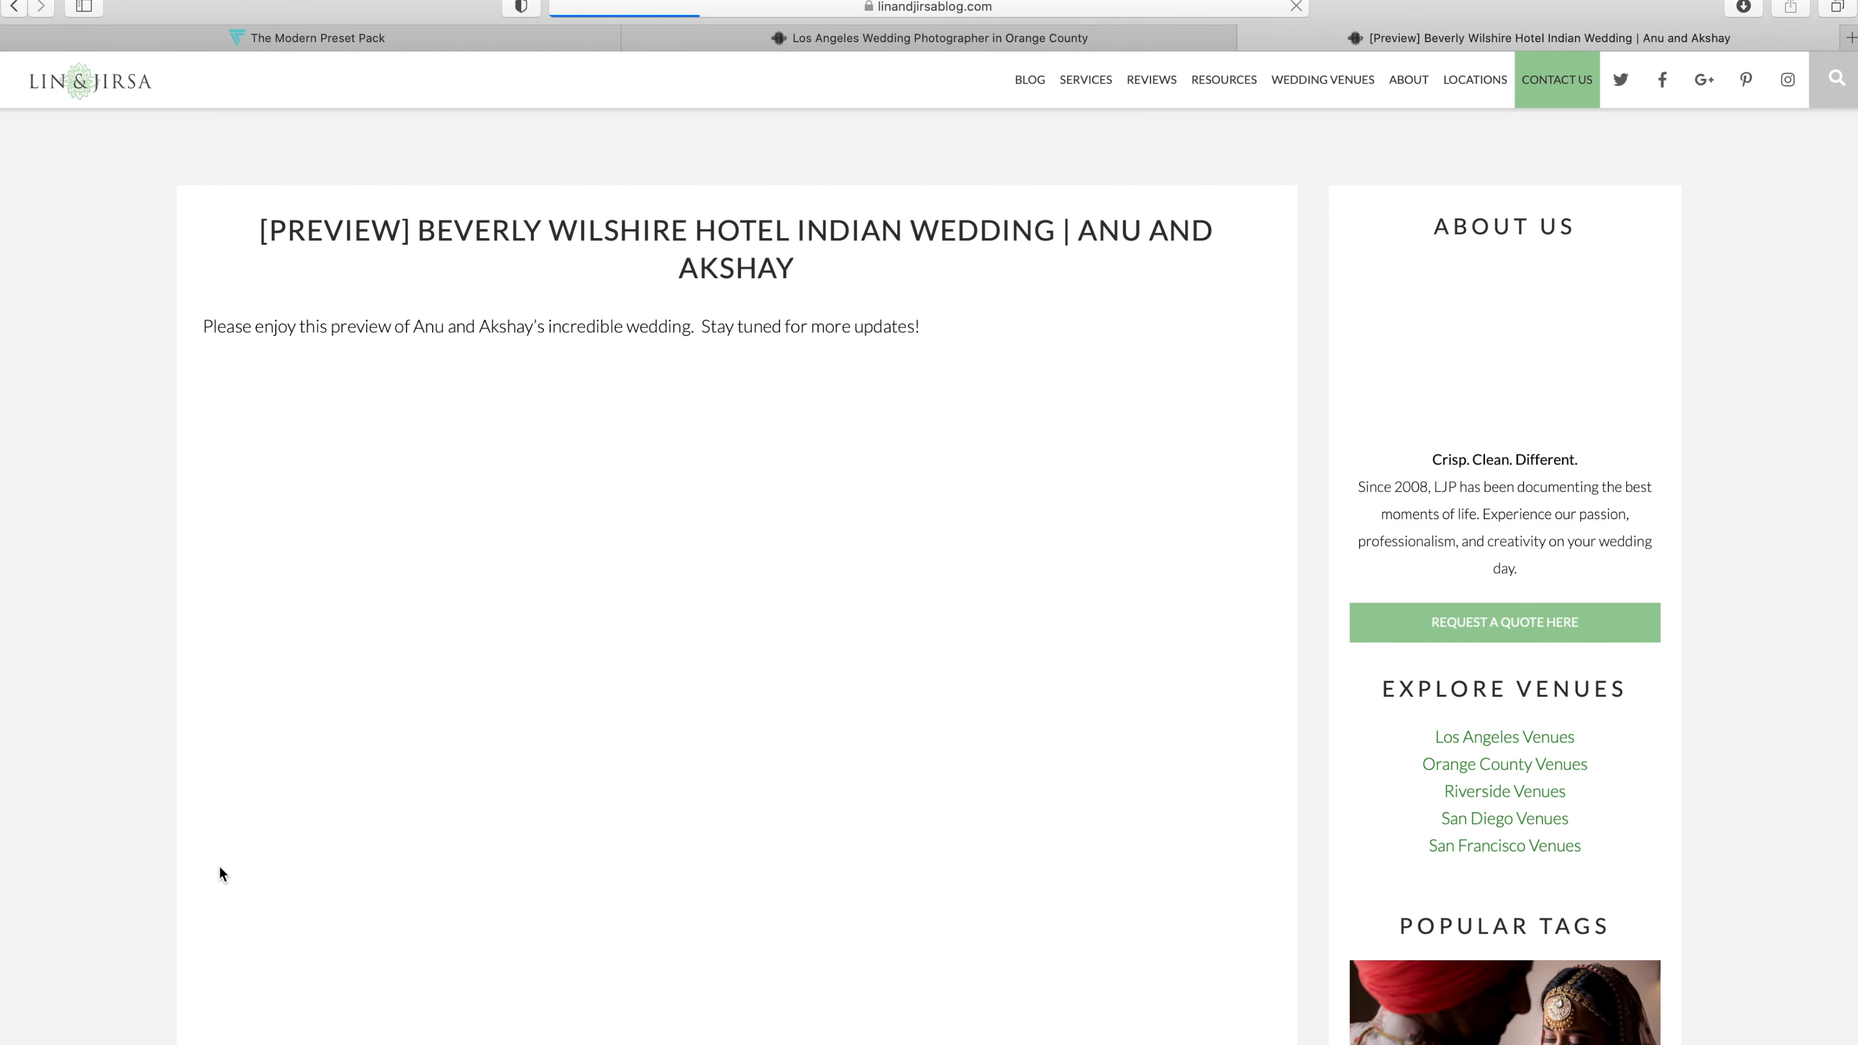
scroll(178, 785, down, 8)
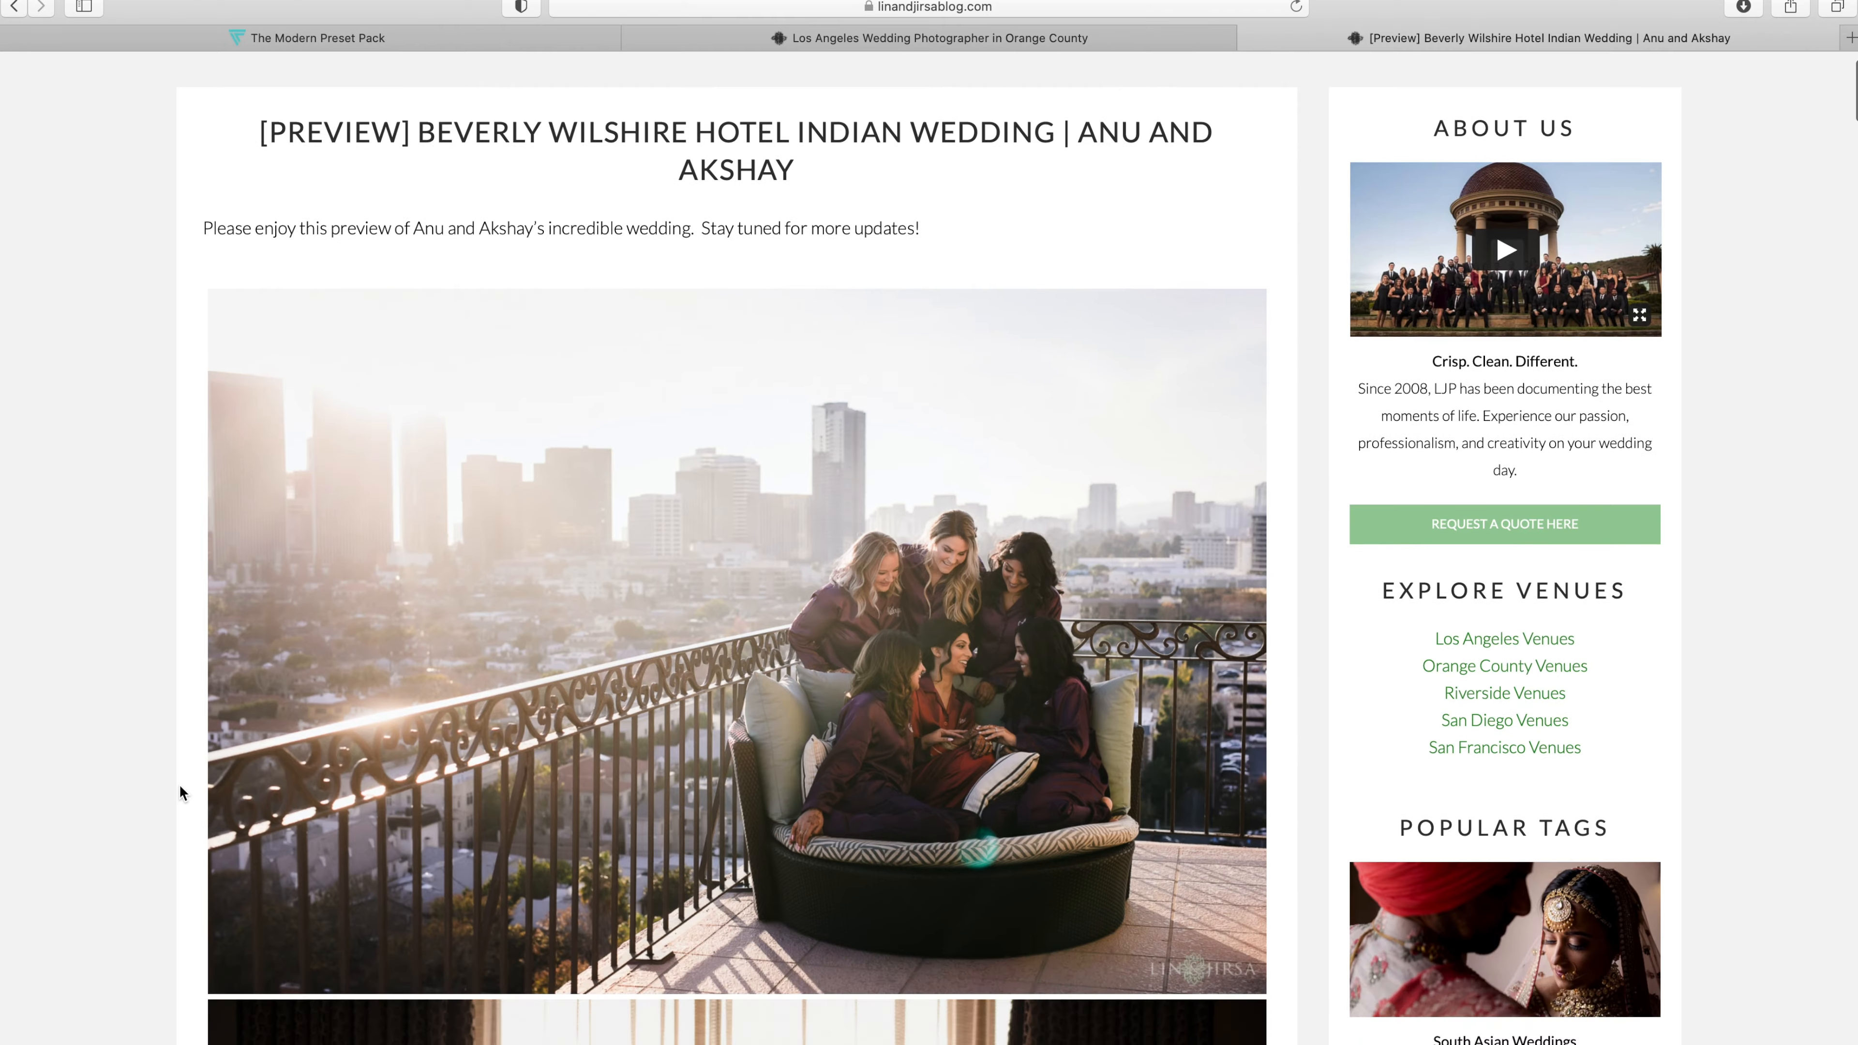
scroll(180, 787, down, 17)
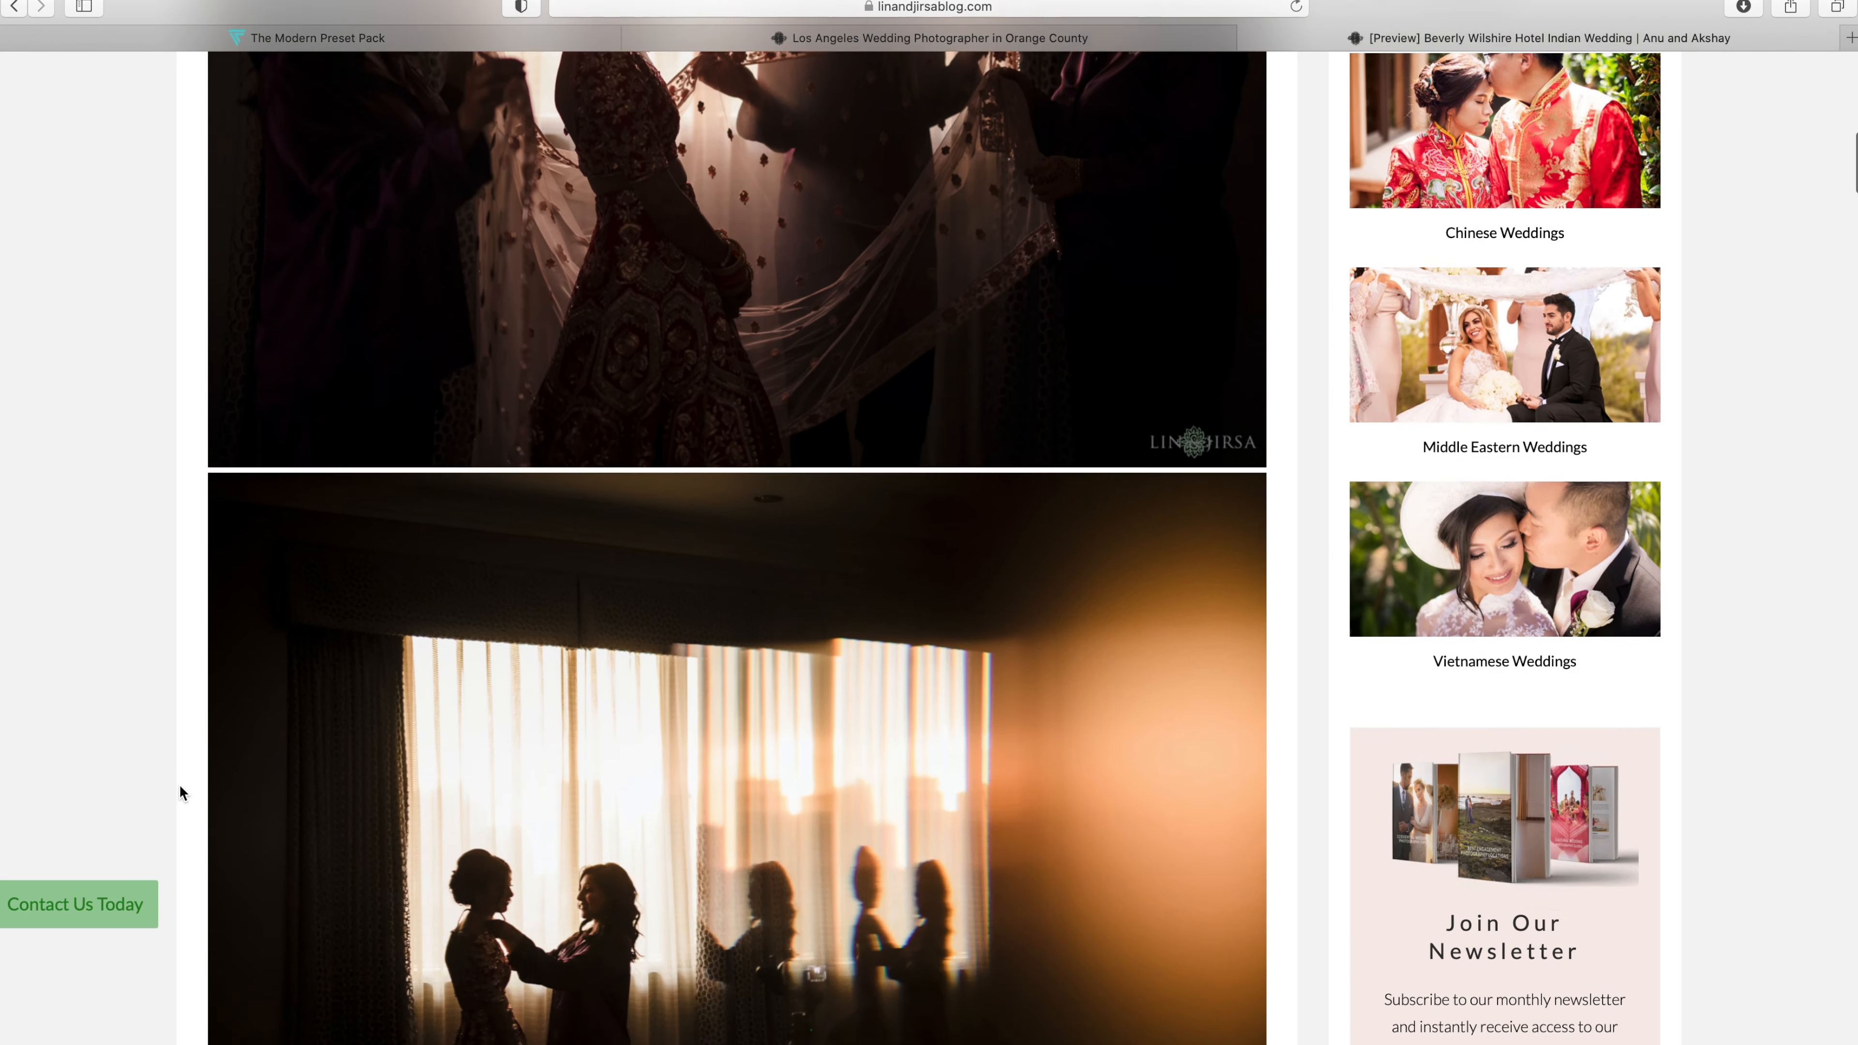
scroll(180, 793, down, 14)
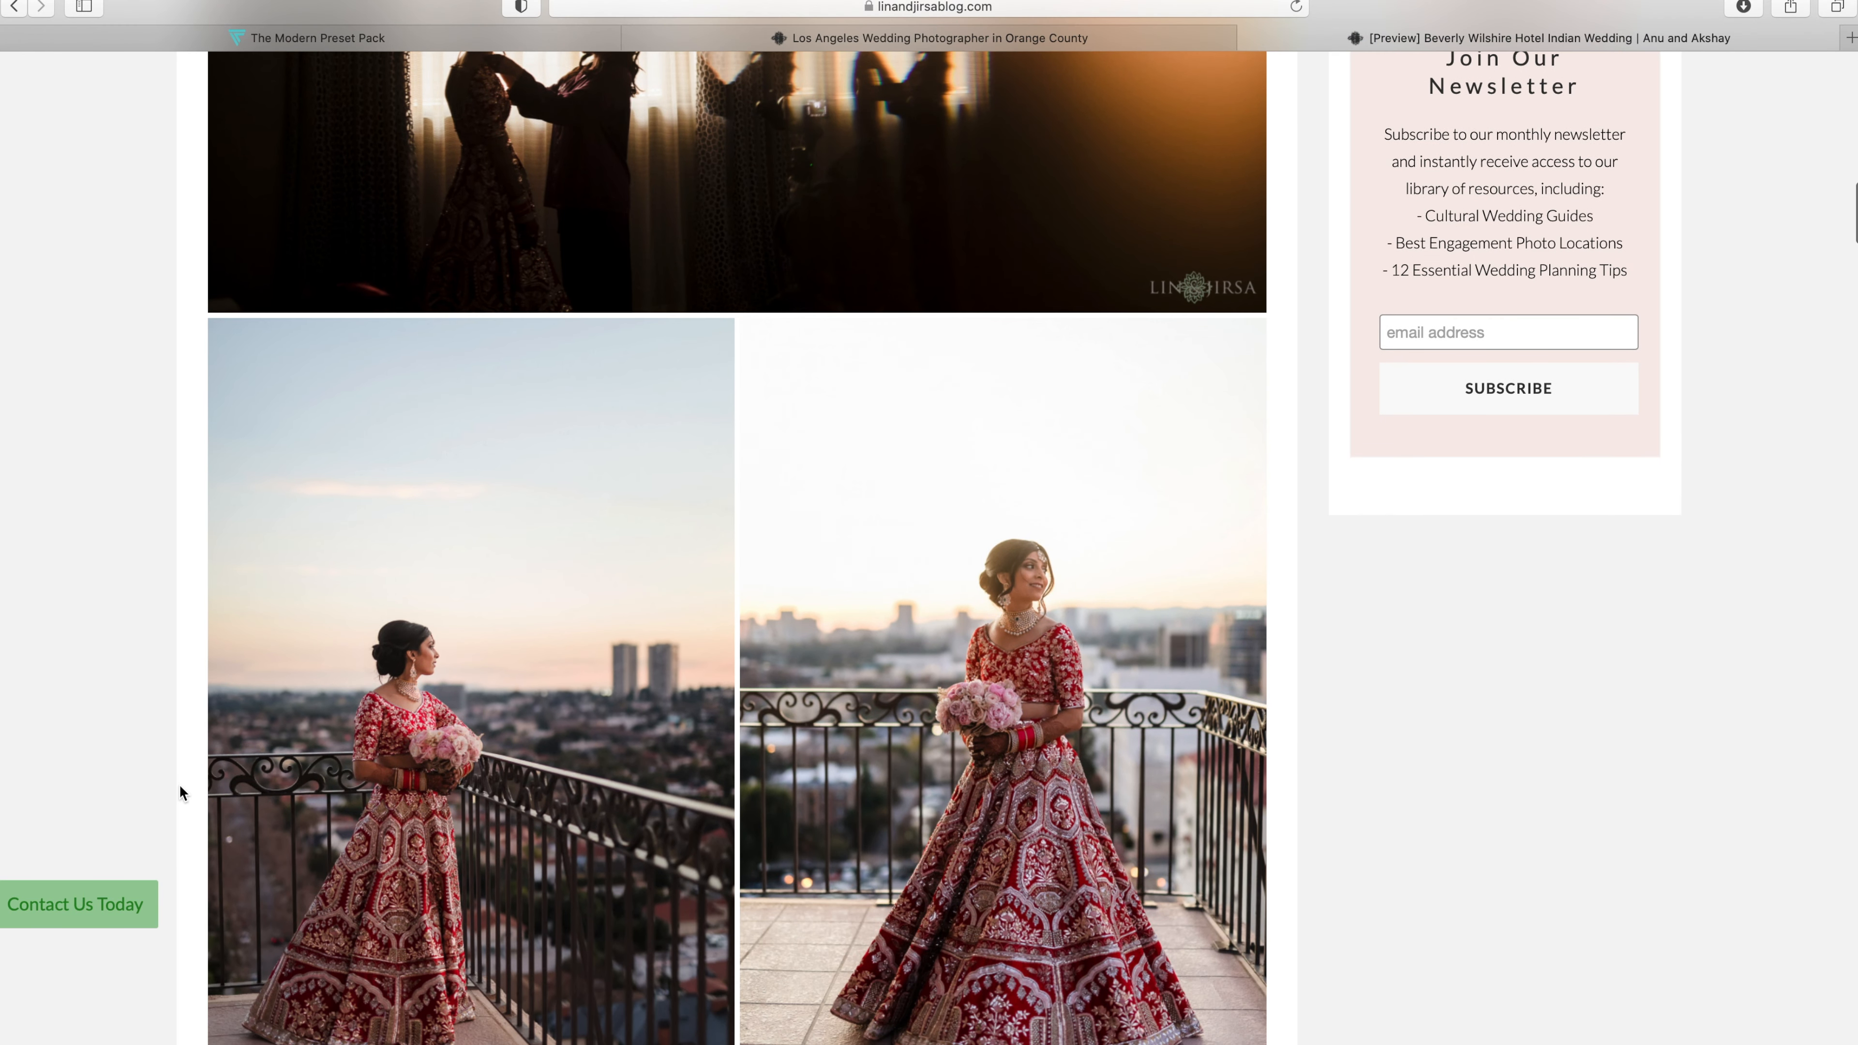
scroll(182, 792, down, 2)
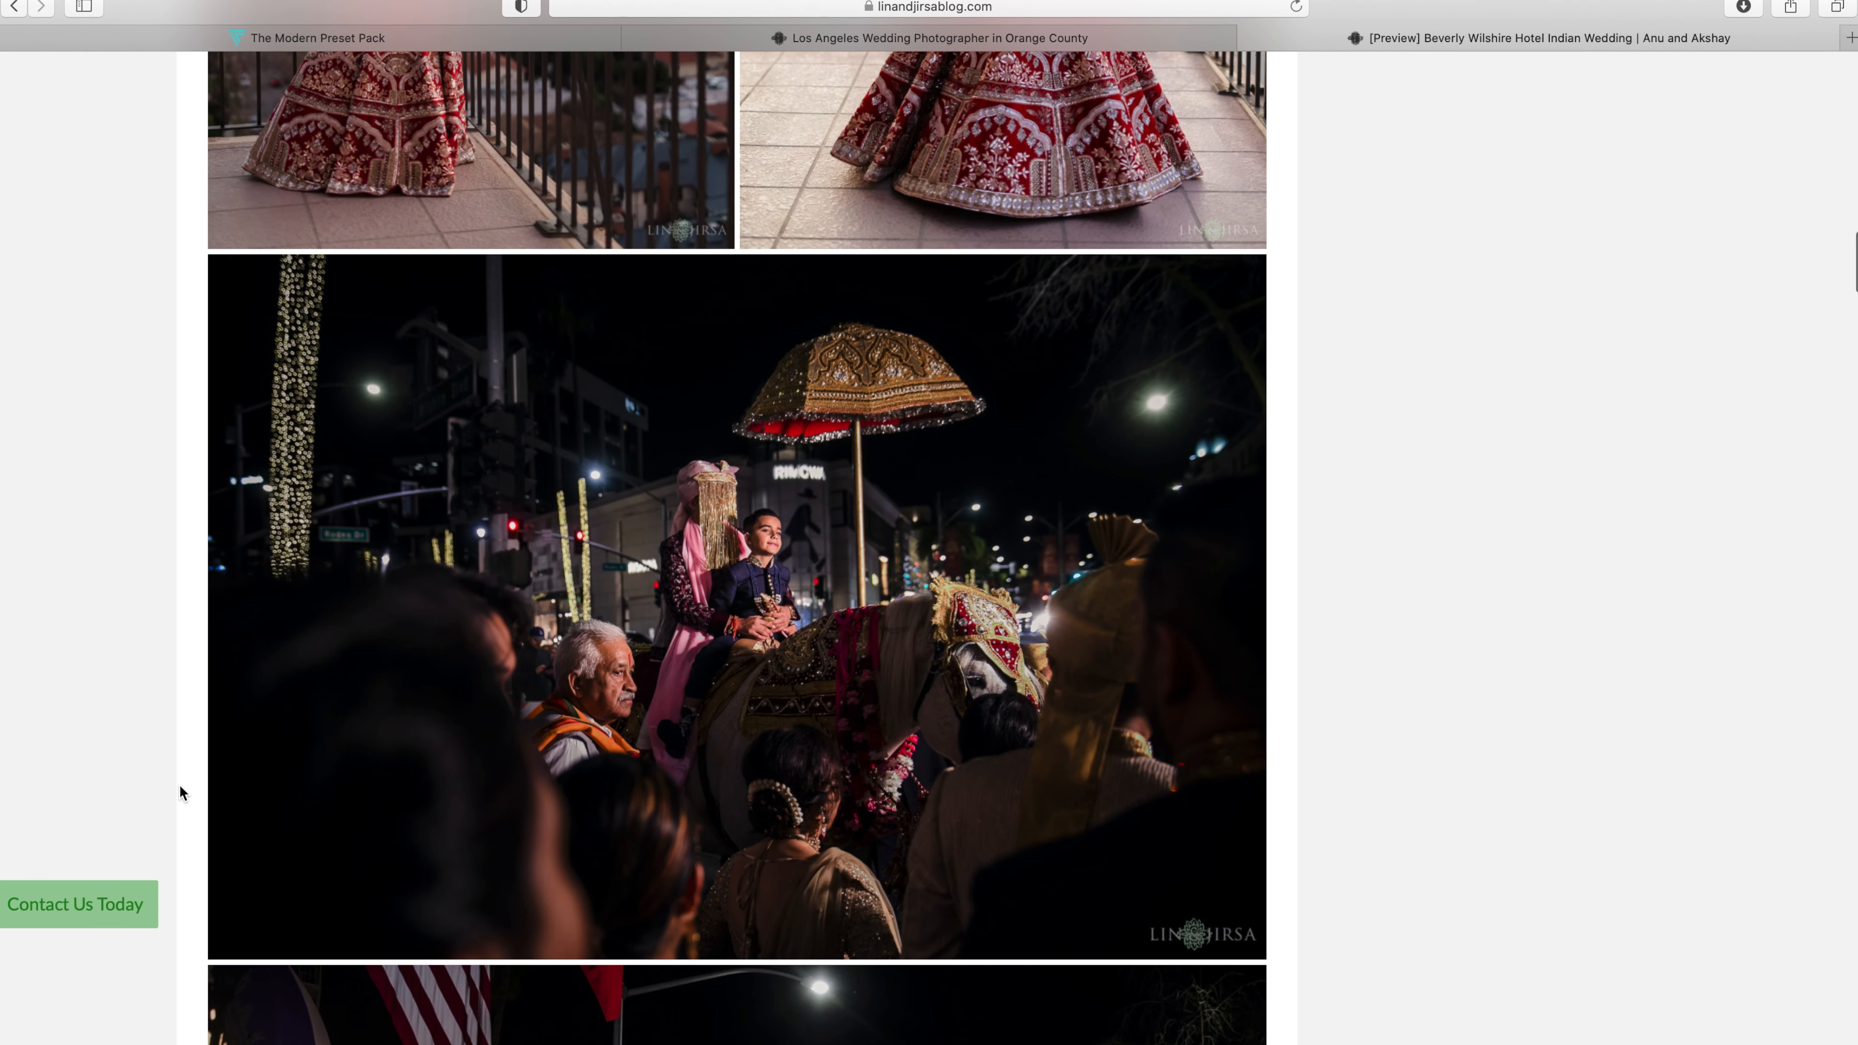
scroll(182, 792, down, 20)
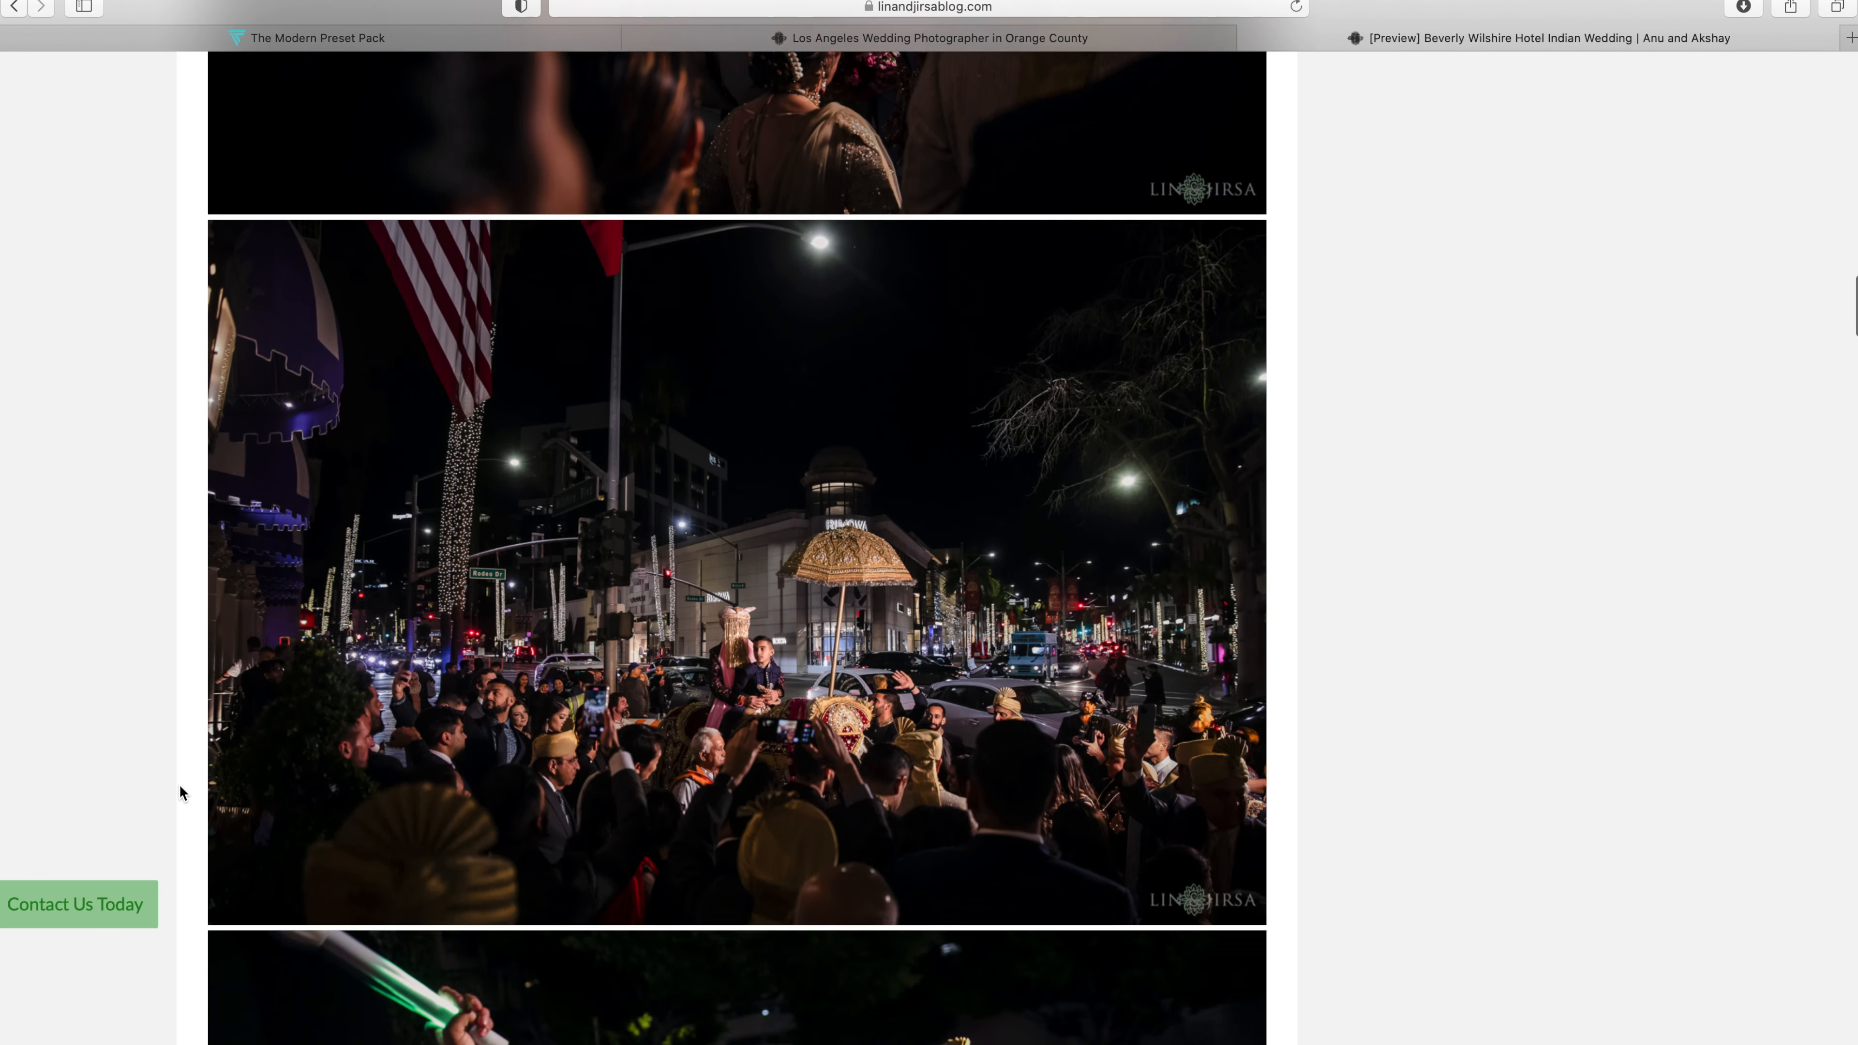
scroll(181, 792, down, 20)
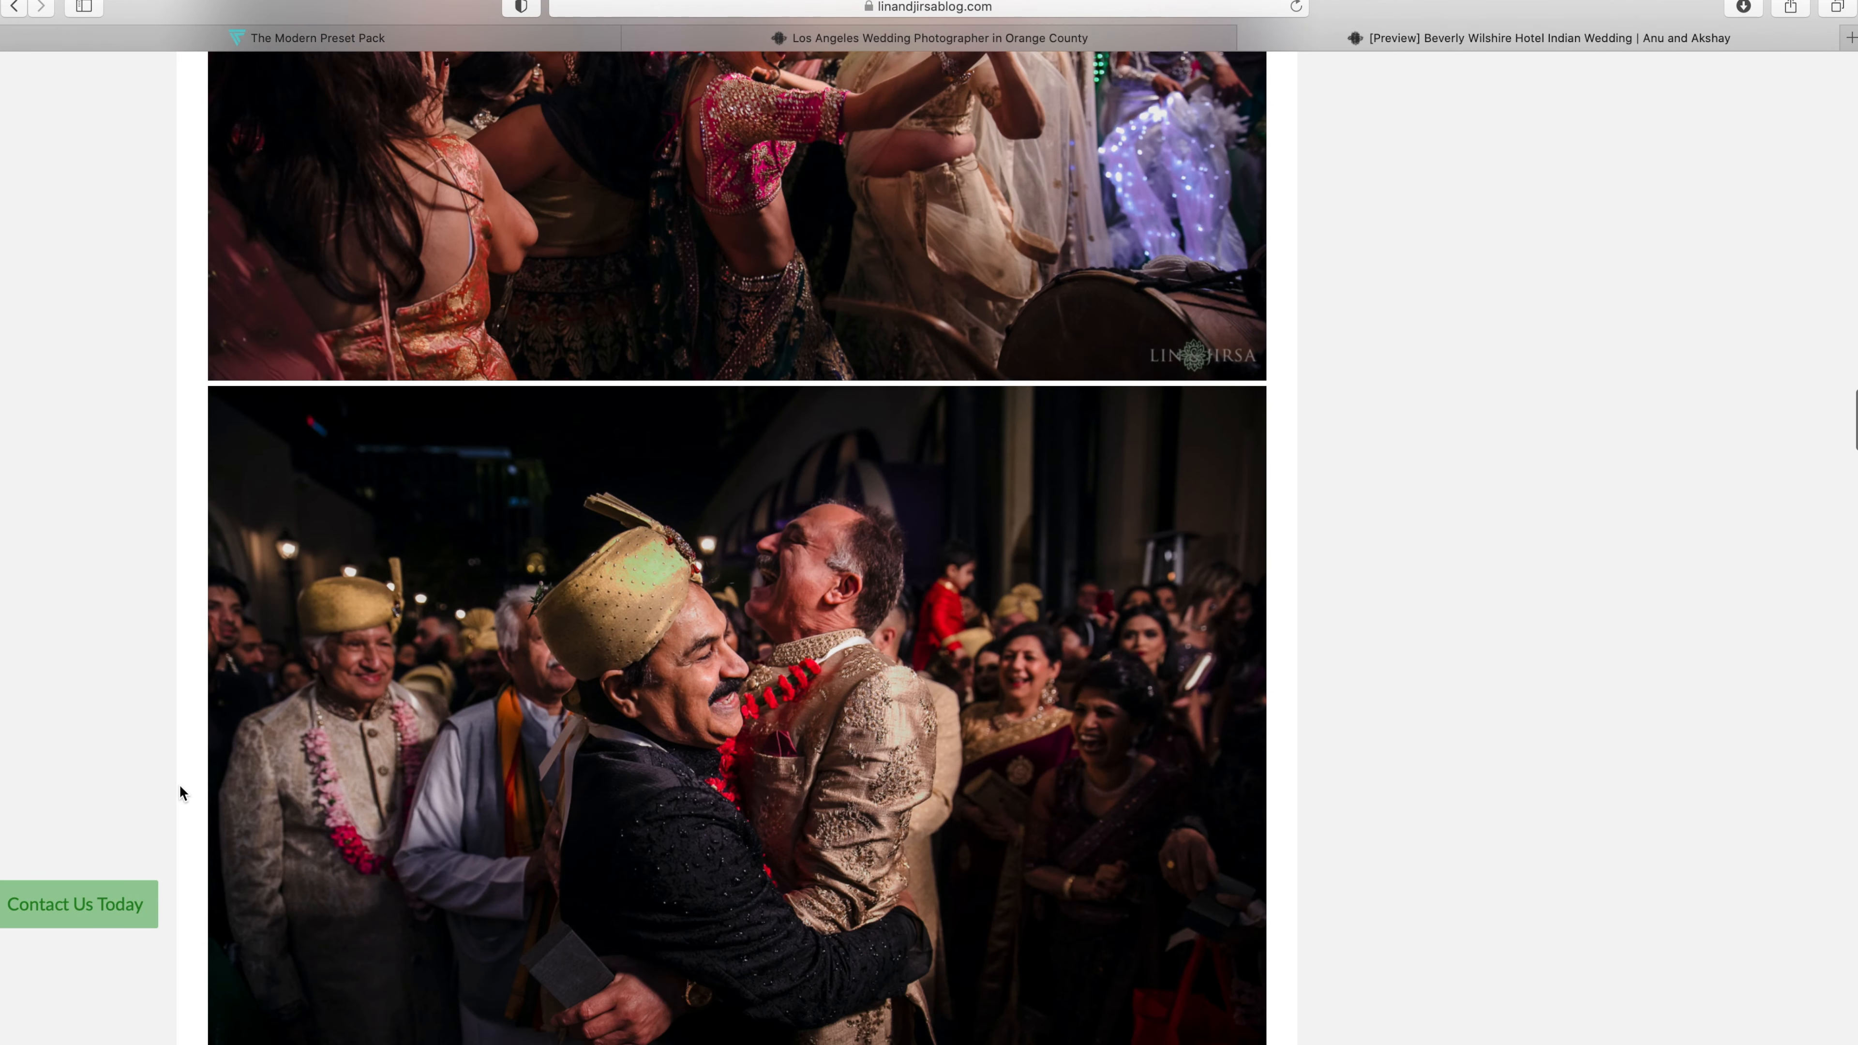
scroll(182, 793, down, 15)
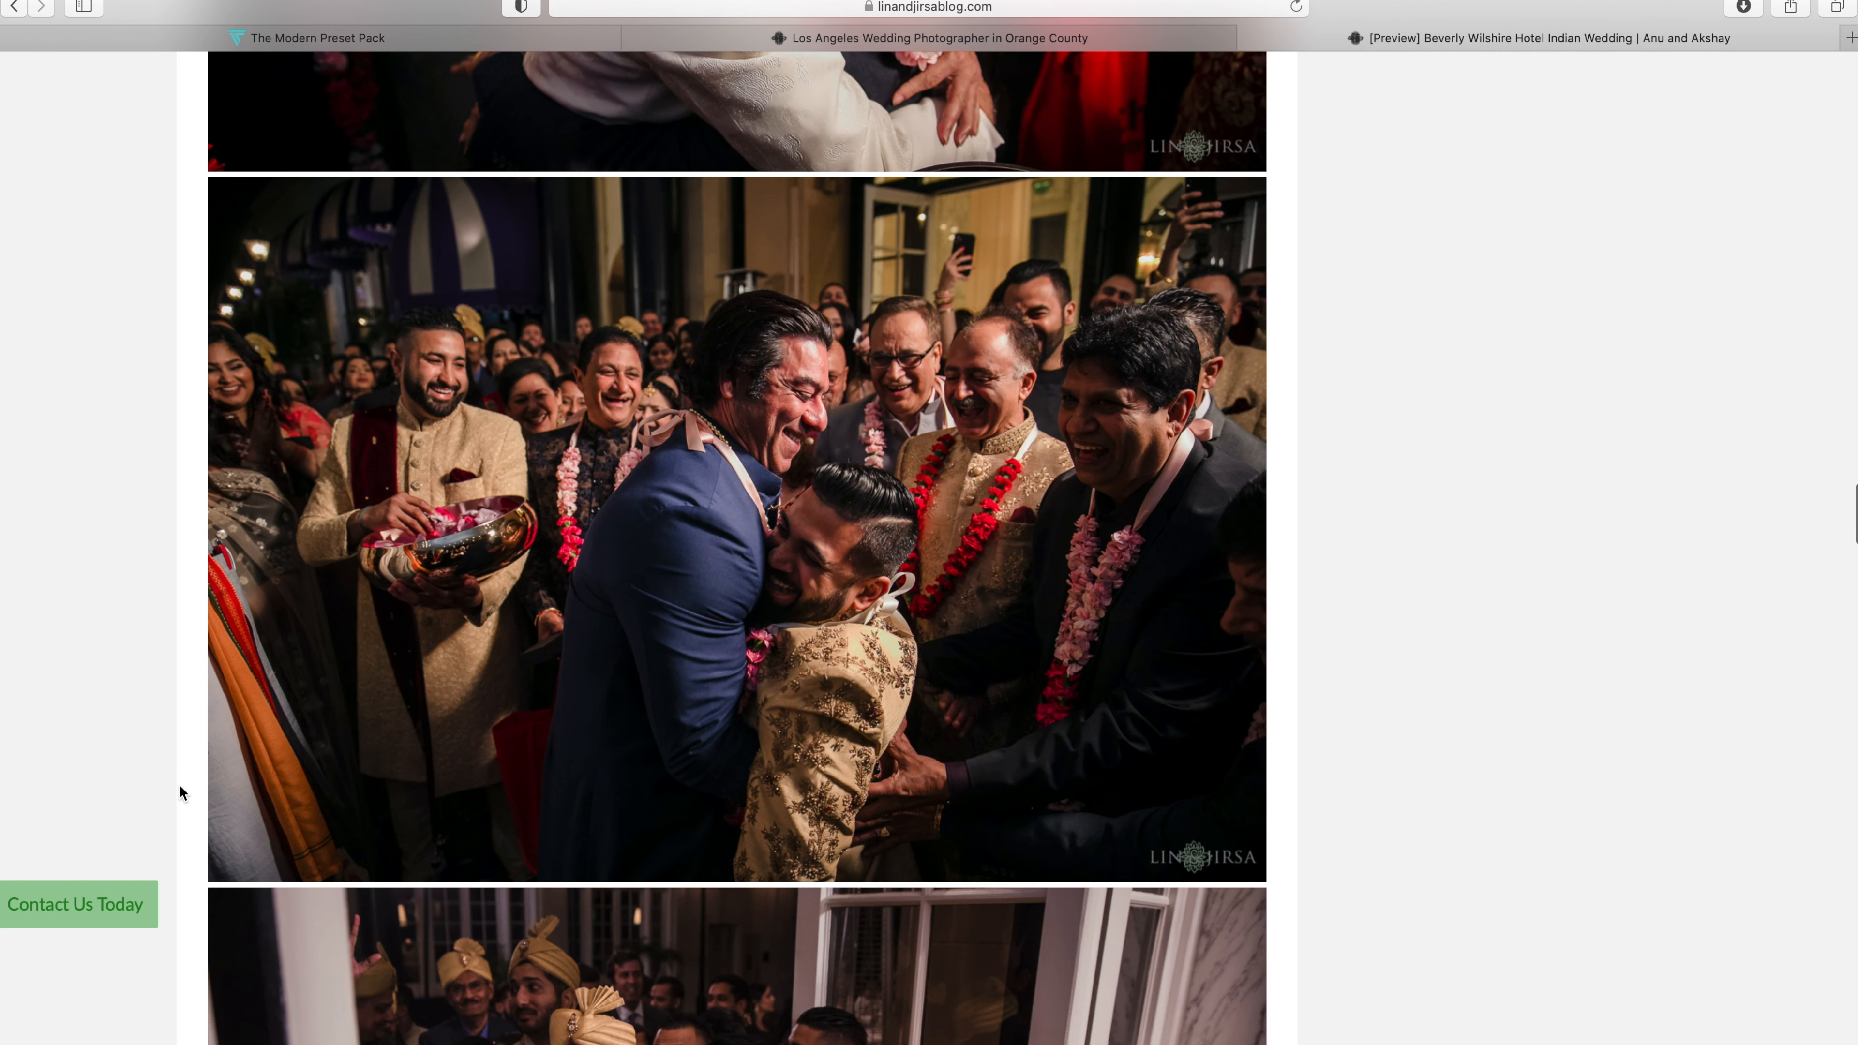
scroll(182, 793, down, 20)
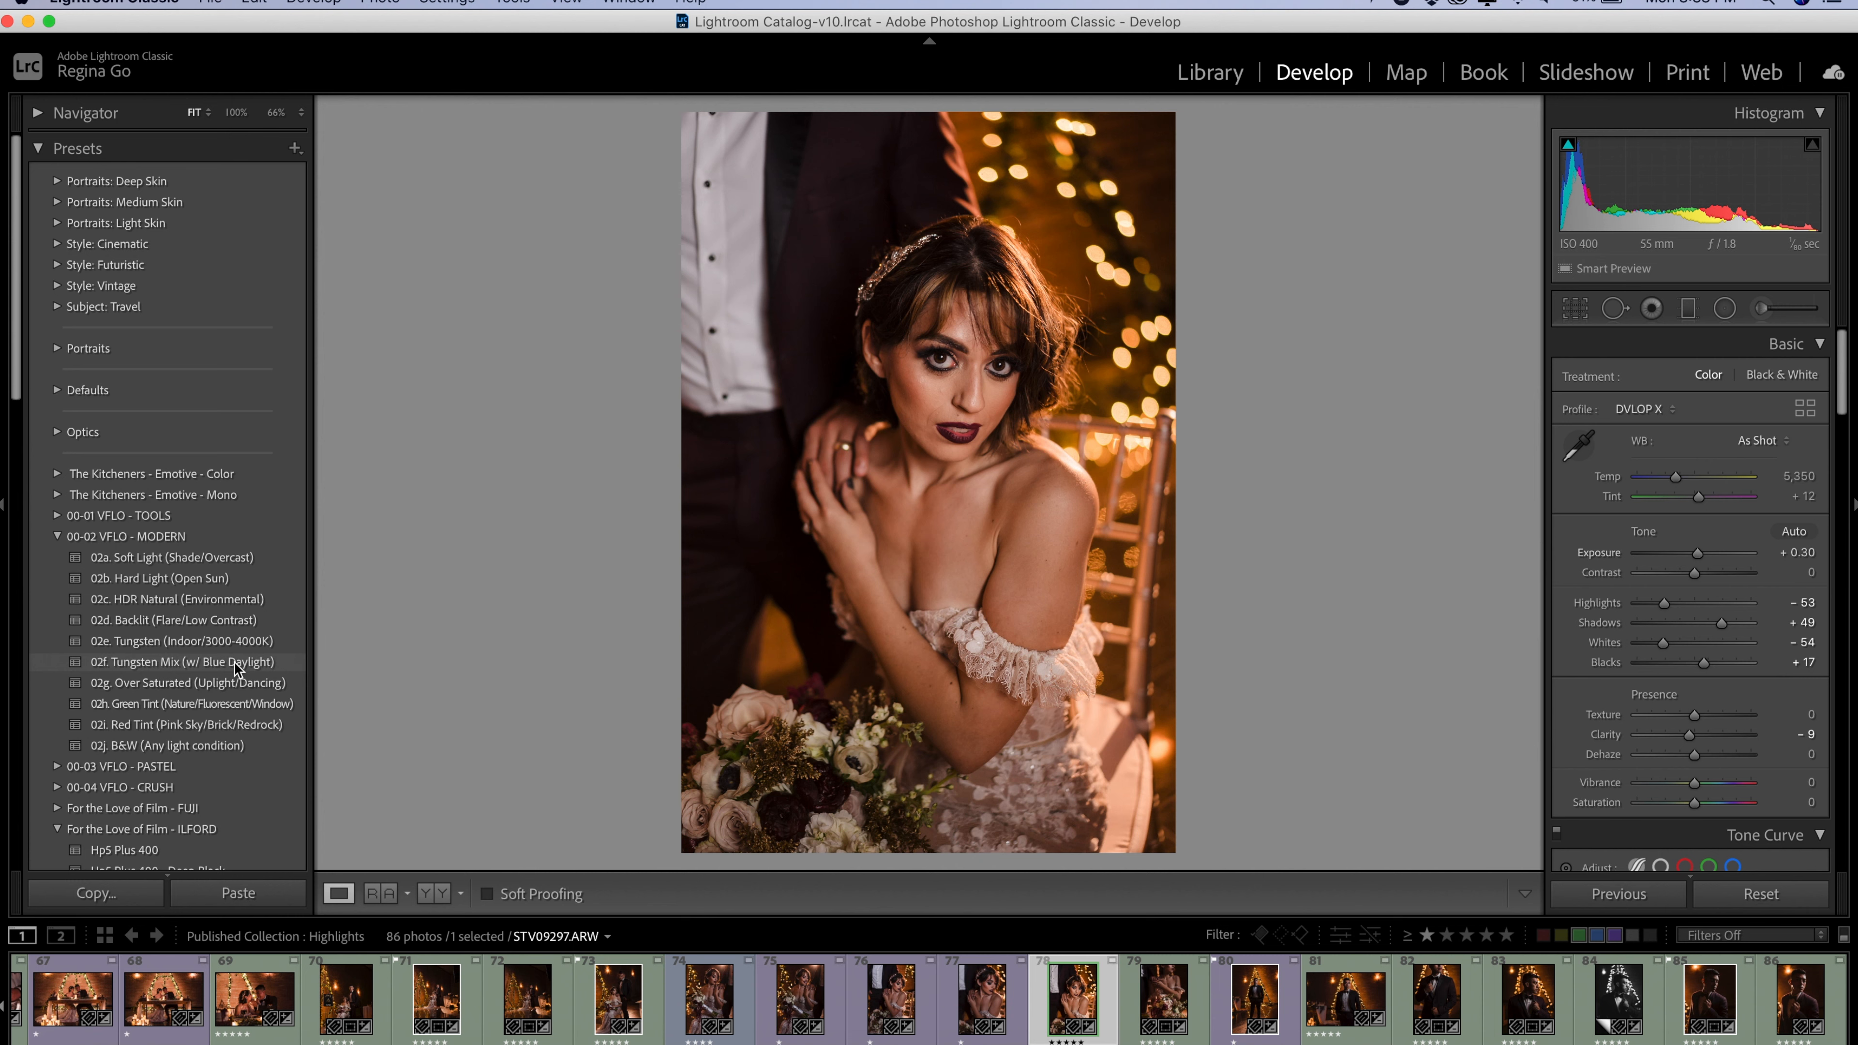
In Lightroom Classic, set the bridal portrait's Blacks to -8 and its white balance Temp to 5,019
key(minus)
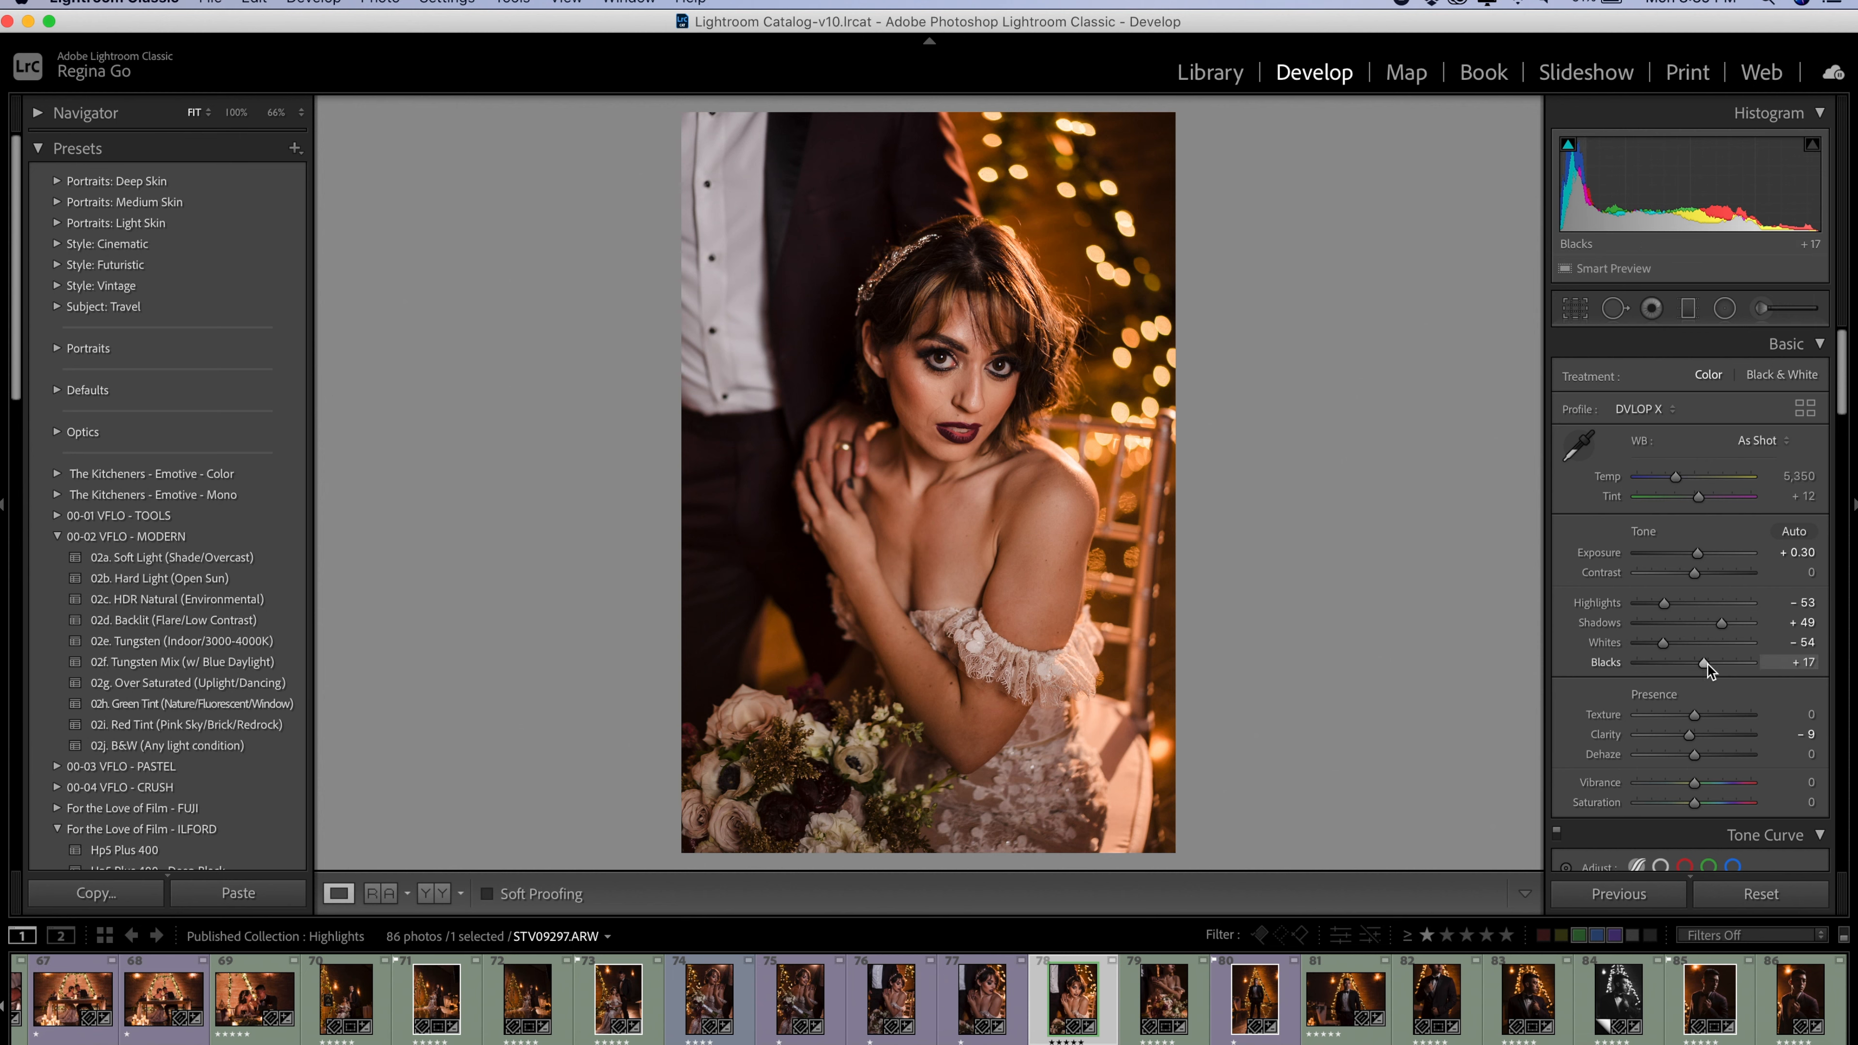
drag(1708, 663, 1703, 665)
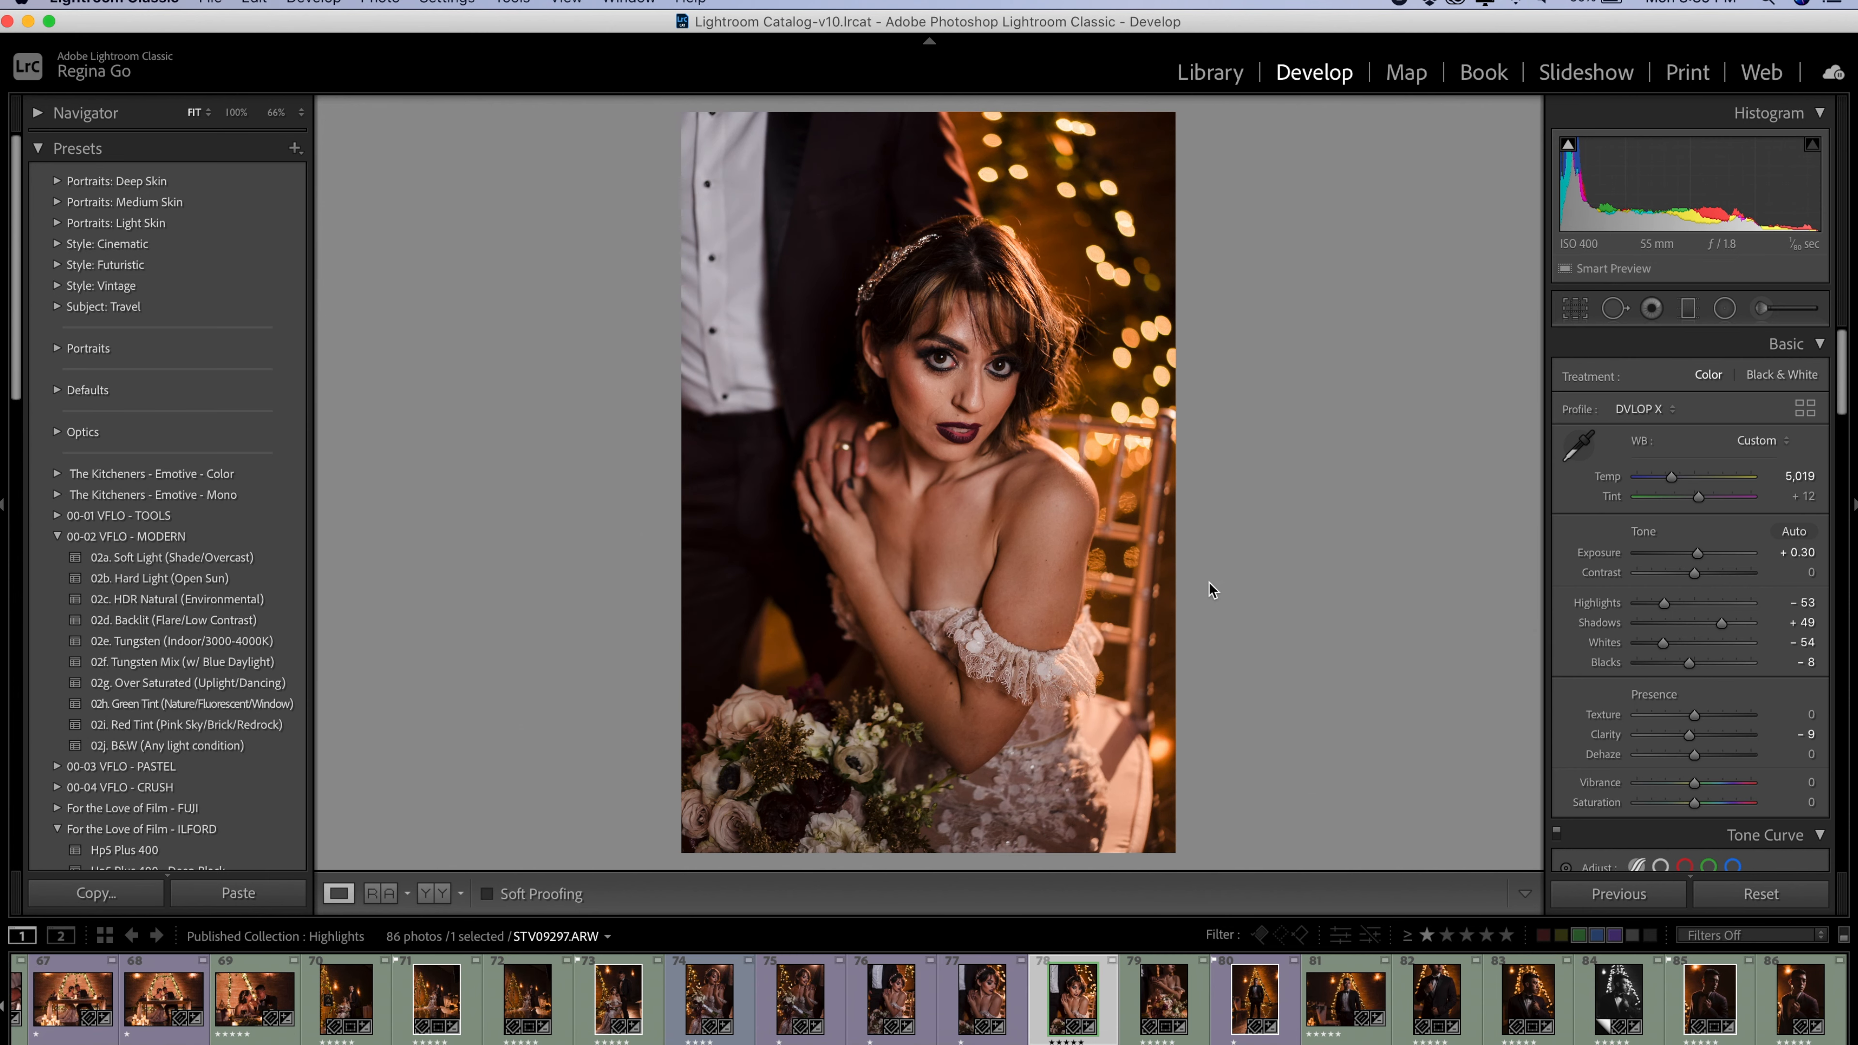
Set up the Spot Removal brush in Heal mode with size 28 and feather 41 for retouching the bride's cheek
click(929, 402)
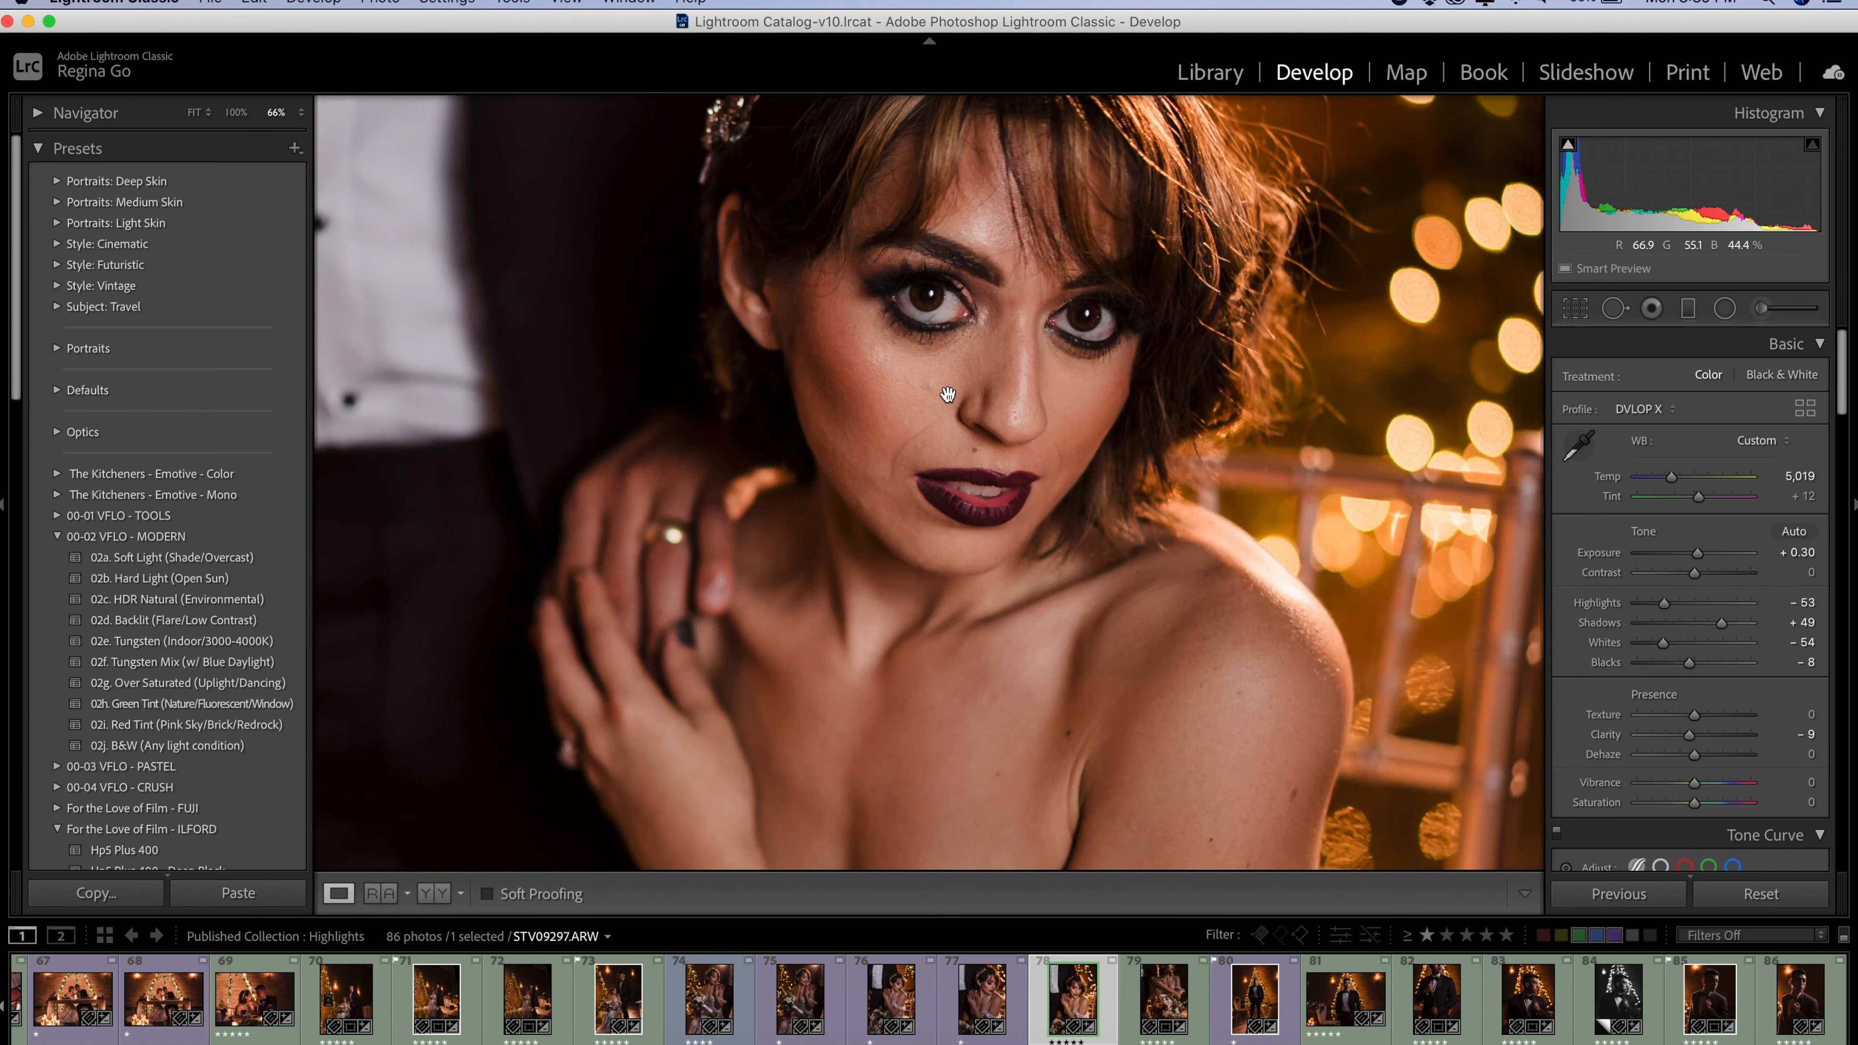
drag(948, 398, 930, 519)
key(super+equal)
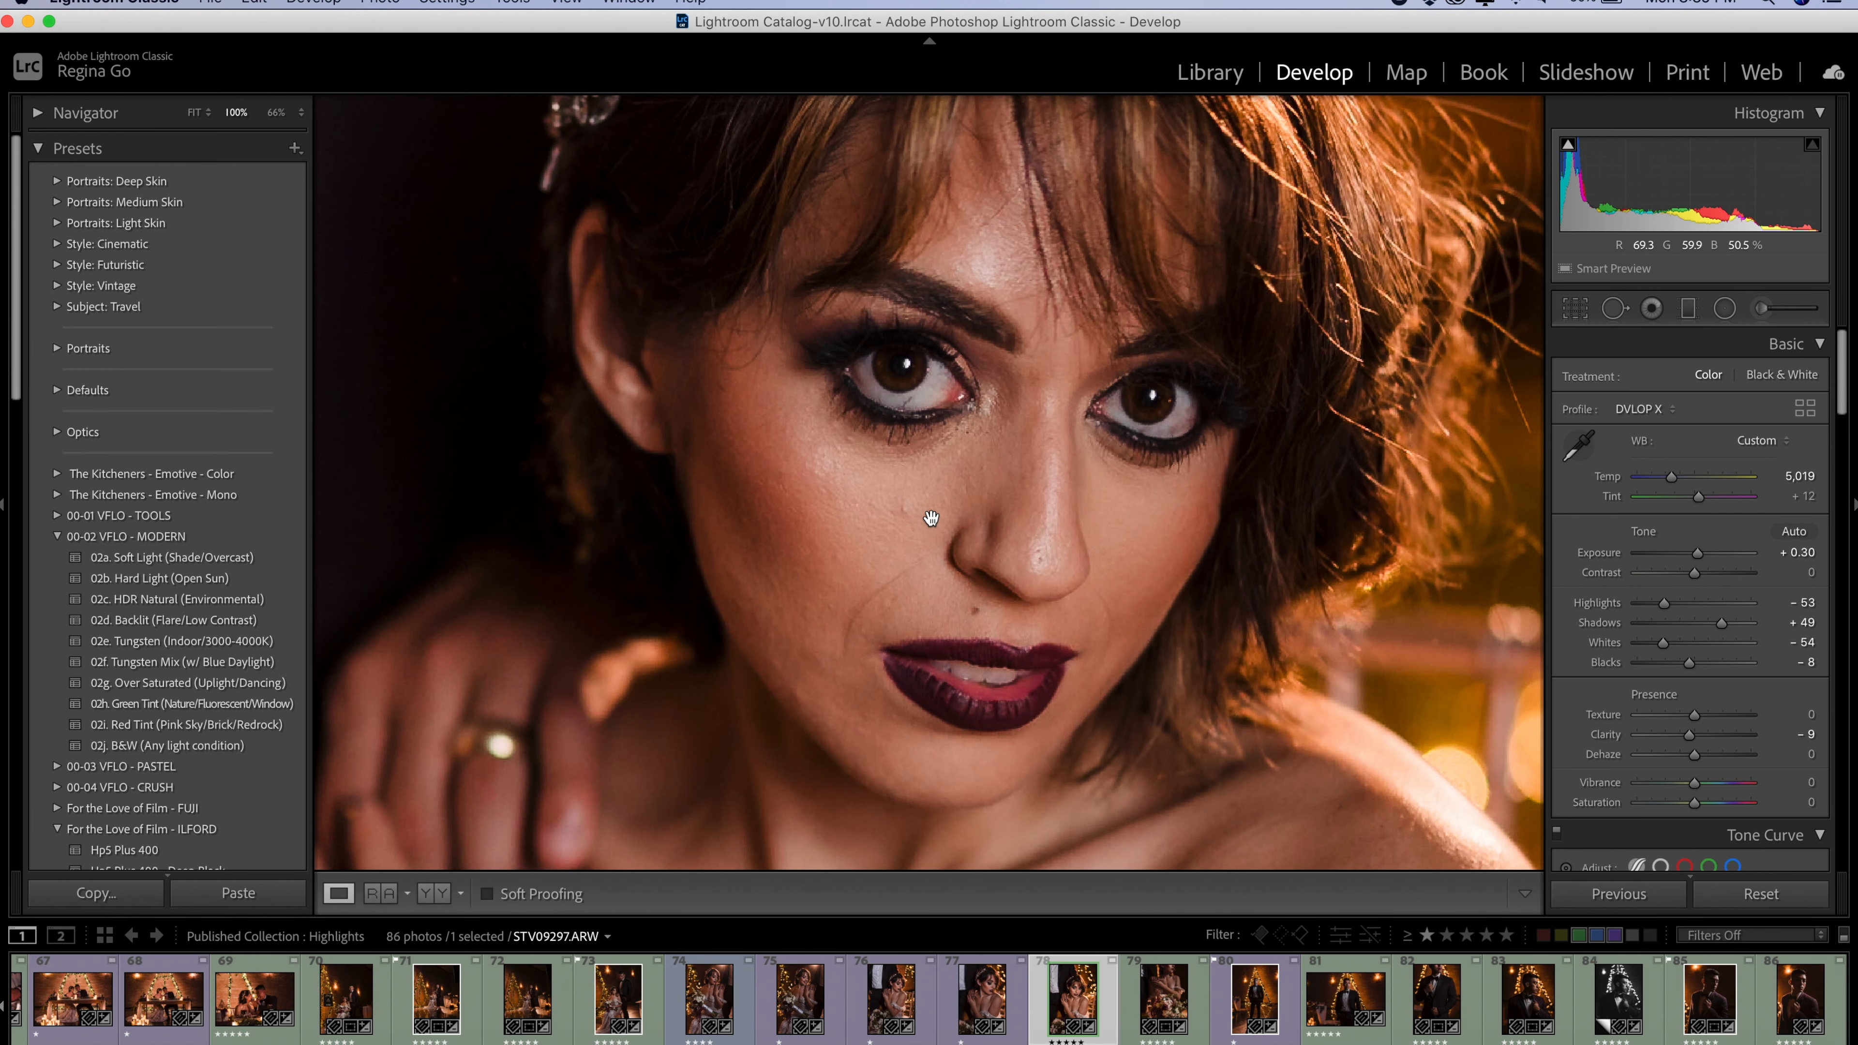
key(super+equal)
scroll(930, 518, down, 3)
scroll(931, 518, left, 4)
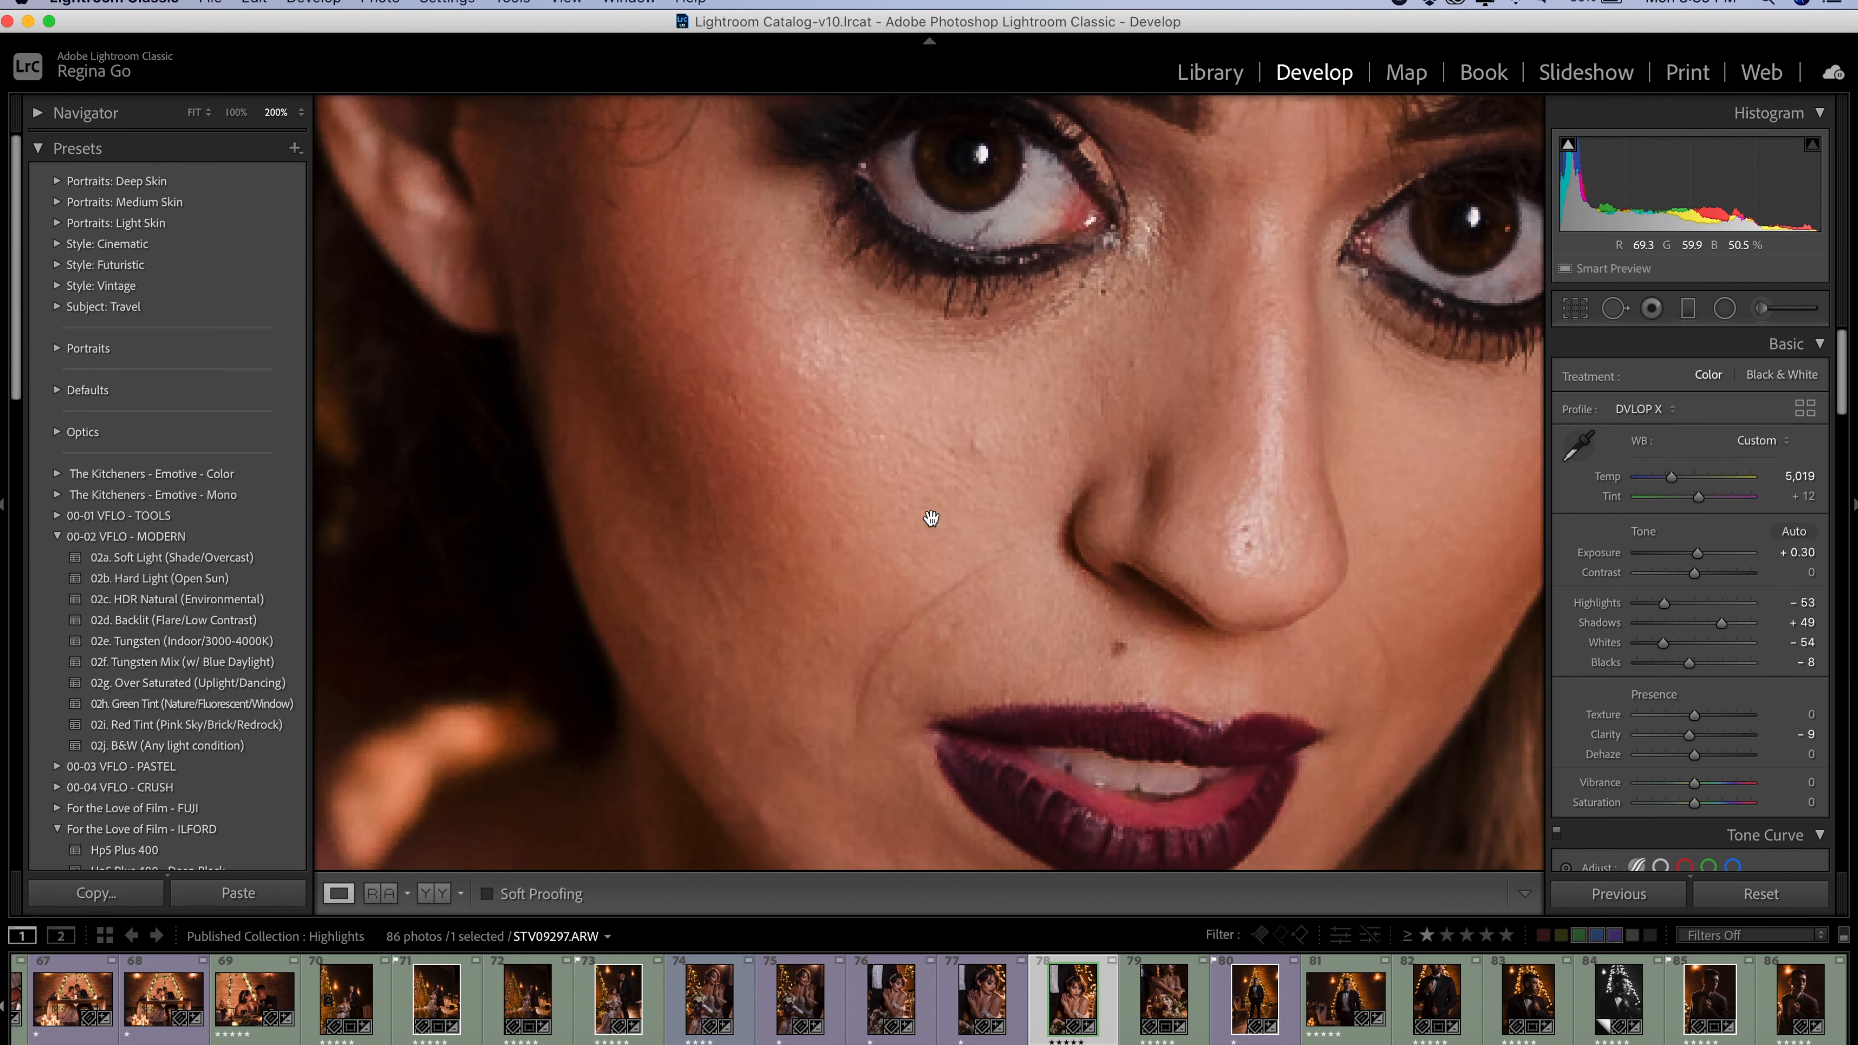
click(1615, 308)
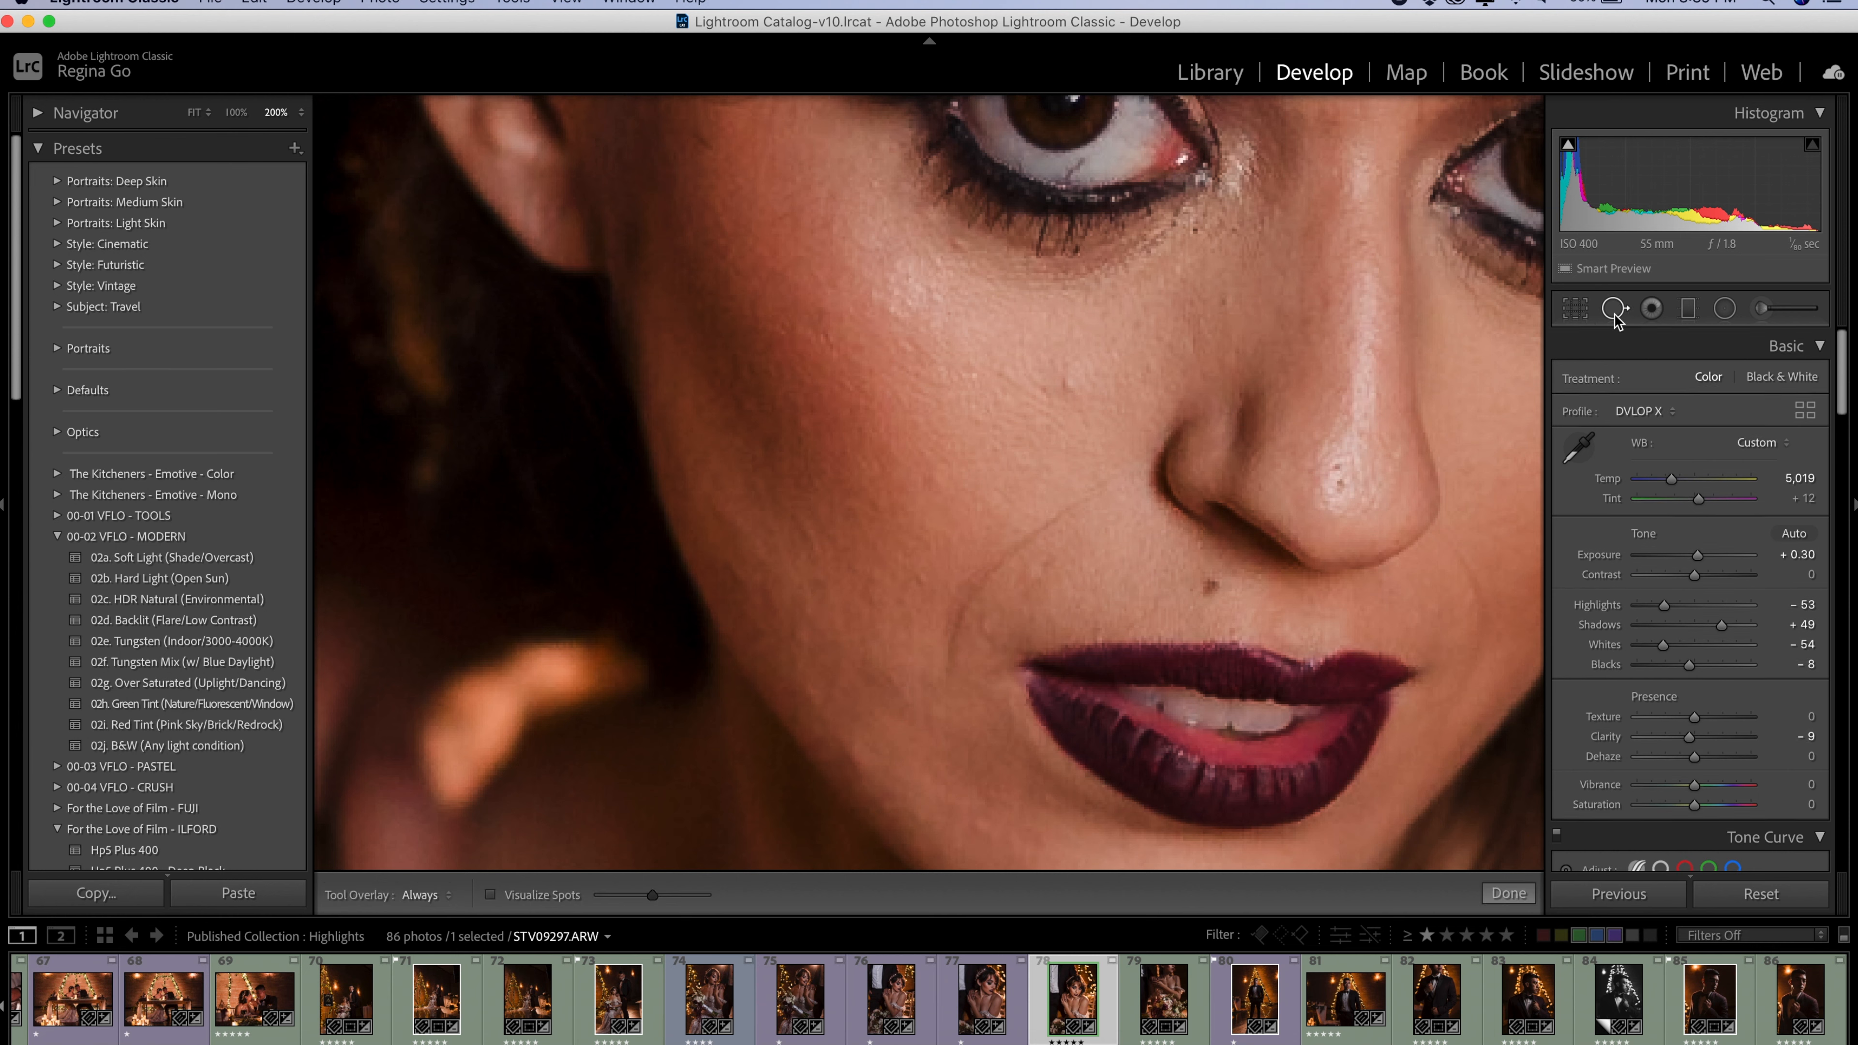
scroll(1071, 387, down, 10)
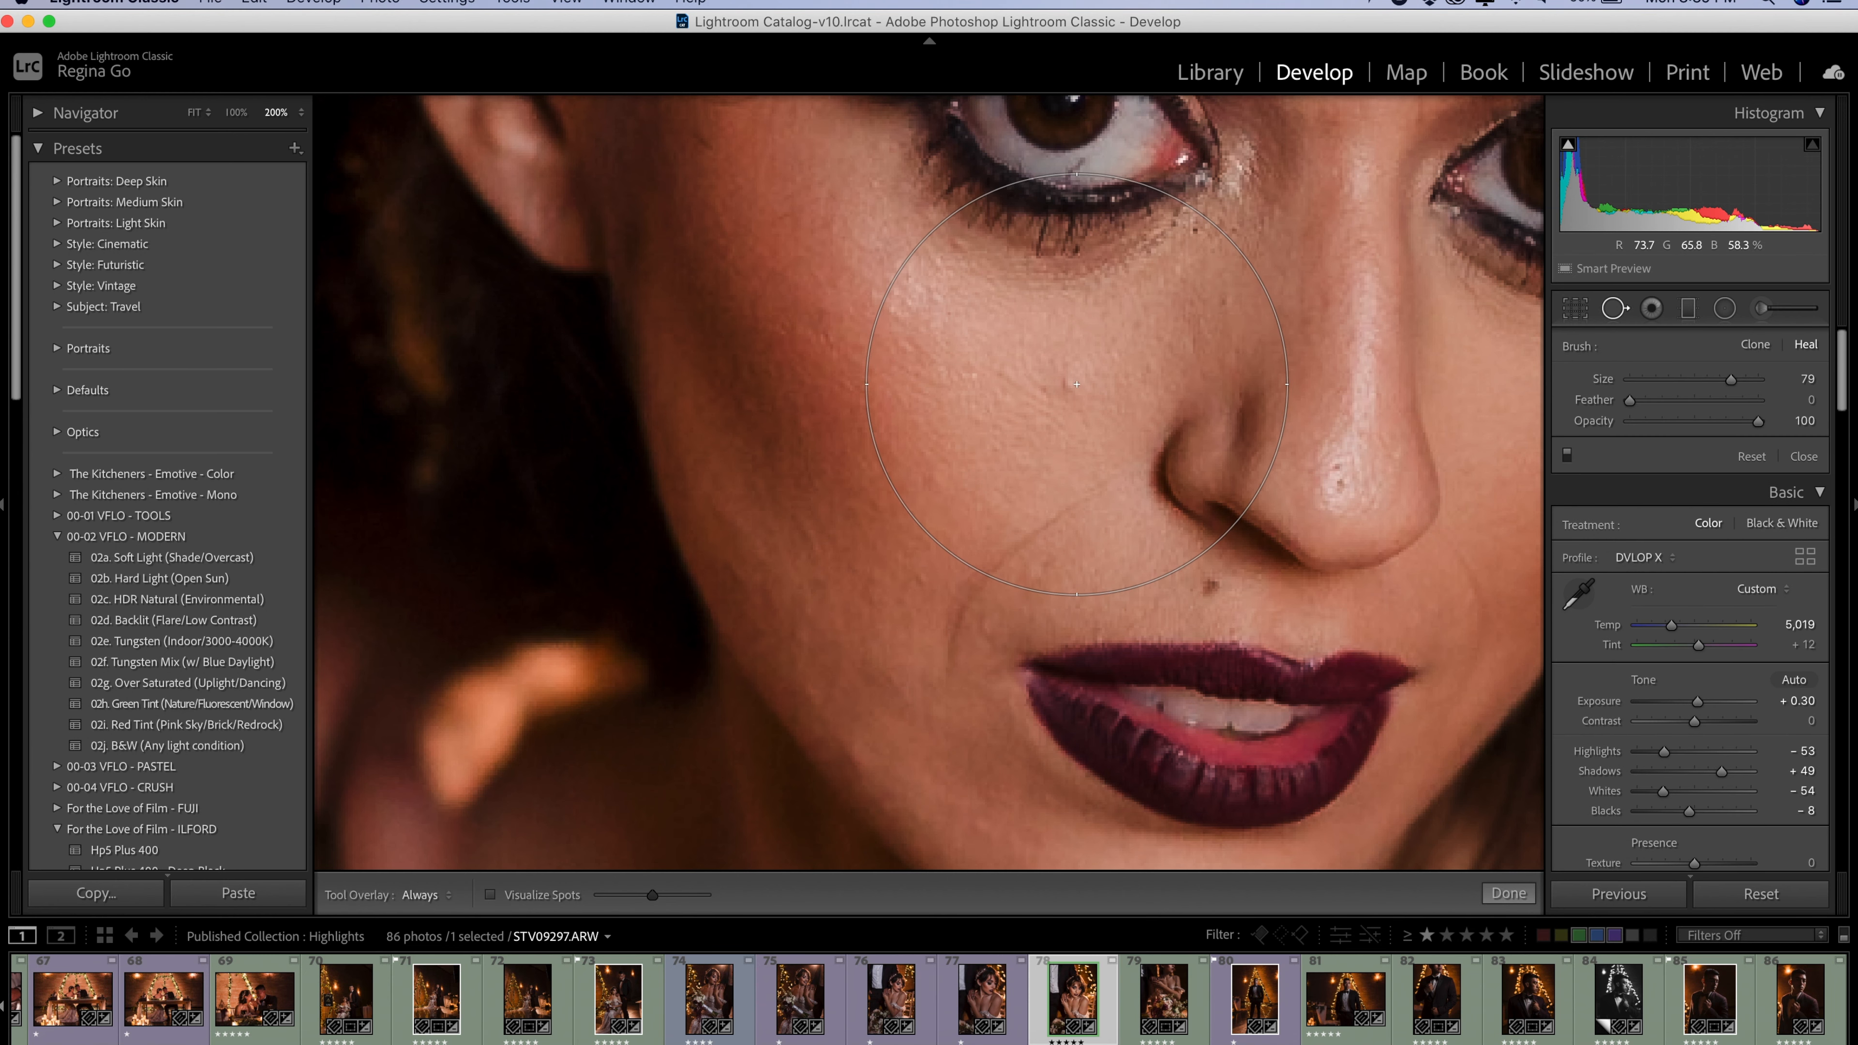
scroll(1076, 384, down, 3)
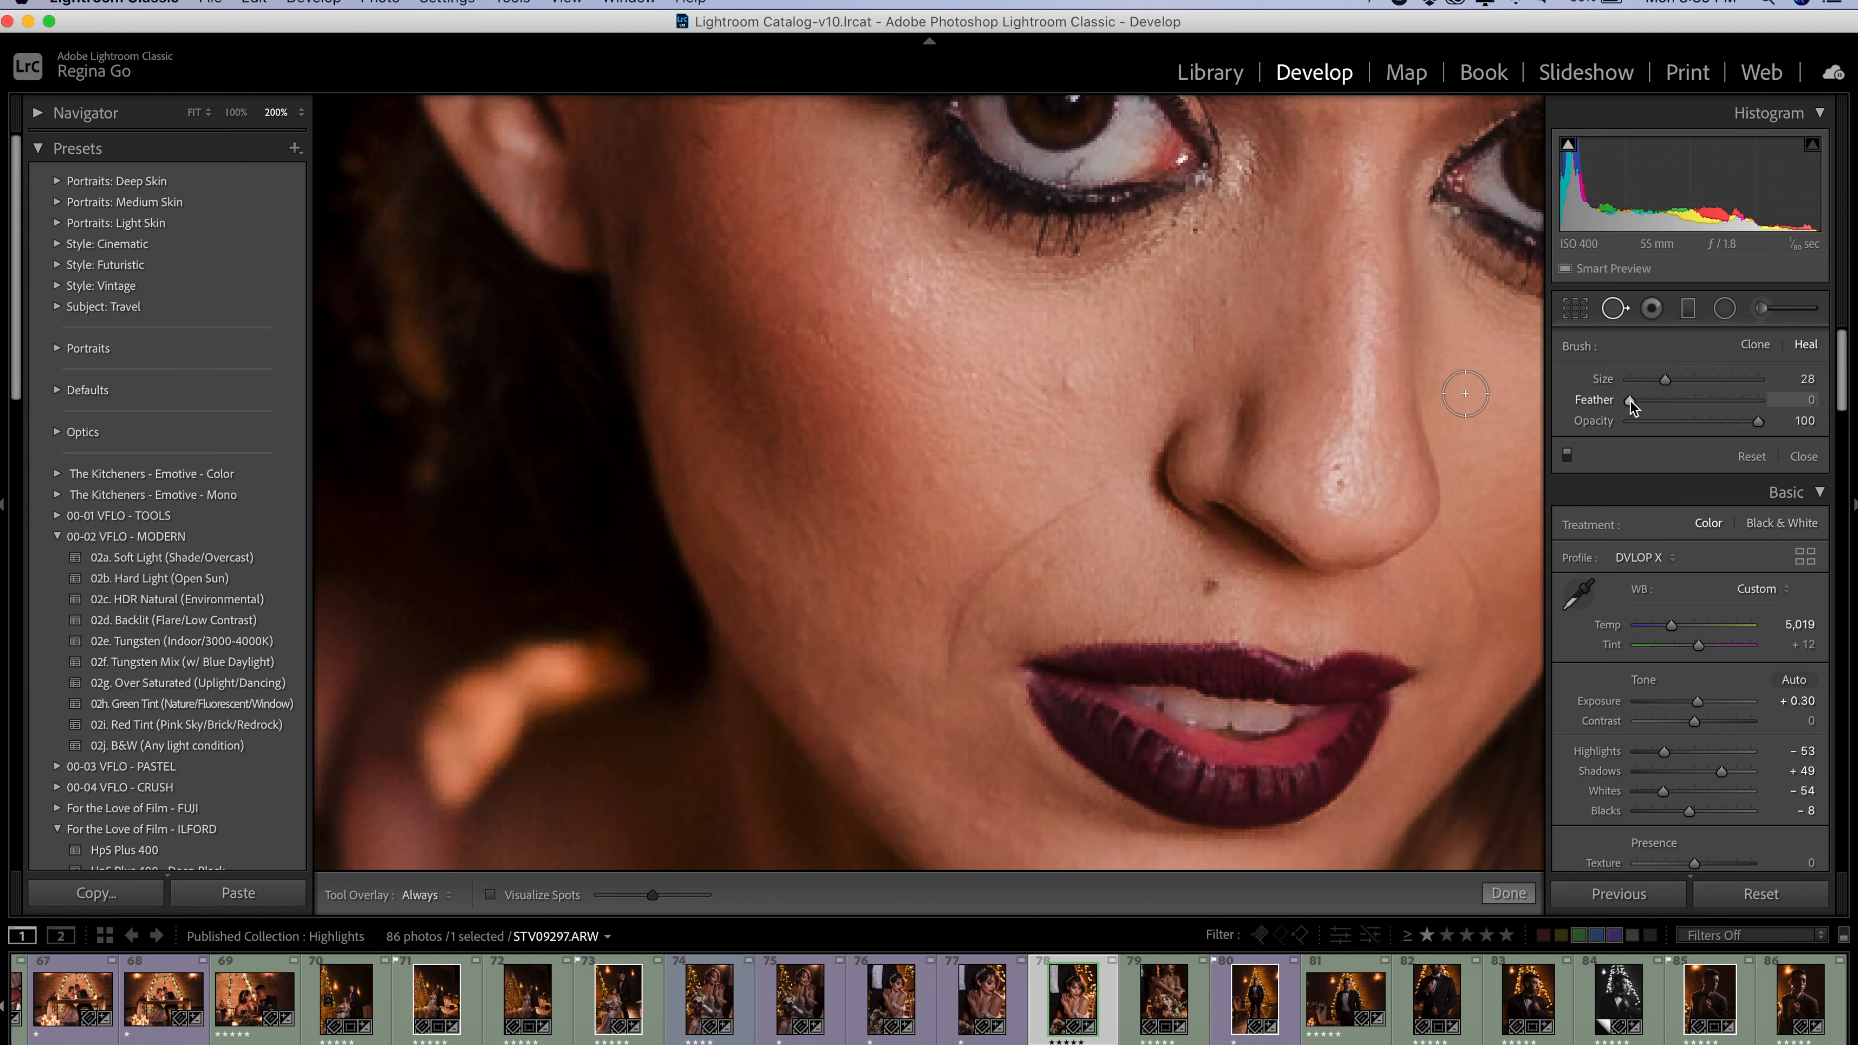
drag(1678, 404, 1682, 403)
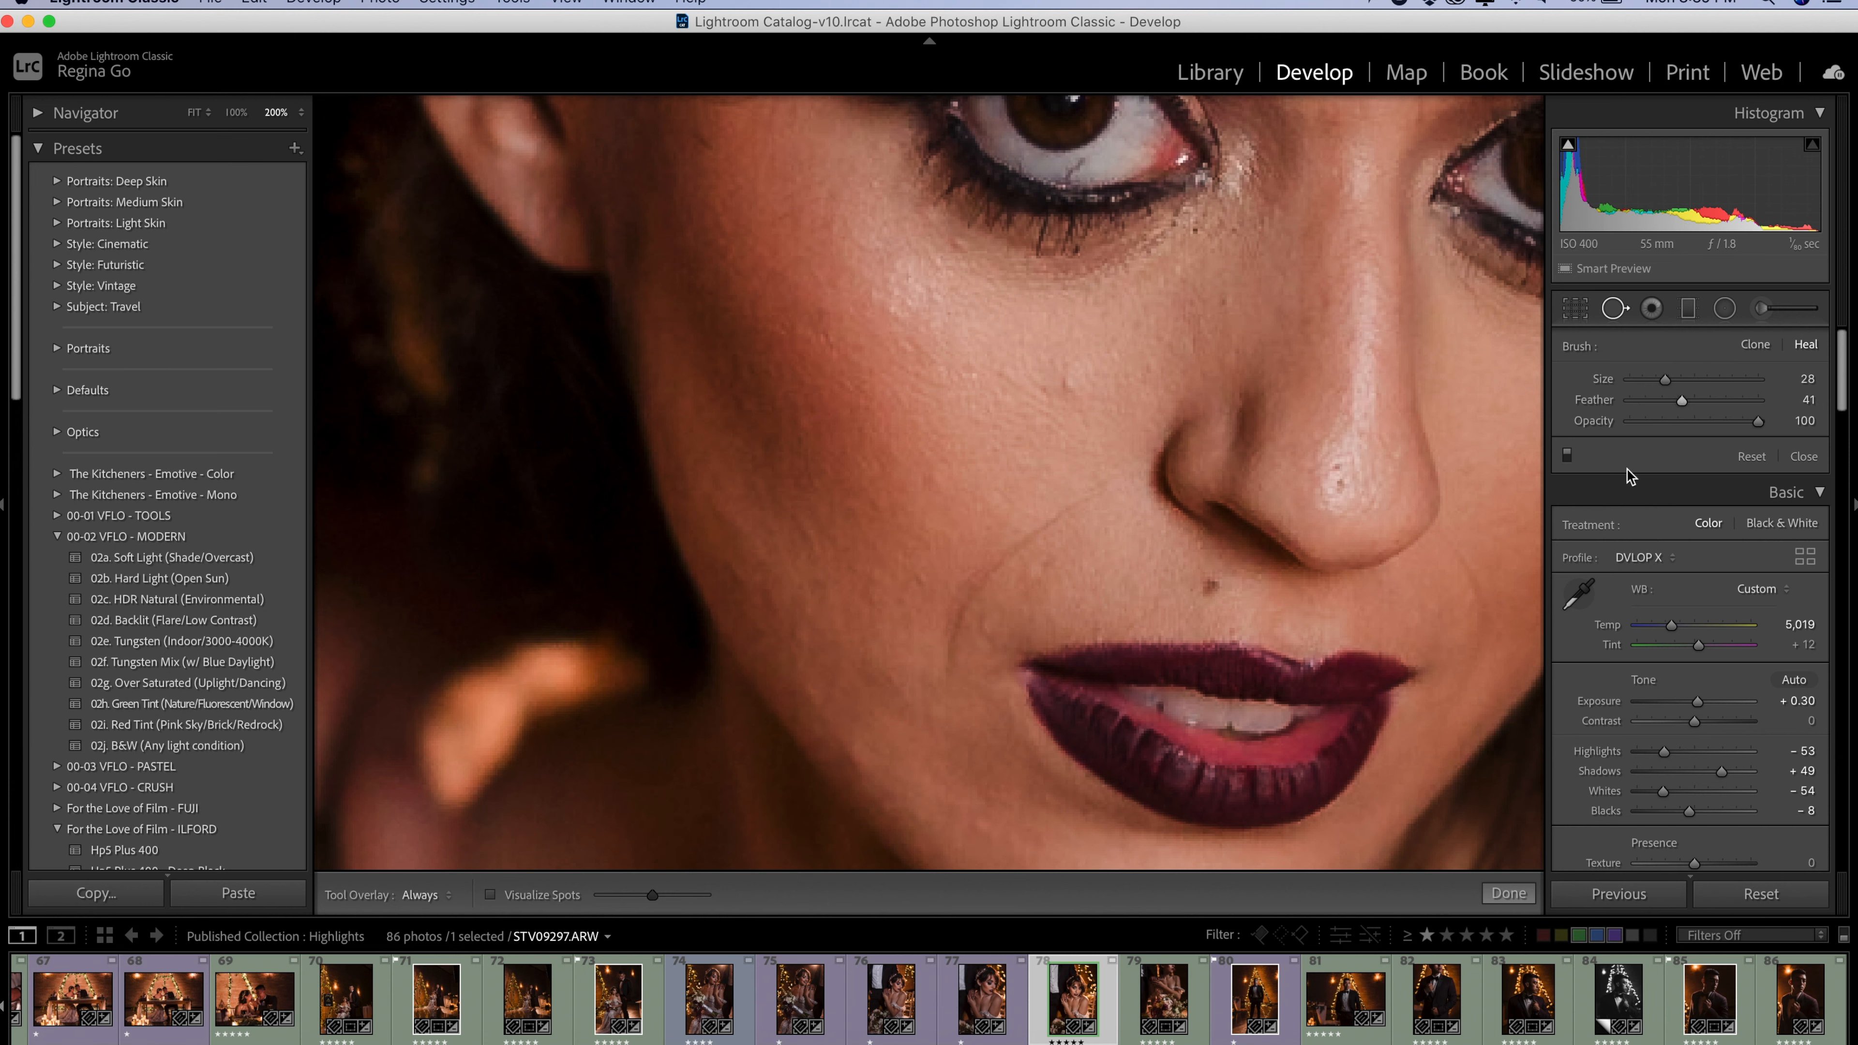
Heal seven small blemishes across the bride's cheek and jaw, moving one jaw spot's sampling source to nearby skin, and finish spot removal
click(1065, 384)
click(932, 483)
click(853, 757)
click(809, 691)
drag(802, 624, 837, 644)
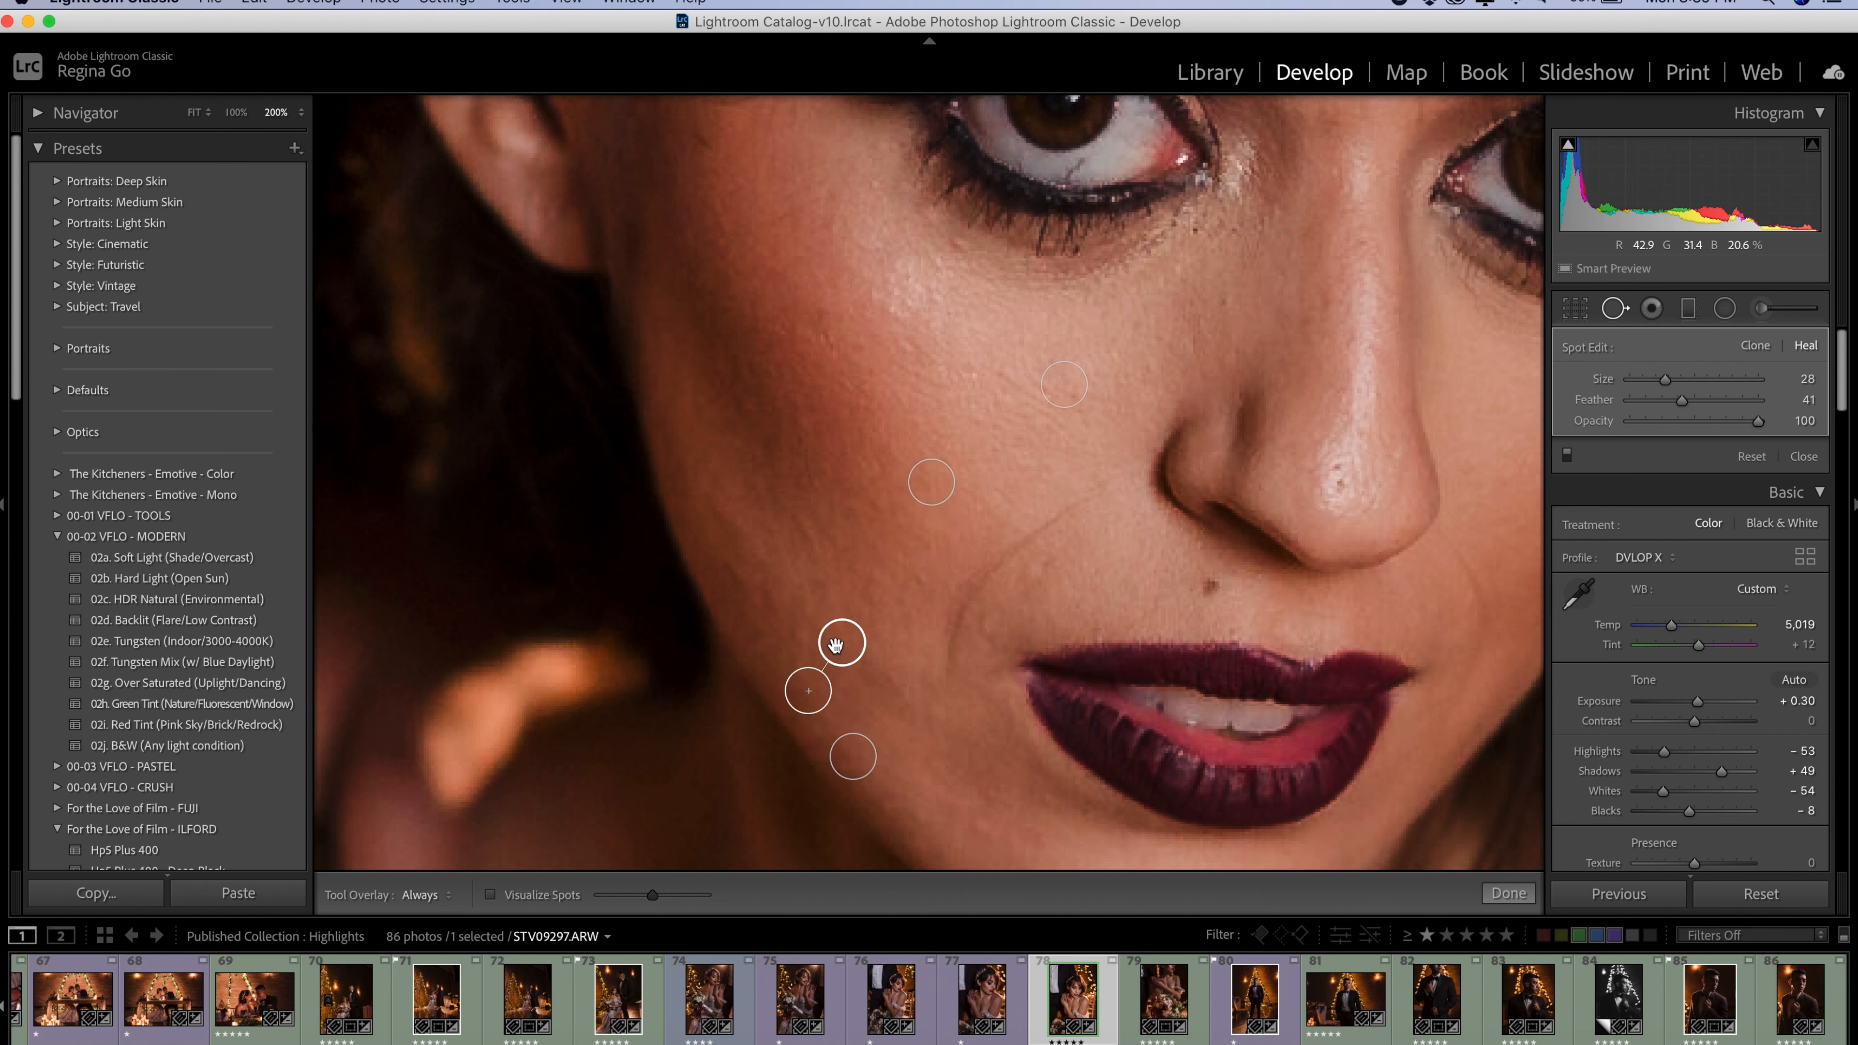
click(789, 636)
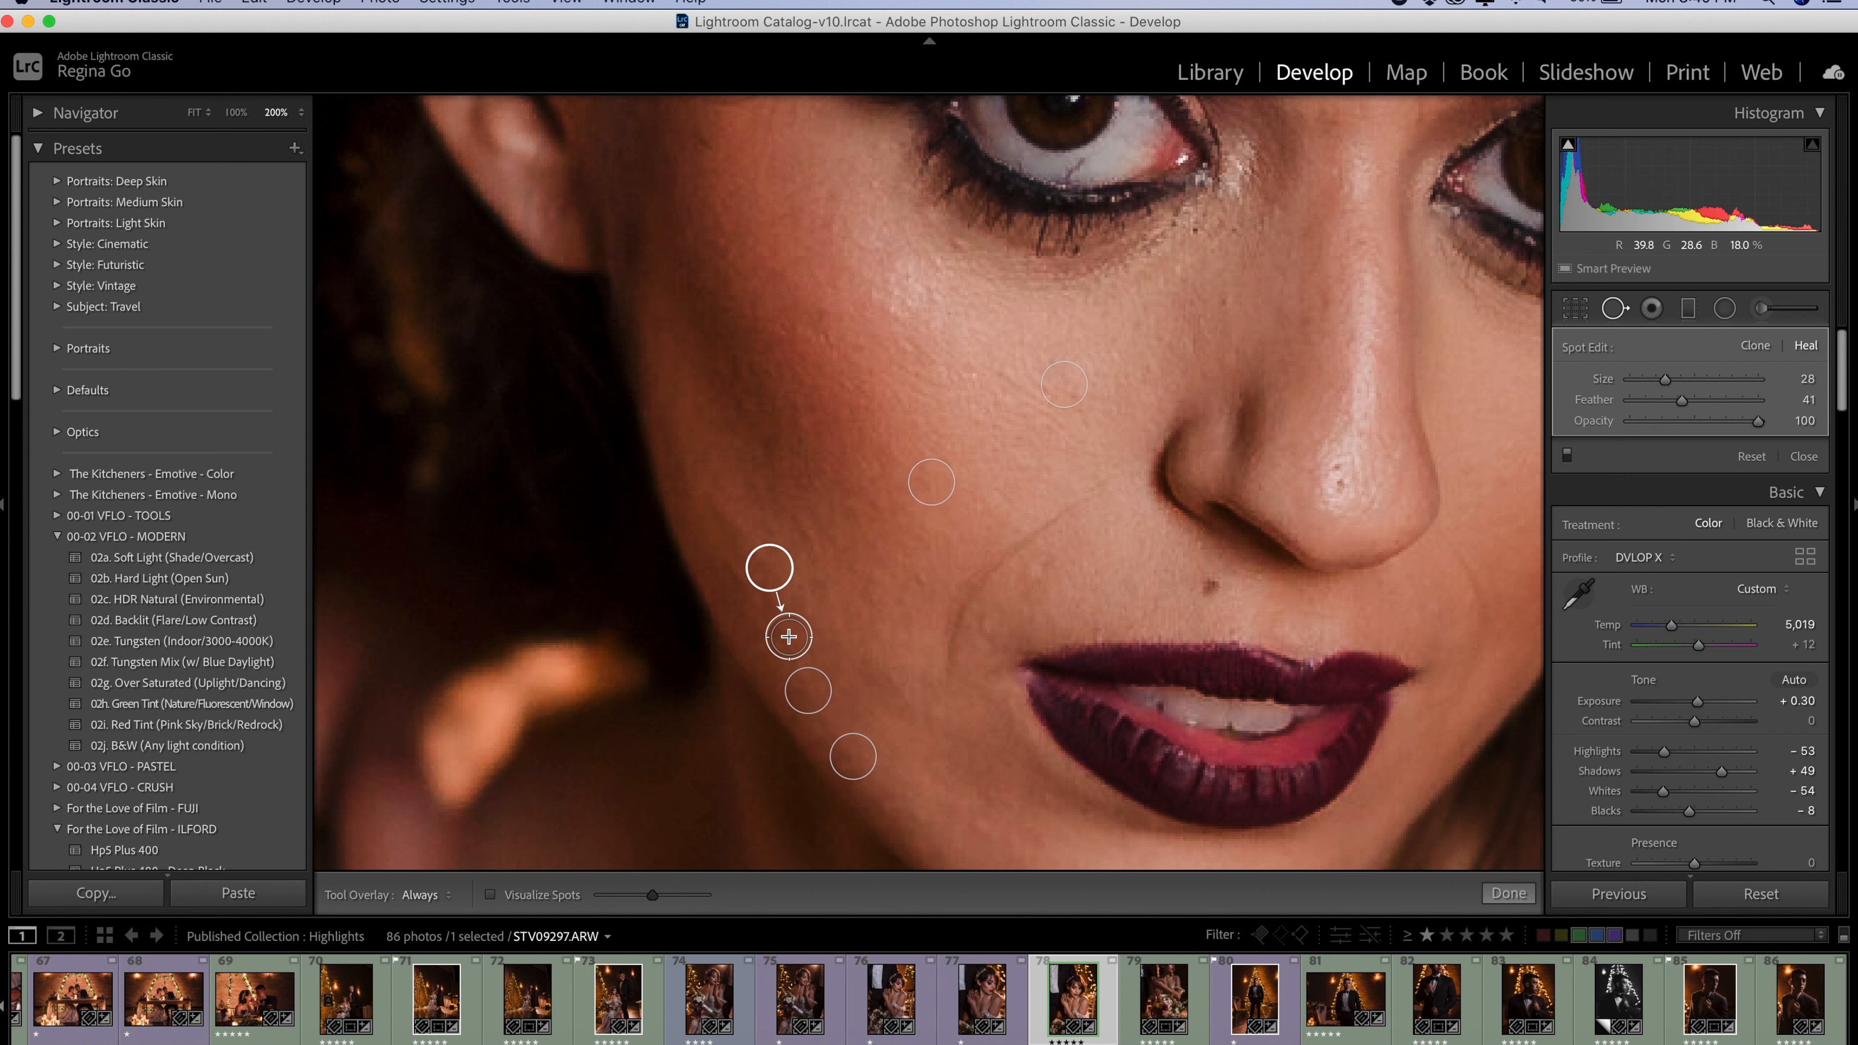
click(802, 422)
click(749, 397)
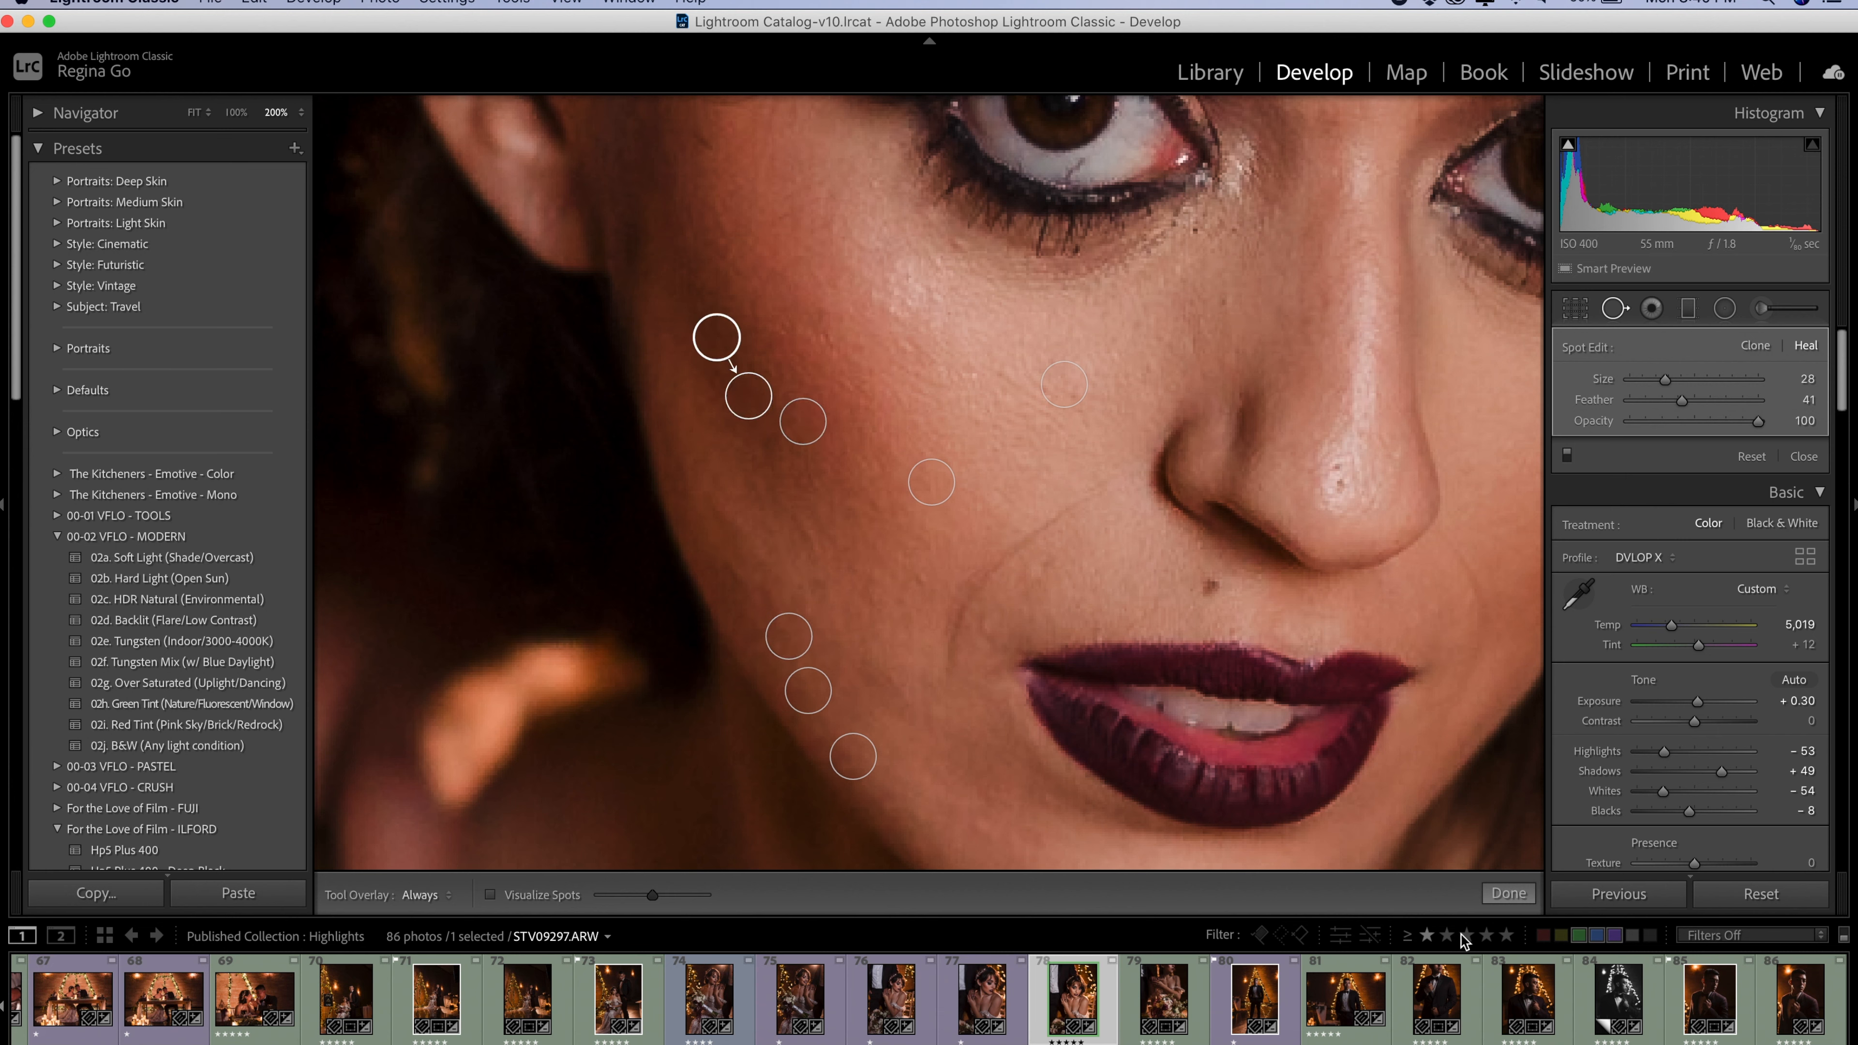
click(1507, 894)
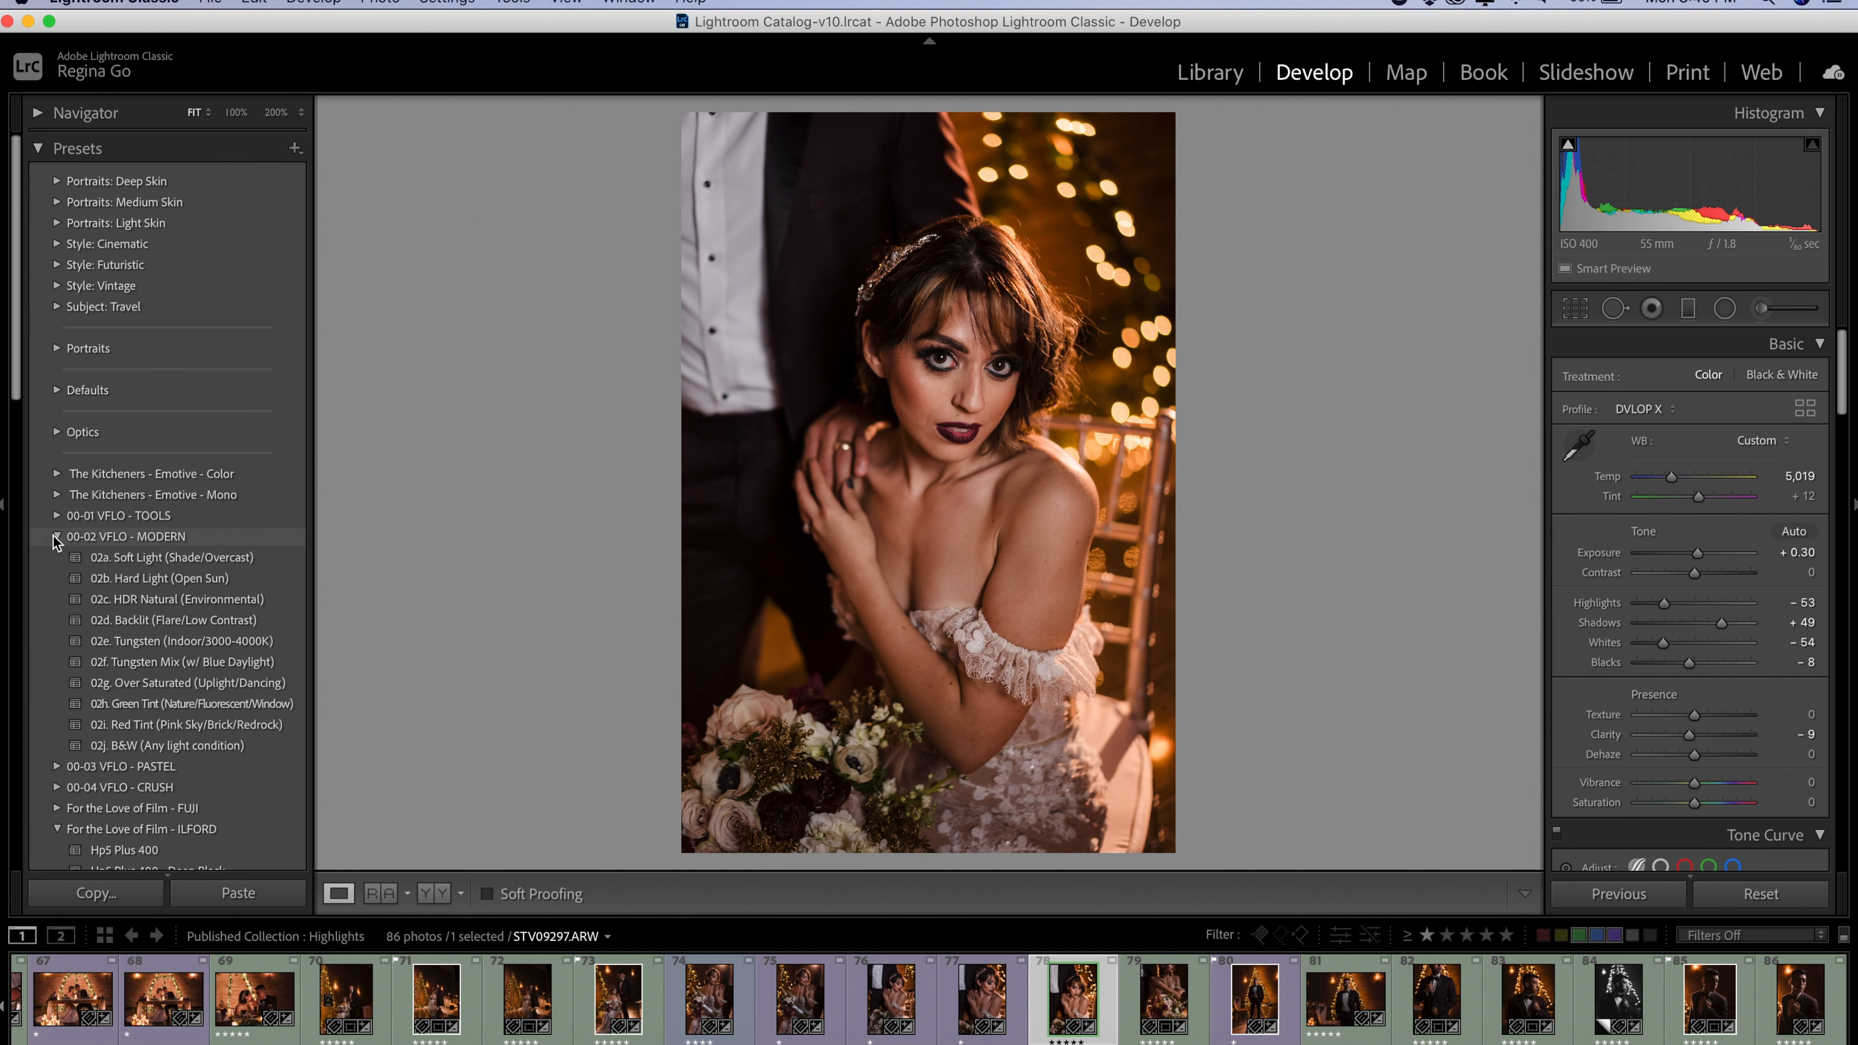
Apply the 02b. Radial Burn Narrow preset from 00-01 VFLO - TOOLS and open its radial filter for editing
click(56, 516)
scroll(183, 586, down, 2)
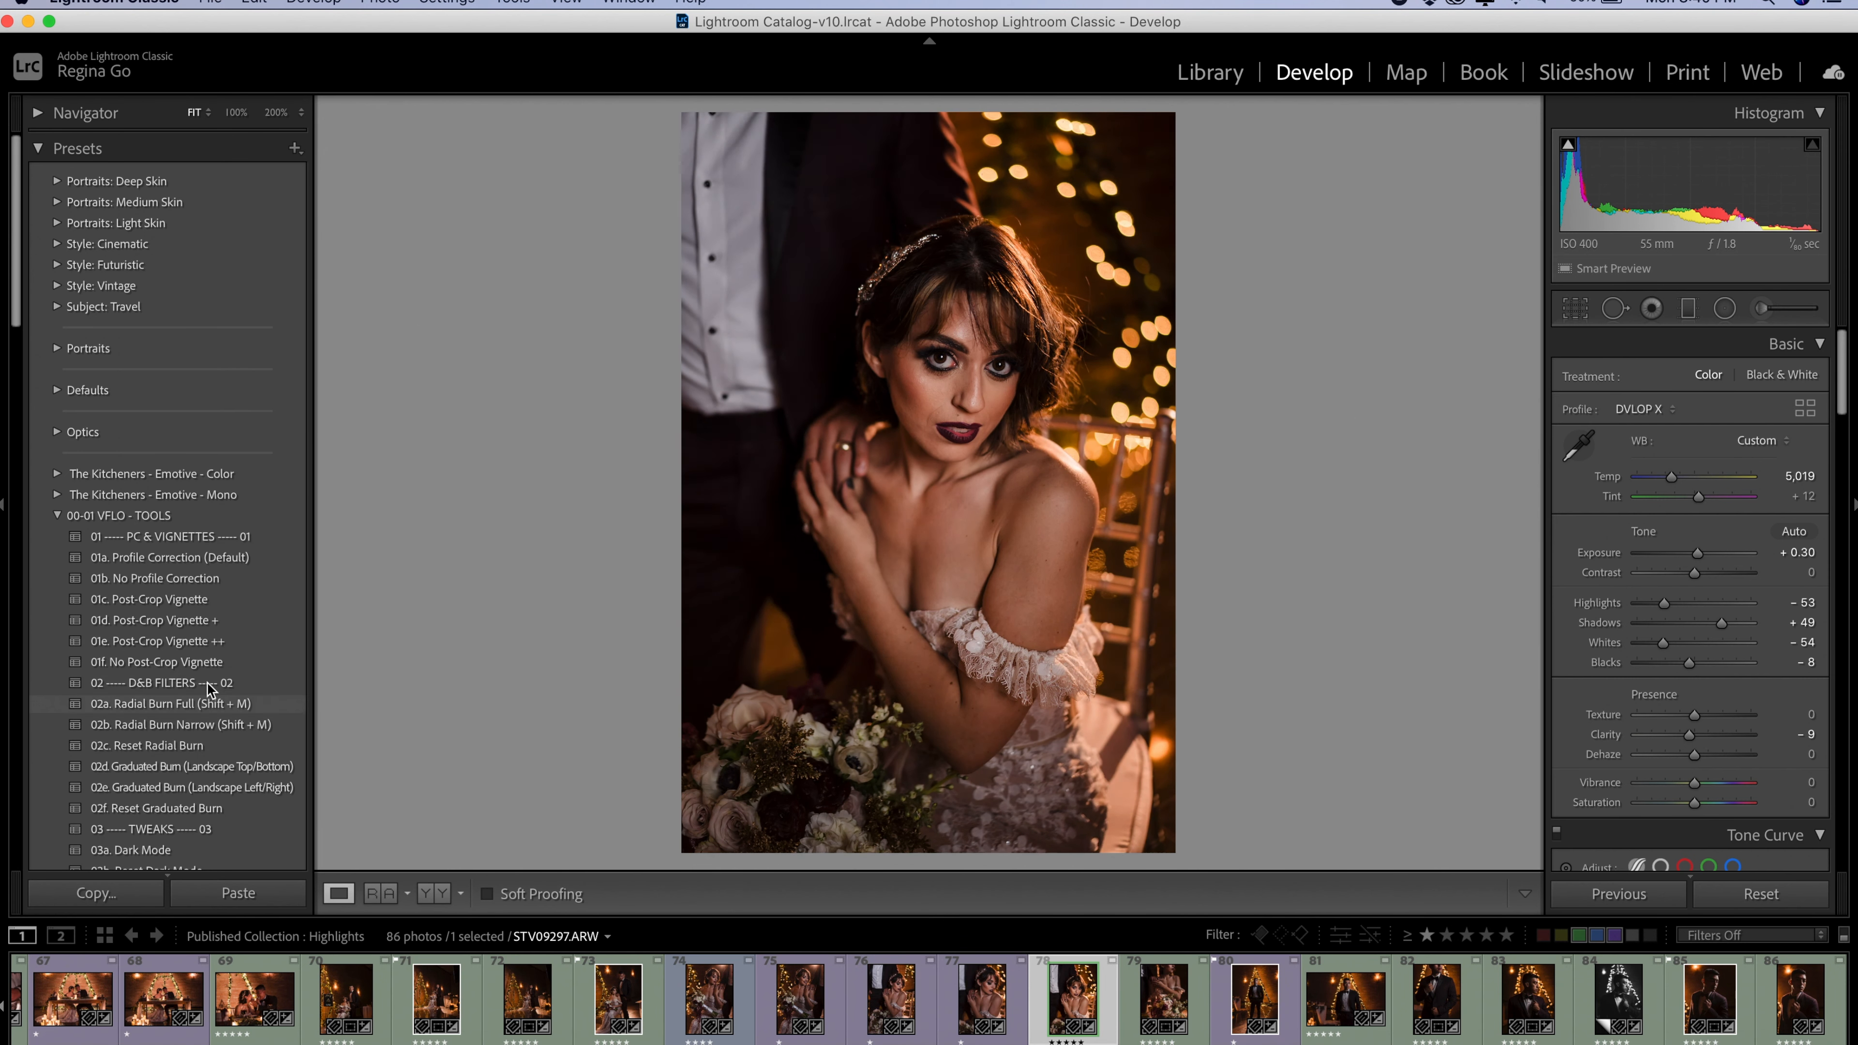
scroll(228, 638, down, 1)
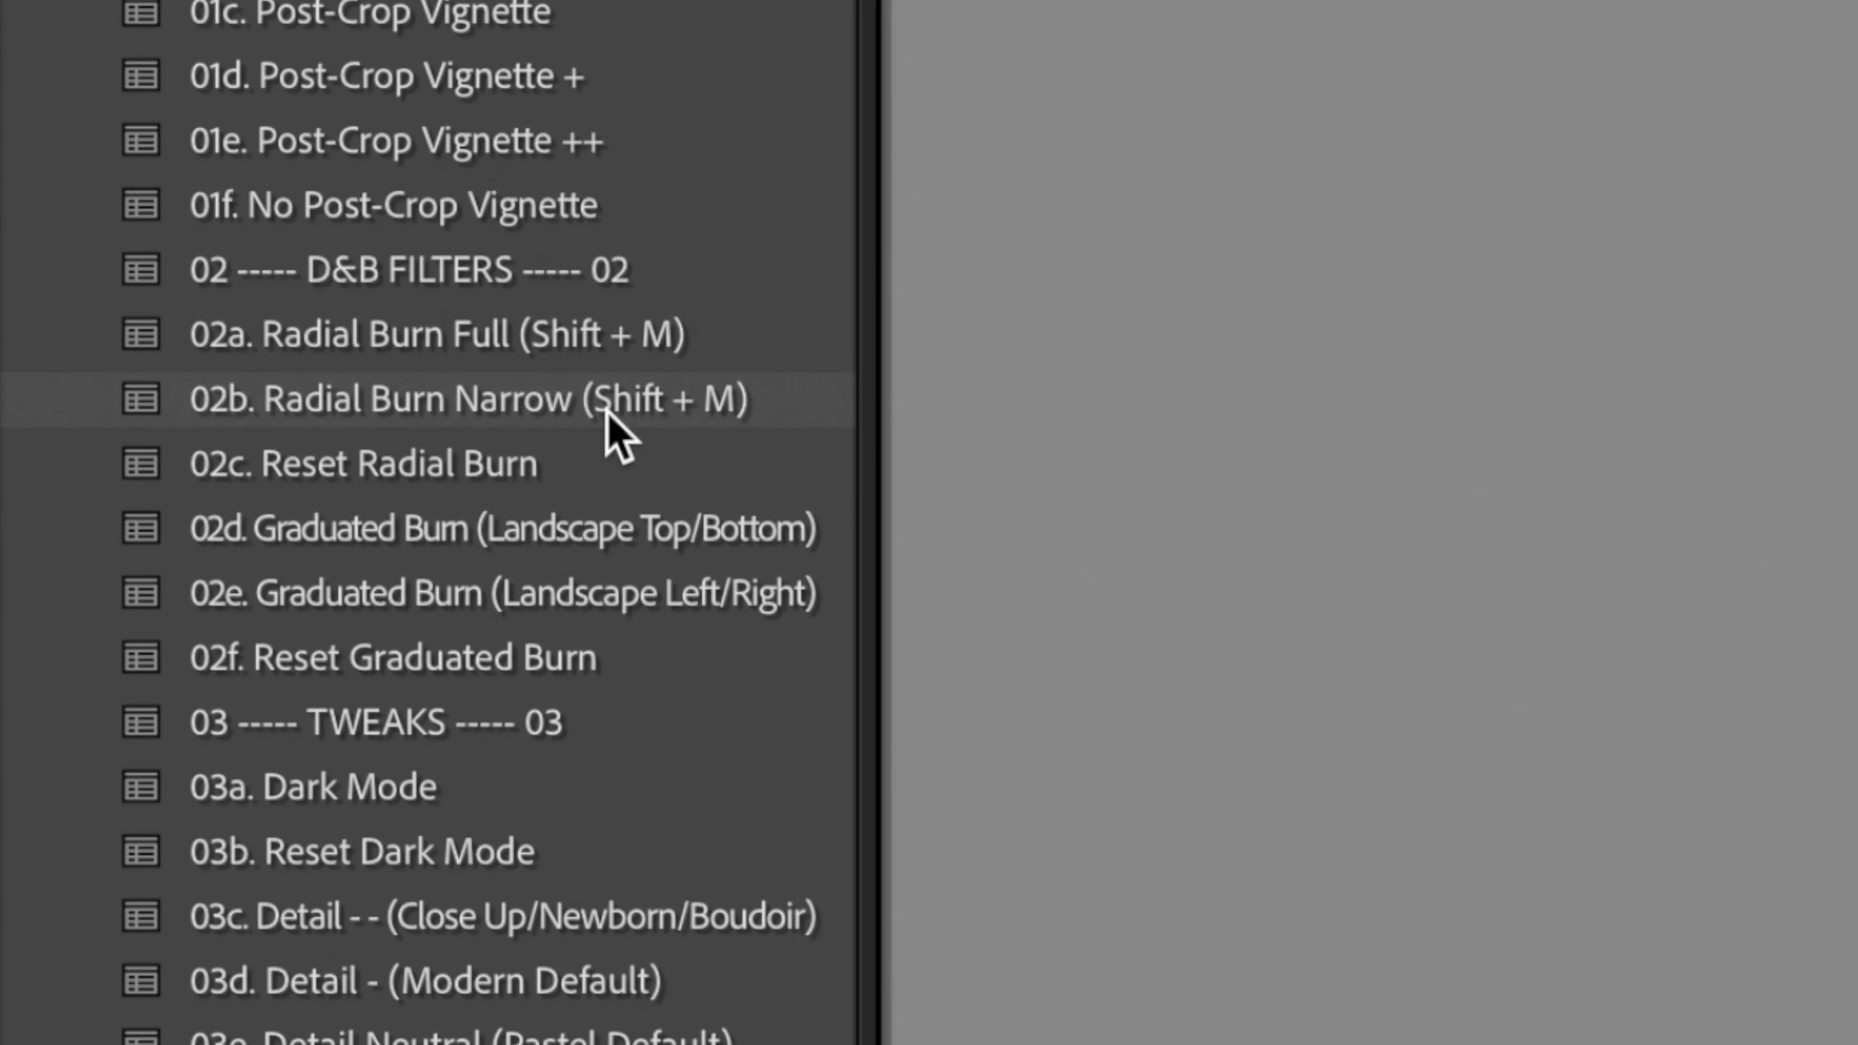
click(609, 417)
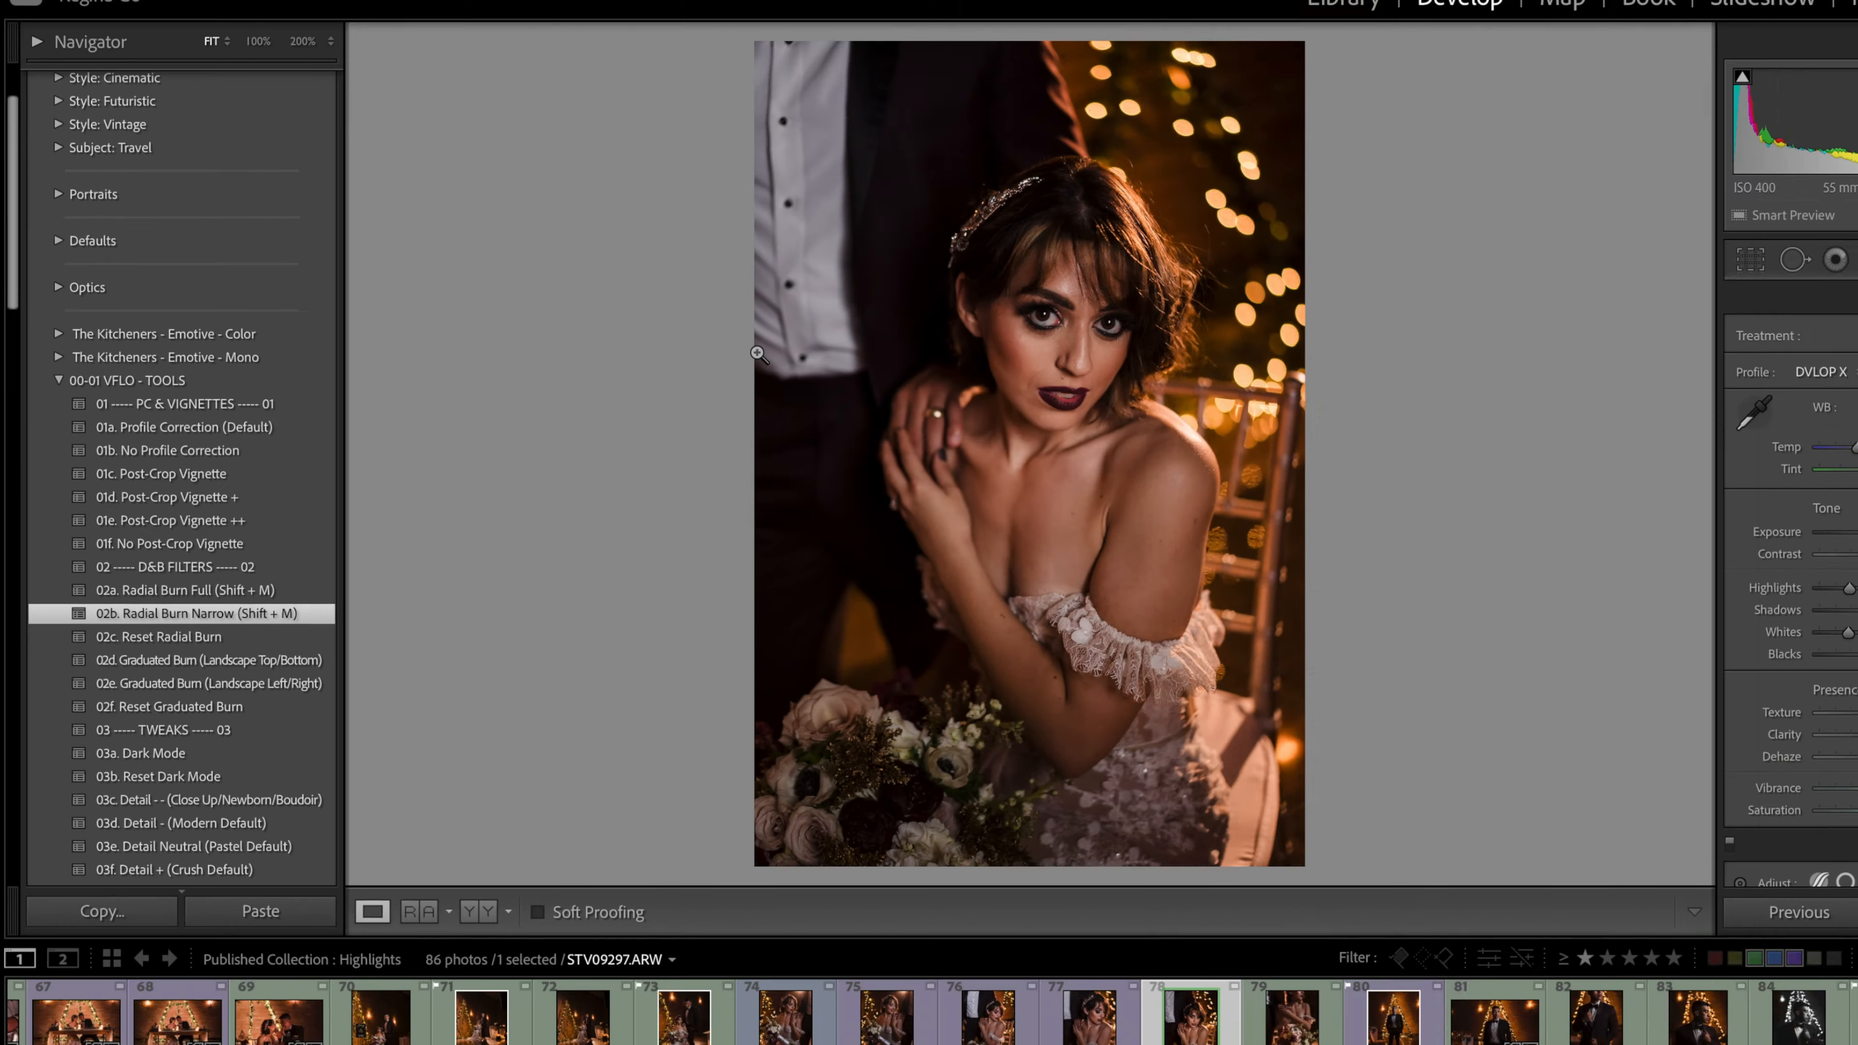
key(shift+m)
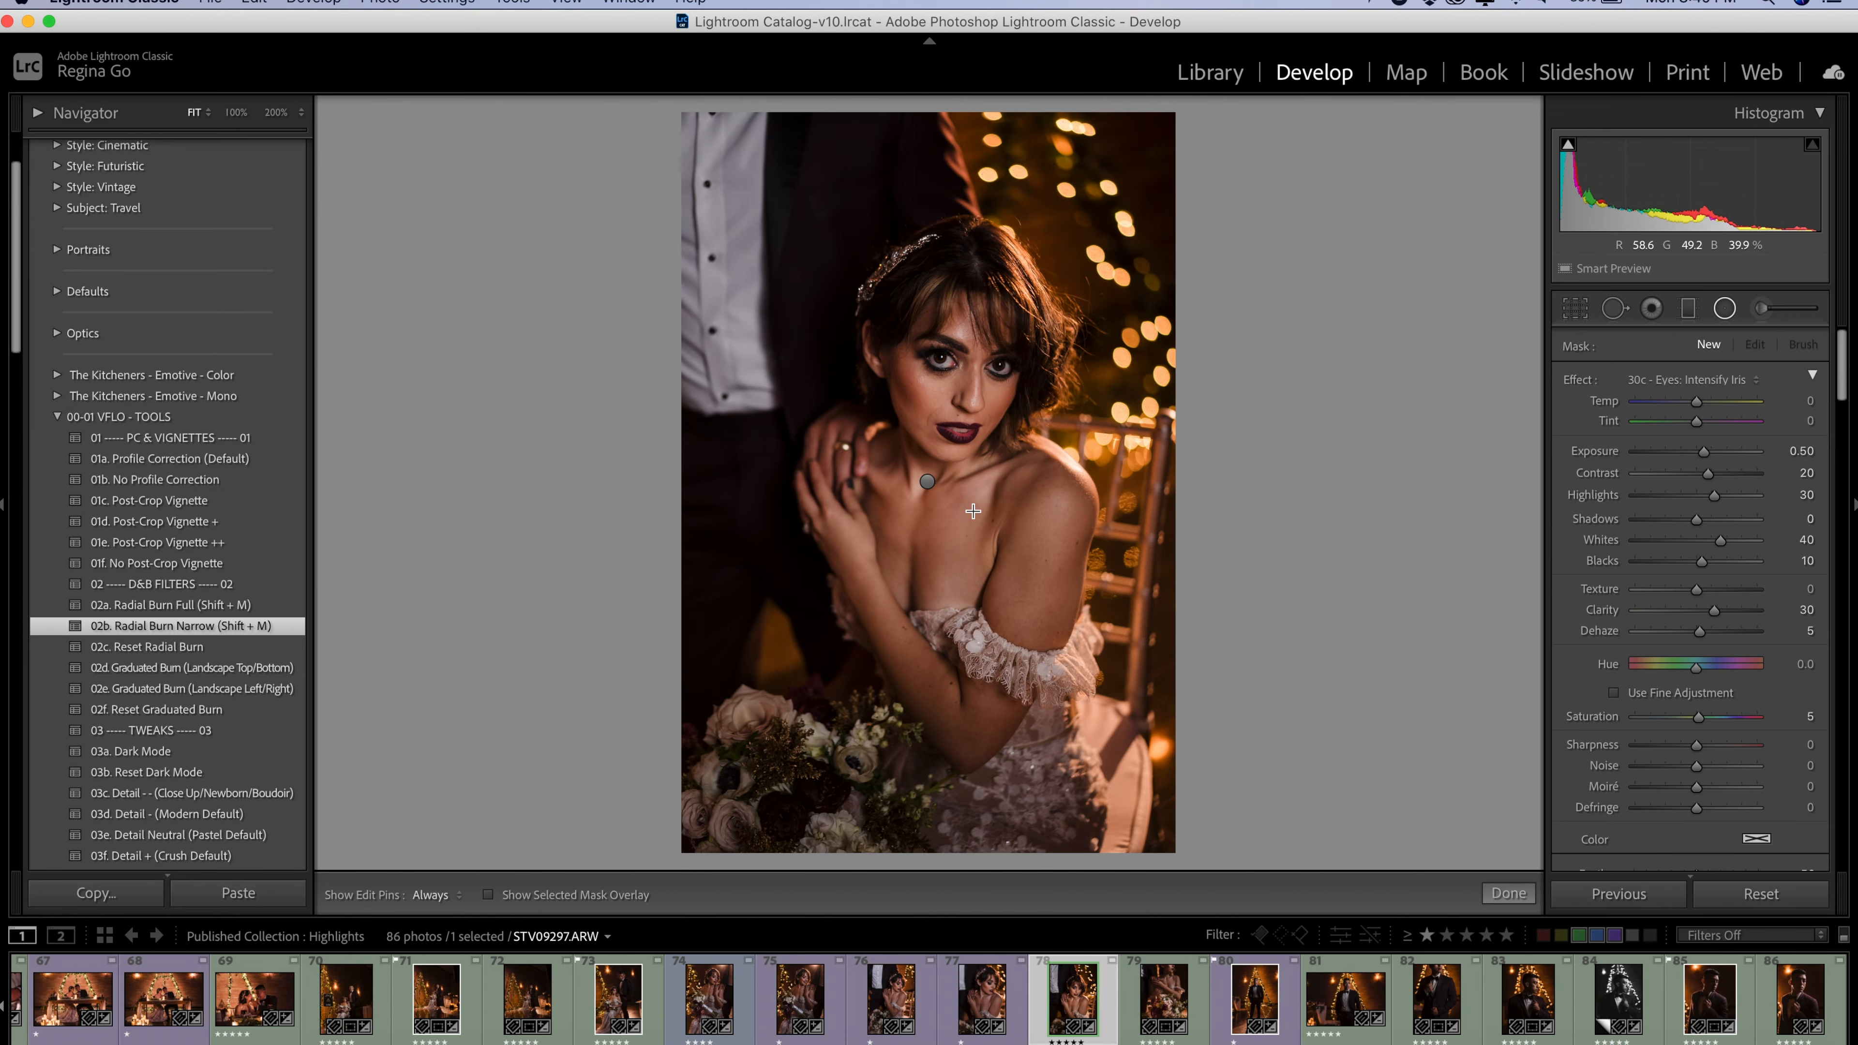
Move the preset's radial burn filter from the bride's chest up to her face and close the filter
click(928, 481)
key(shift+m)
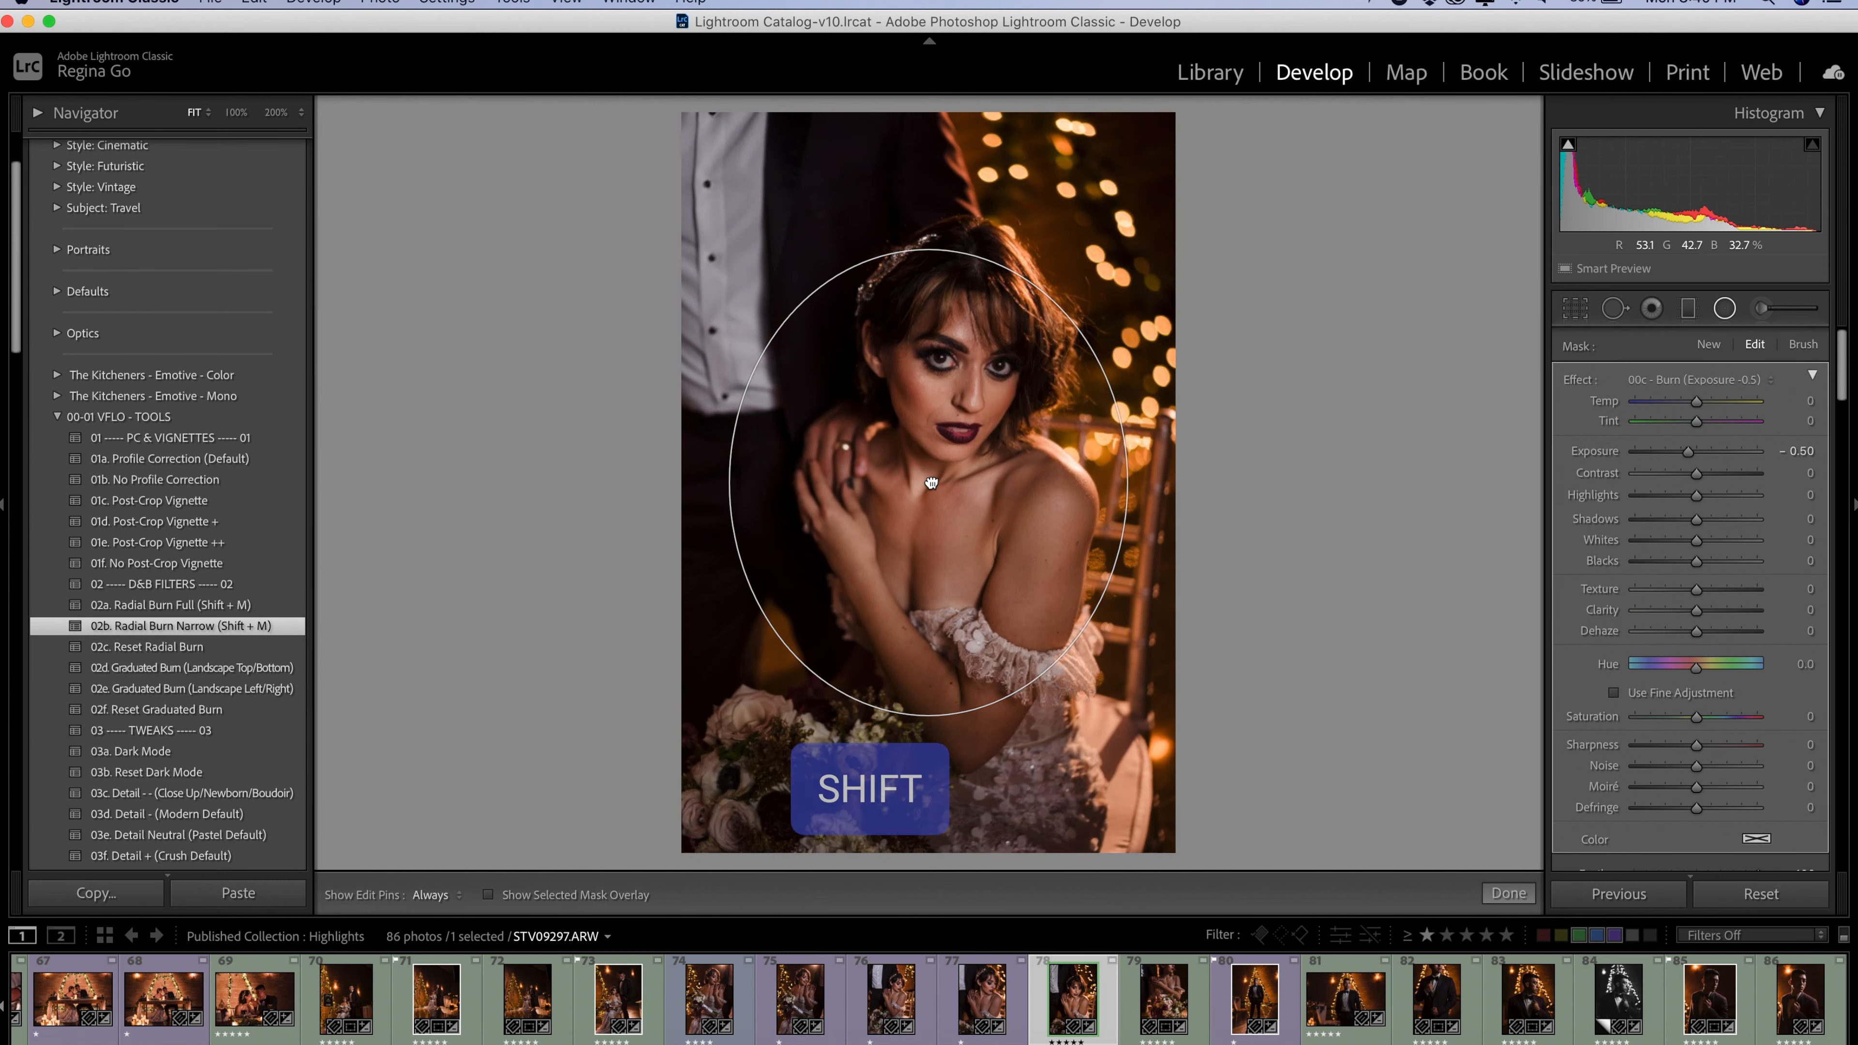
drag(929, 481, 969, 389)
click(1509, 892)
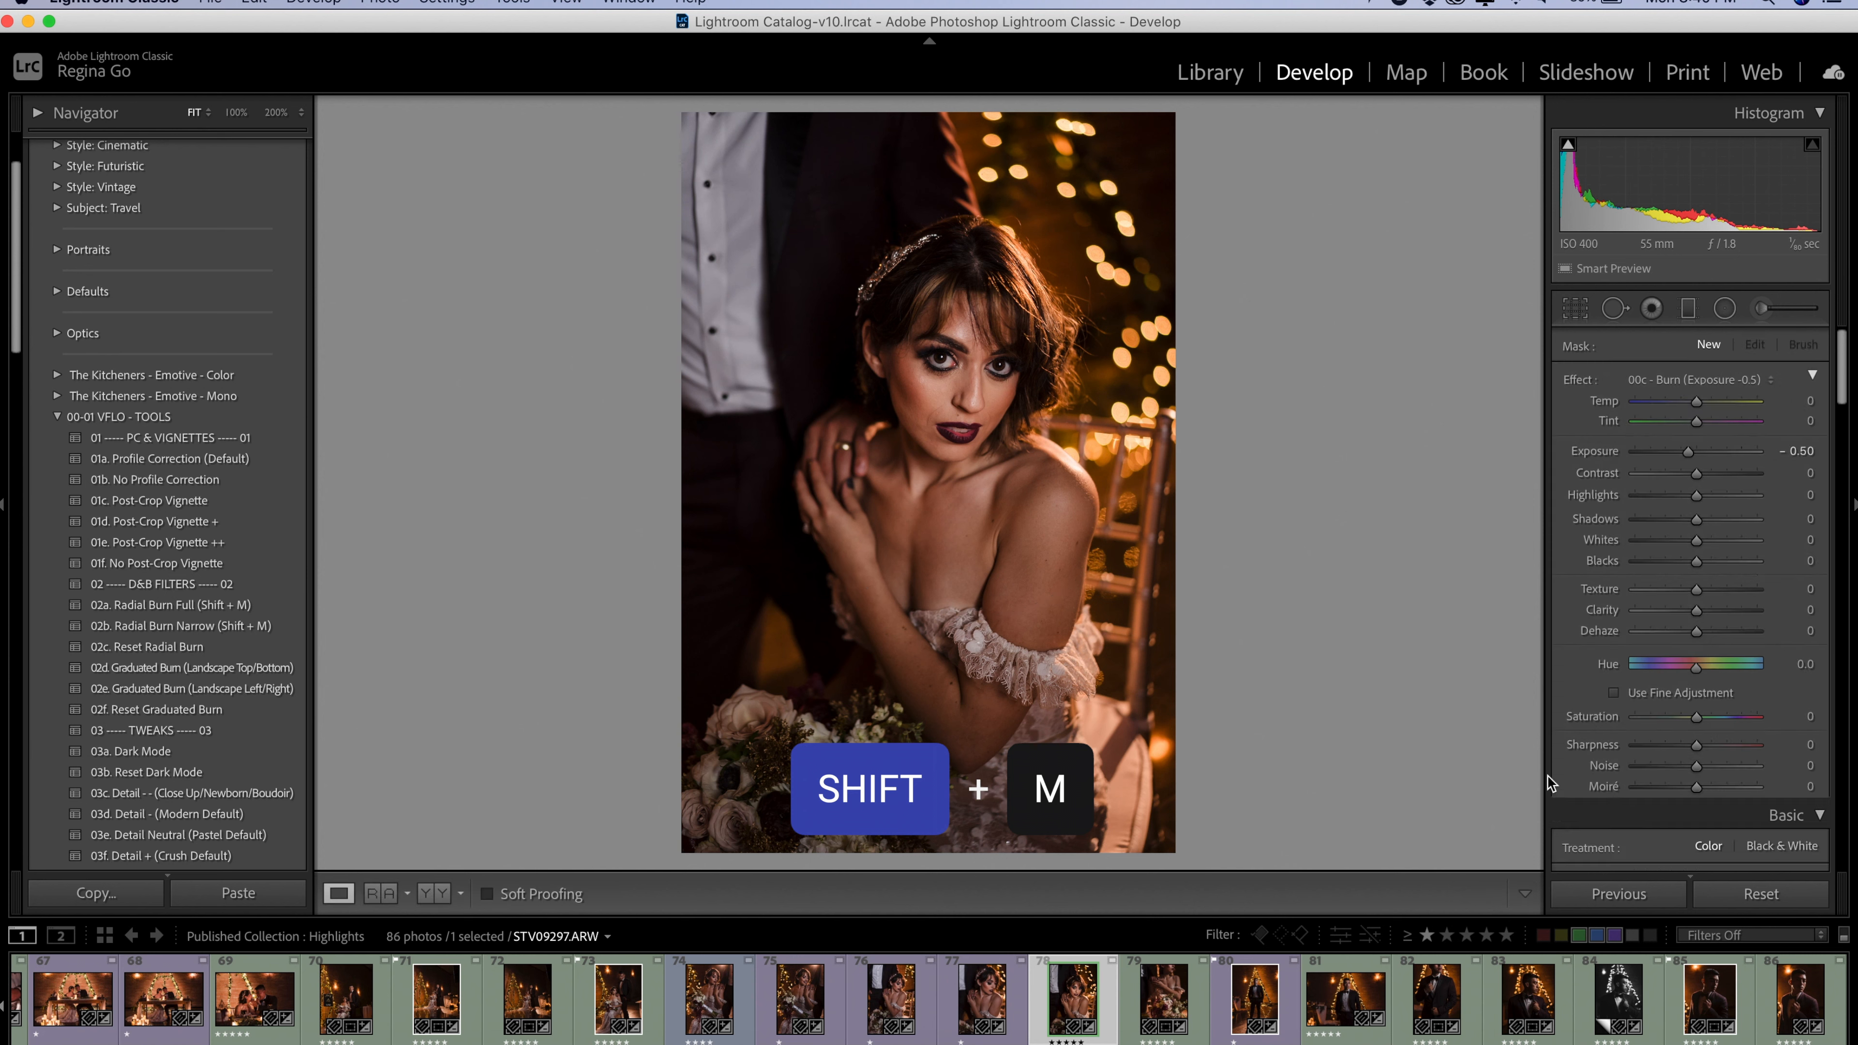
Draw a trial radial burn centred on the bride's face with Exposure -1.54 and Feather 23, and delete it
click(1718, 309)
drag(1012, 247, 749, 452)
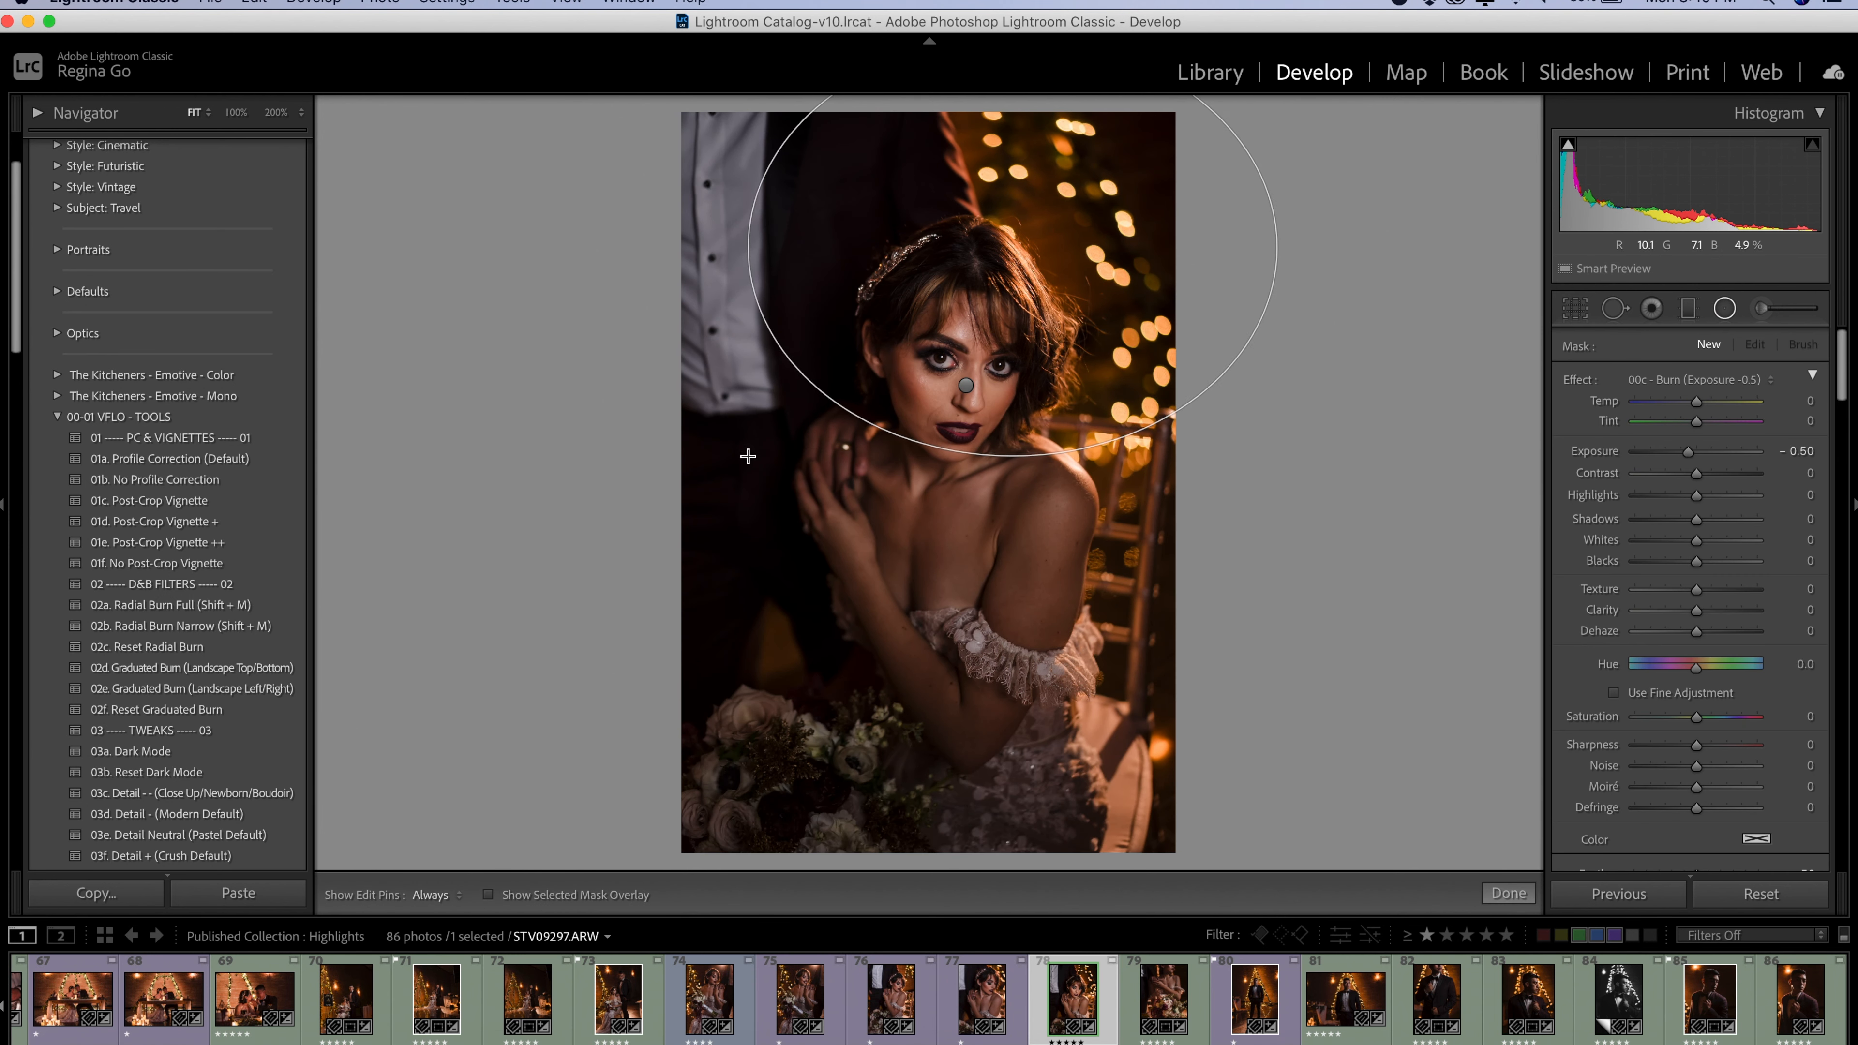
drag(1009, 249, 960, 383)
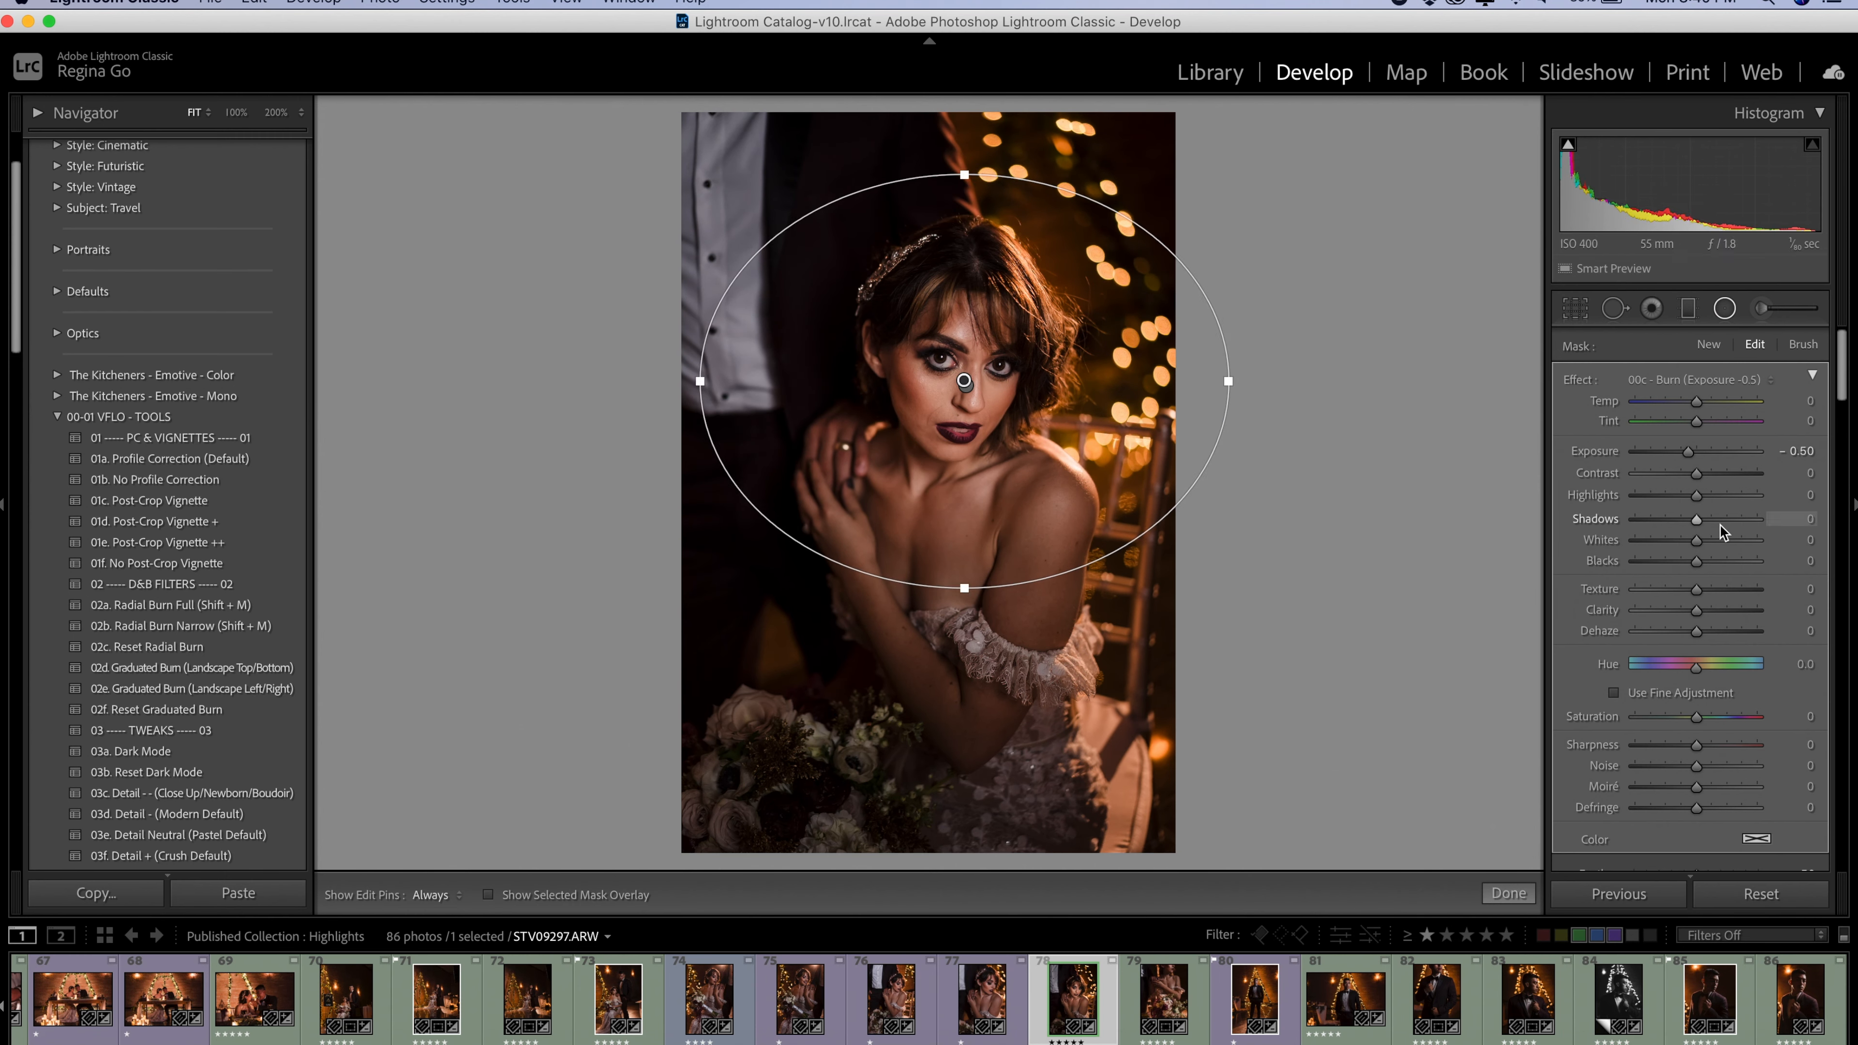
mouse_move(1687, 451)
mouse_down()
mouse_move(1668, 454)
mouse_move(1711, 453)
mouse_move(1663, 465)
mouse_up()
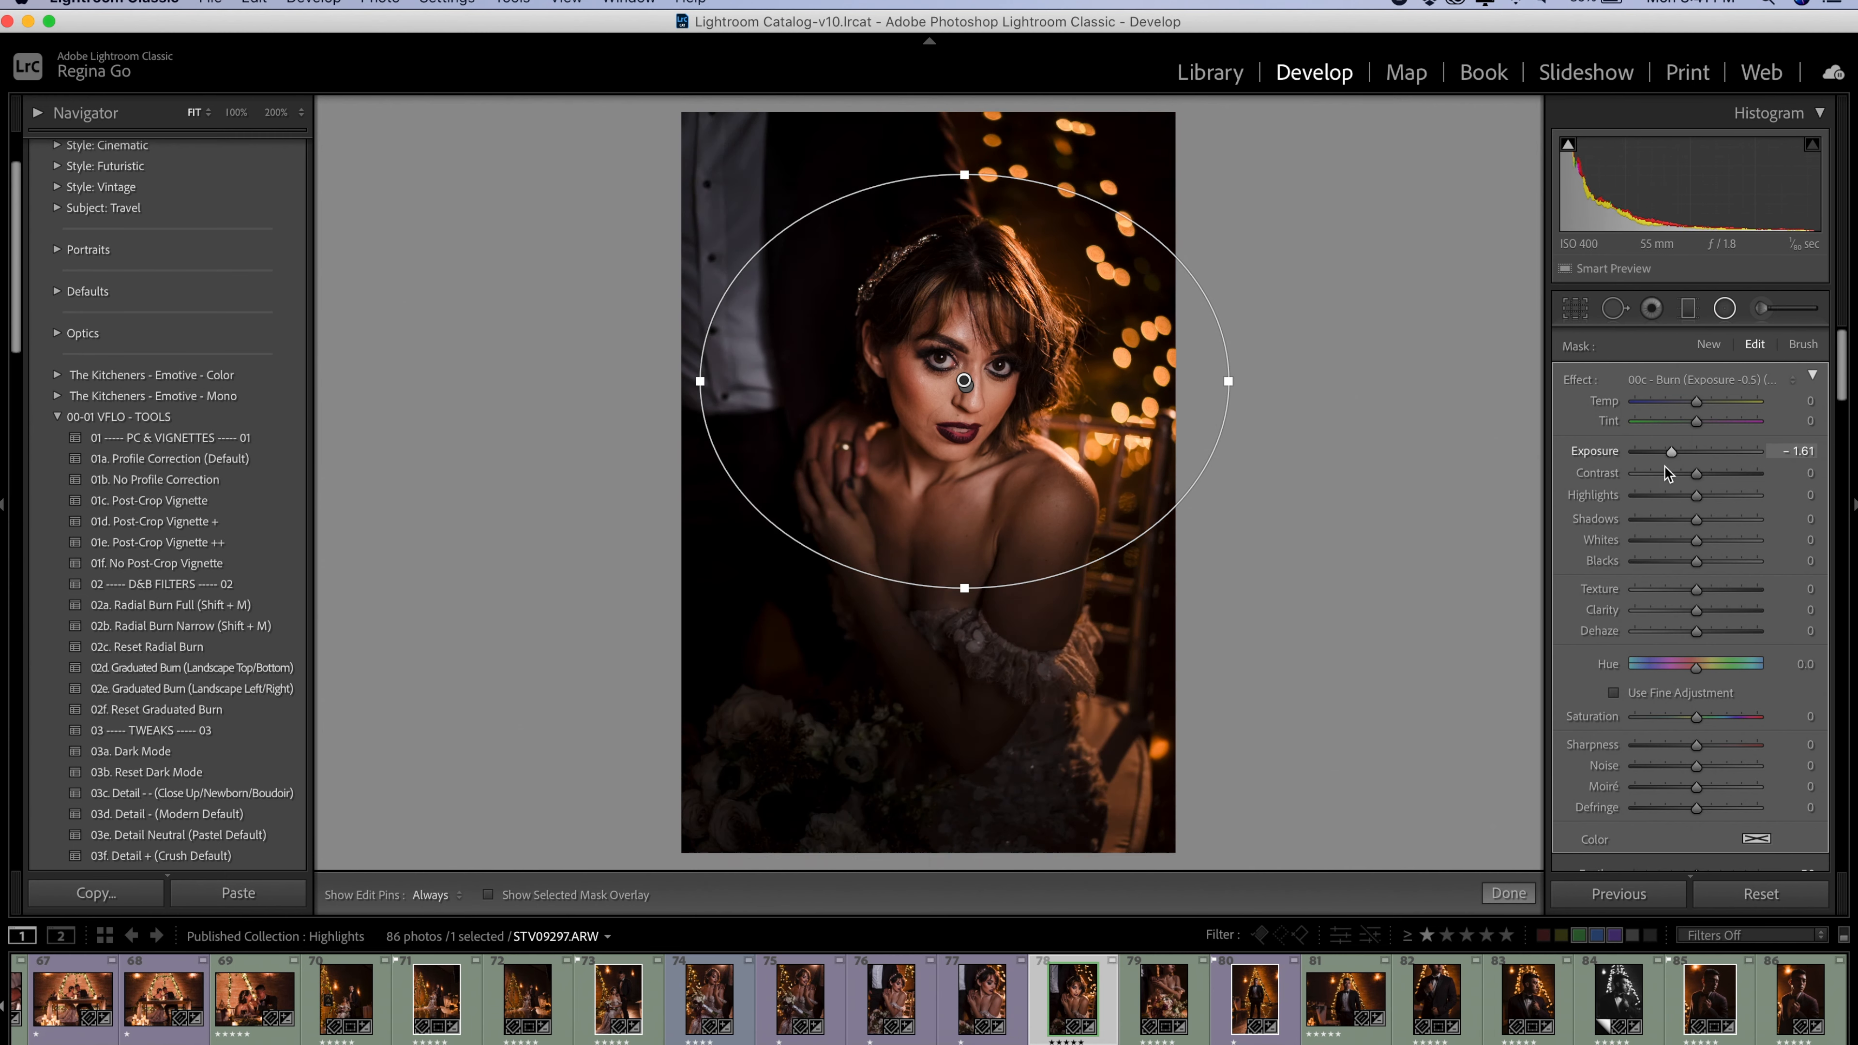
scroll(1689, 505, down, 10)
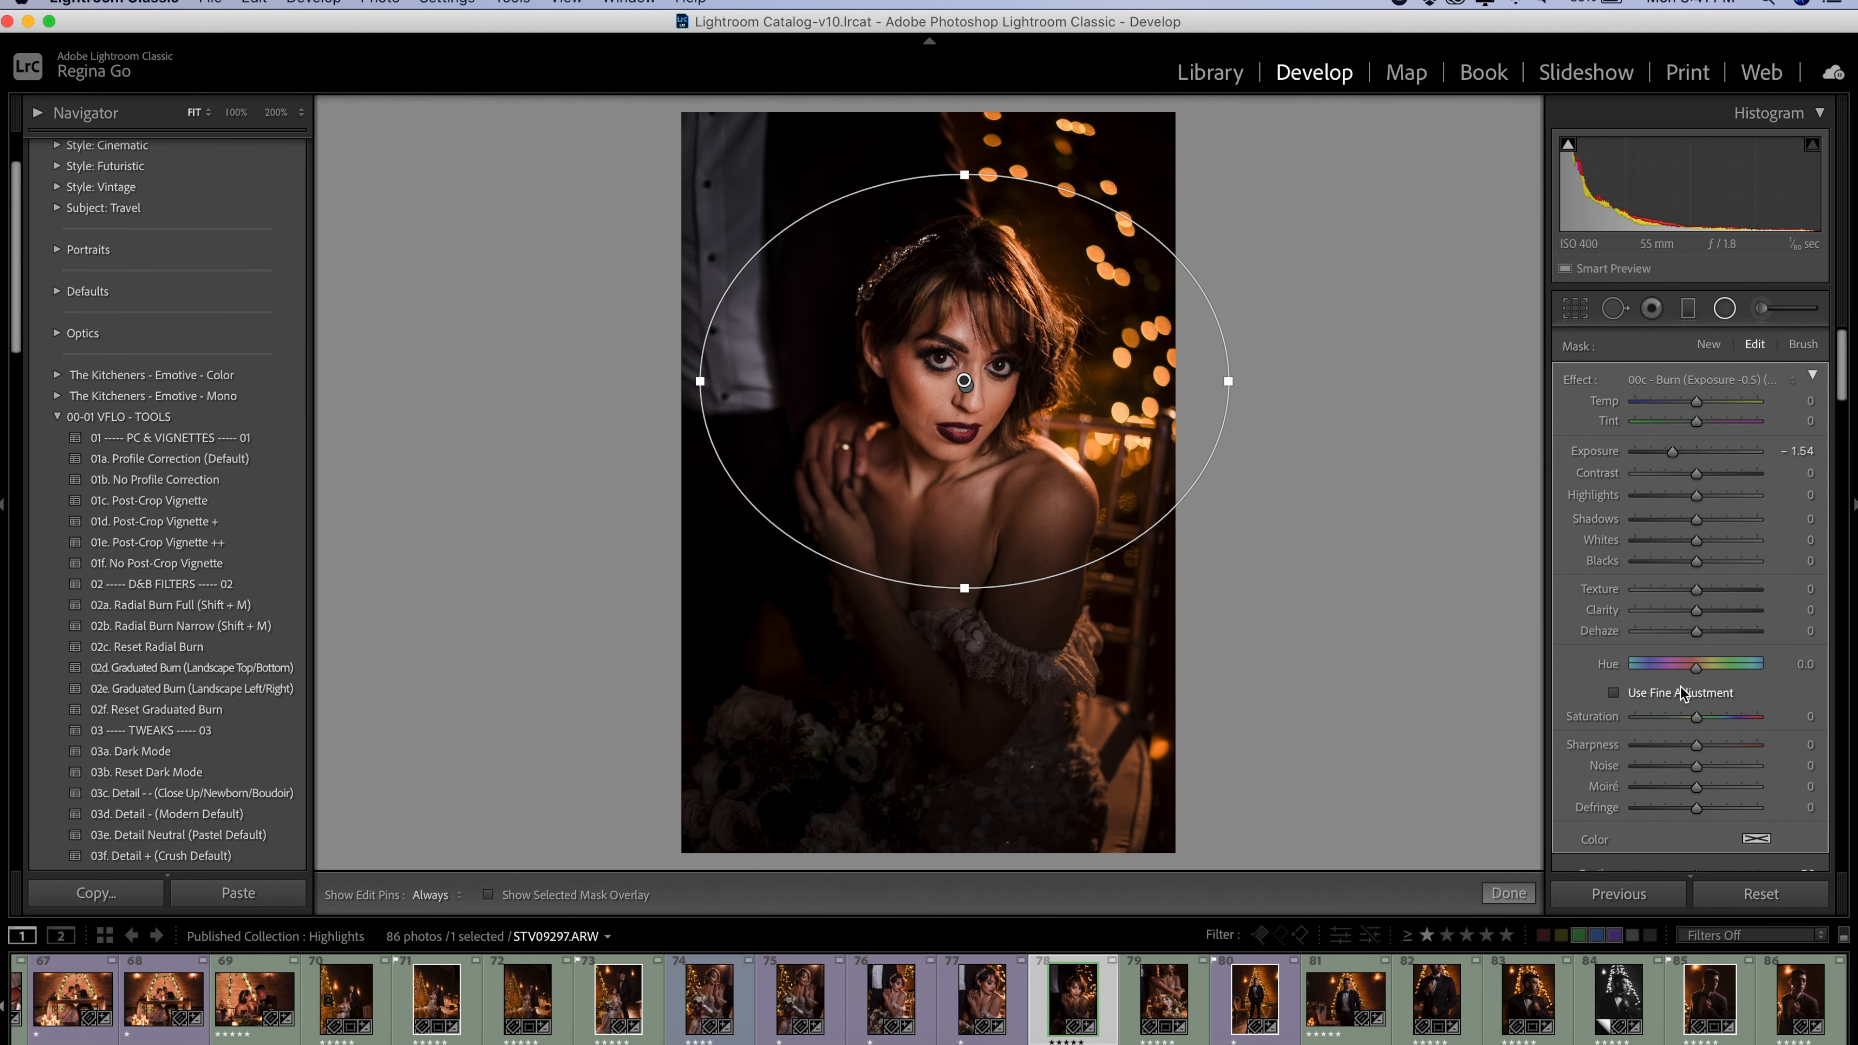
mouse_move(1692, 605)
mouse_down()
mouse_move(1609, 613)
mouse_move(1662, 600)
mouse_up()
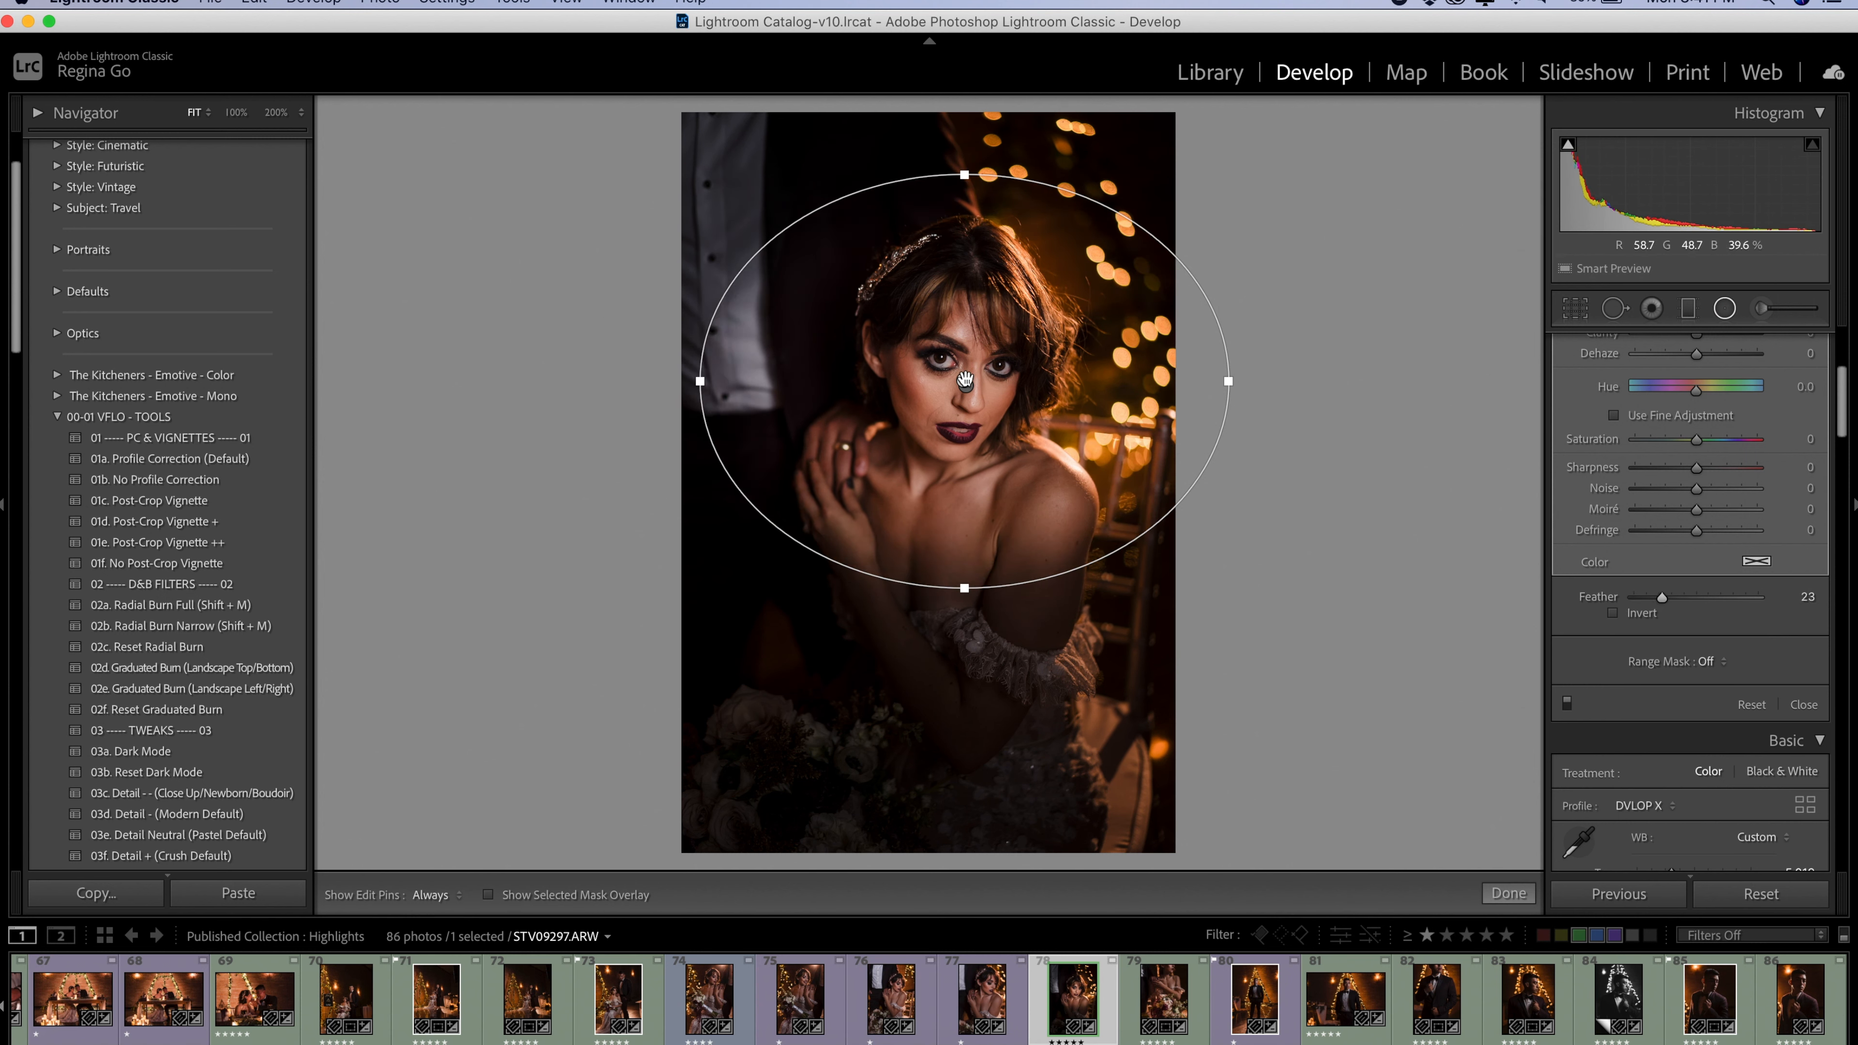
key(Delete)
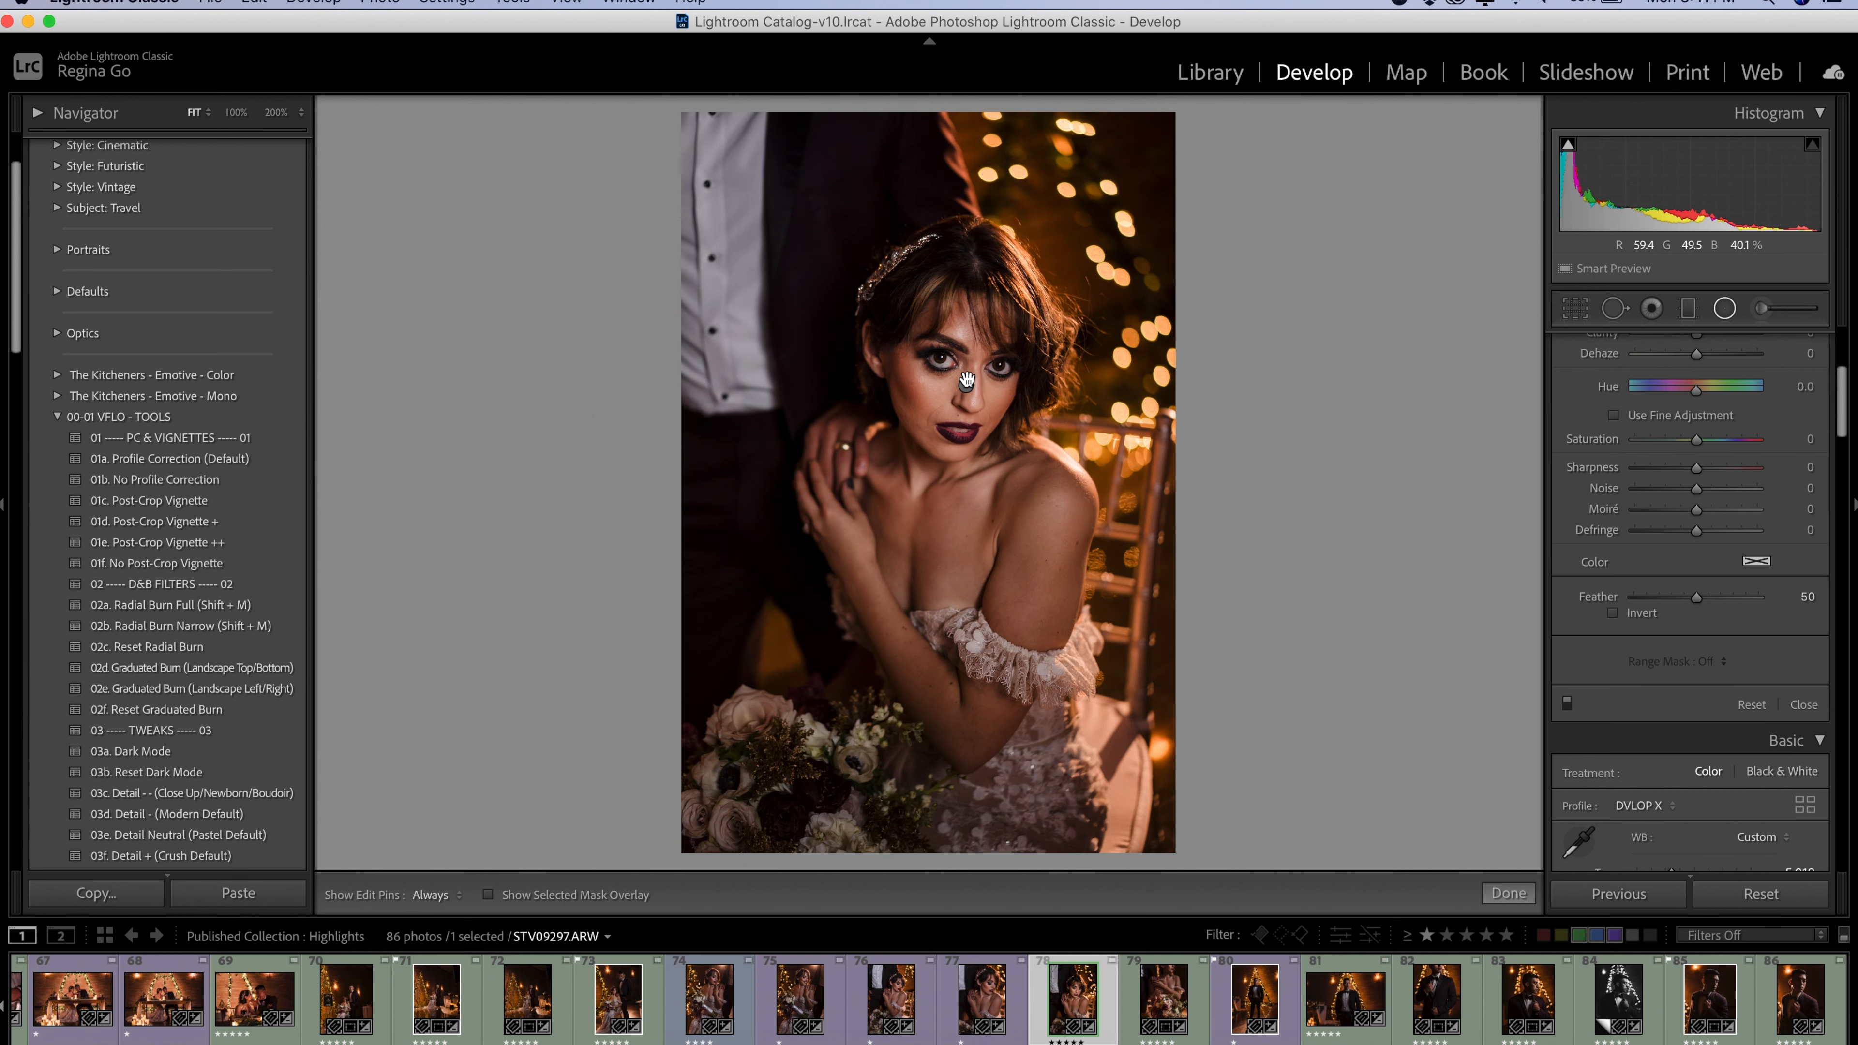
Widen the preset's radial burn slightly and stretch it vertically around the bride's head and torso, and finish editing the filter
click(967, 383)
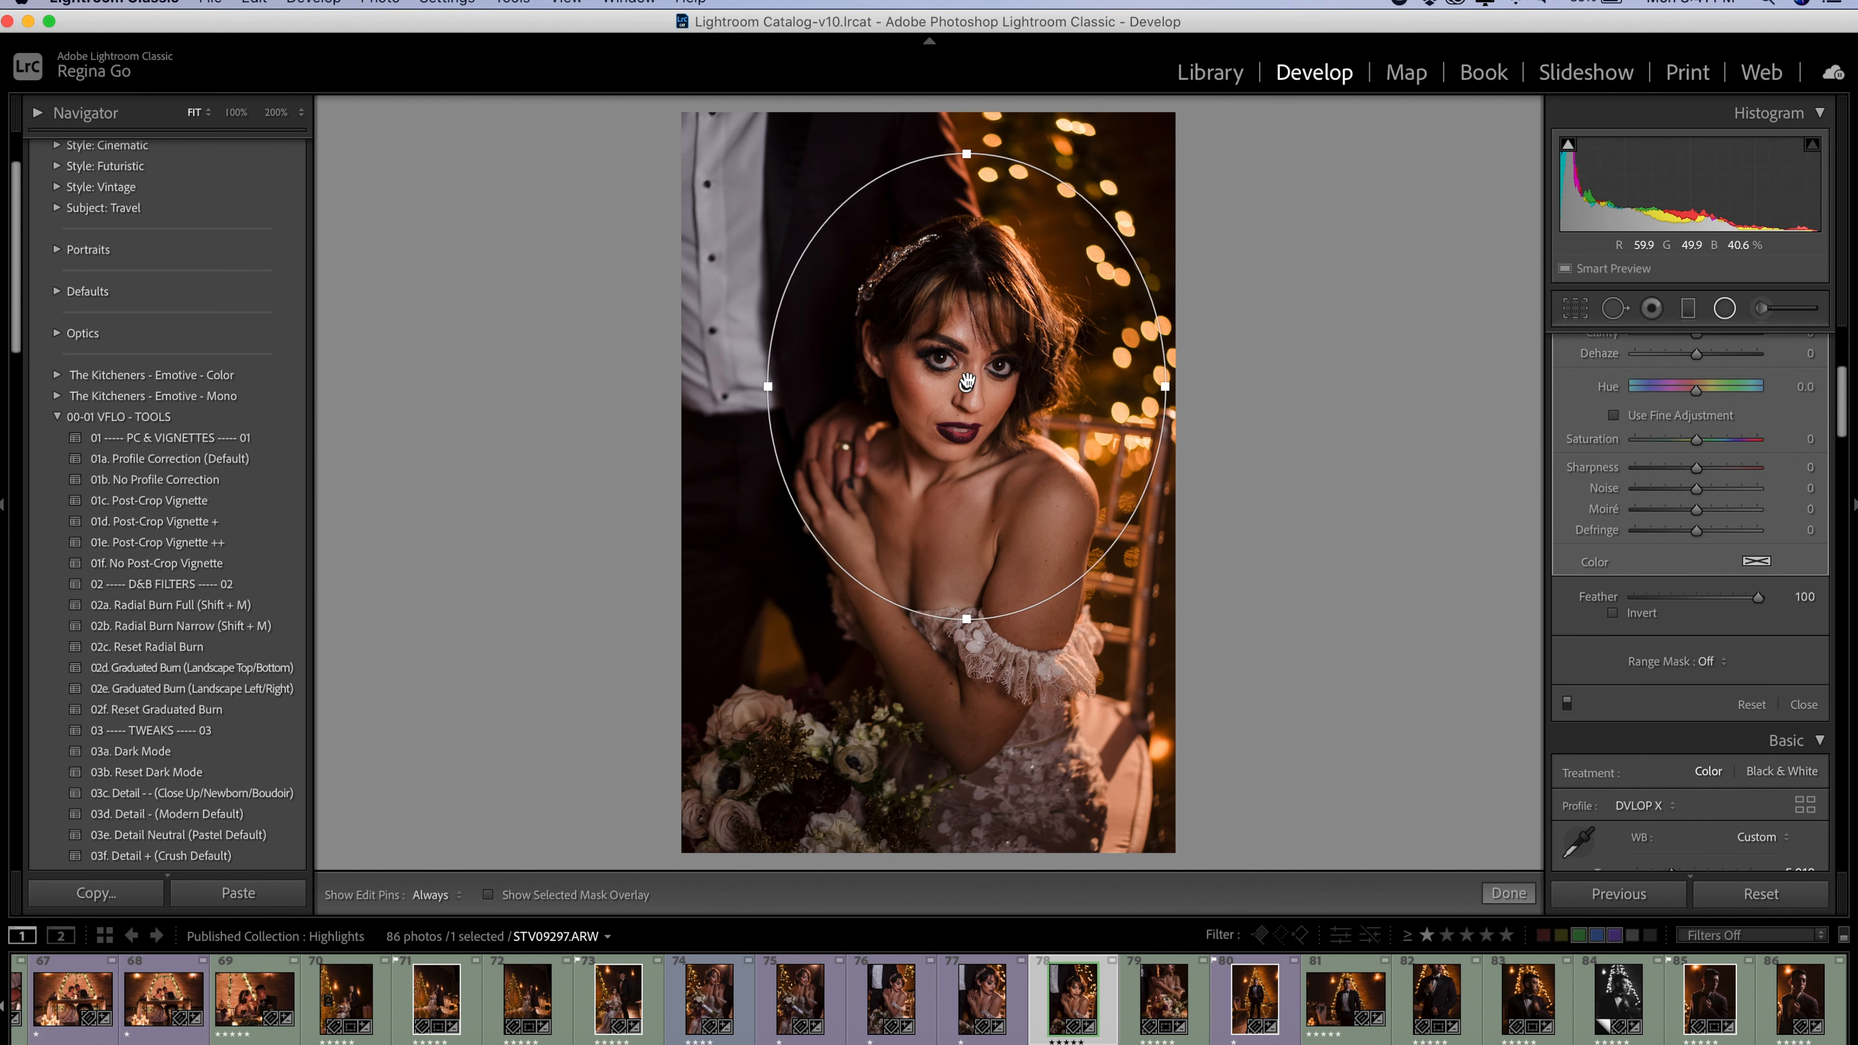
drag(768, 387, 747, 387)
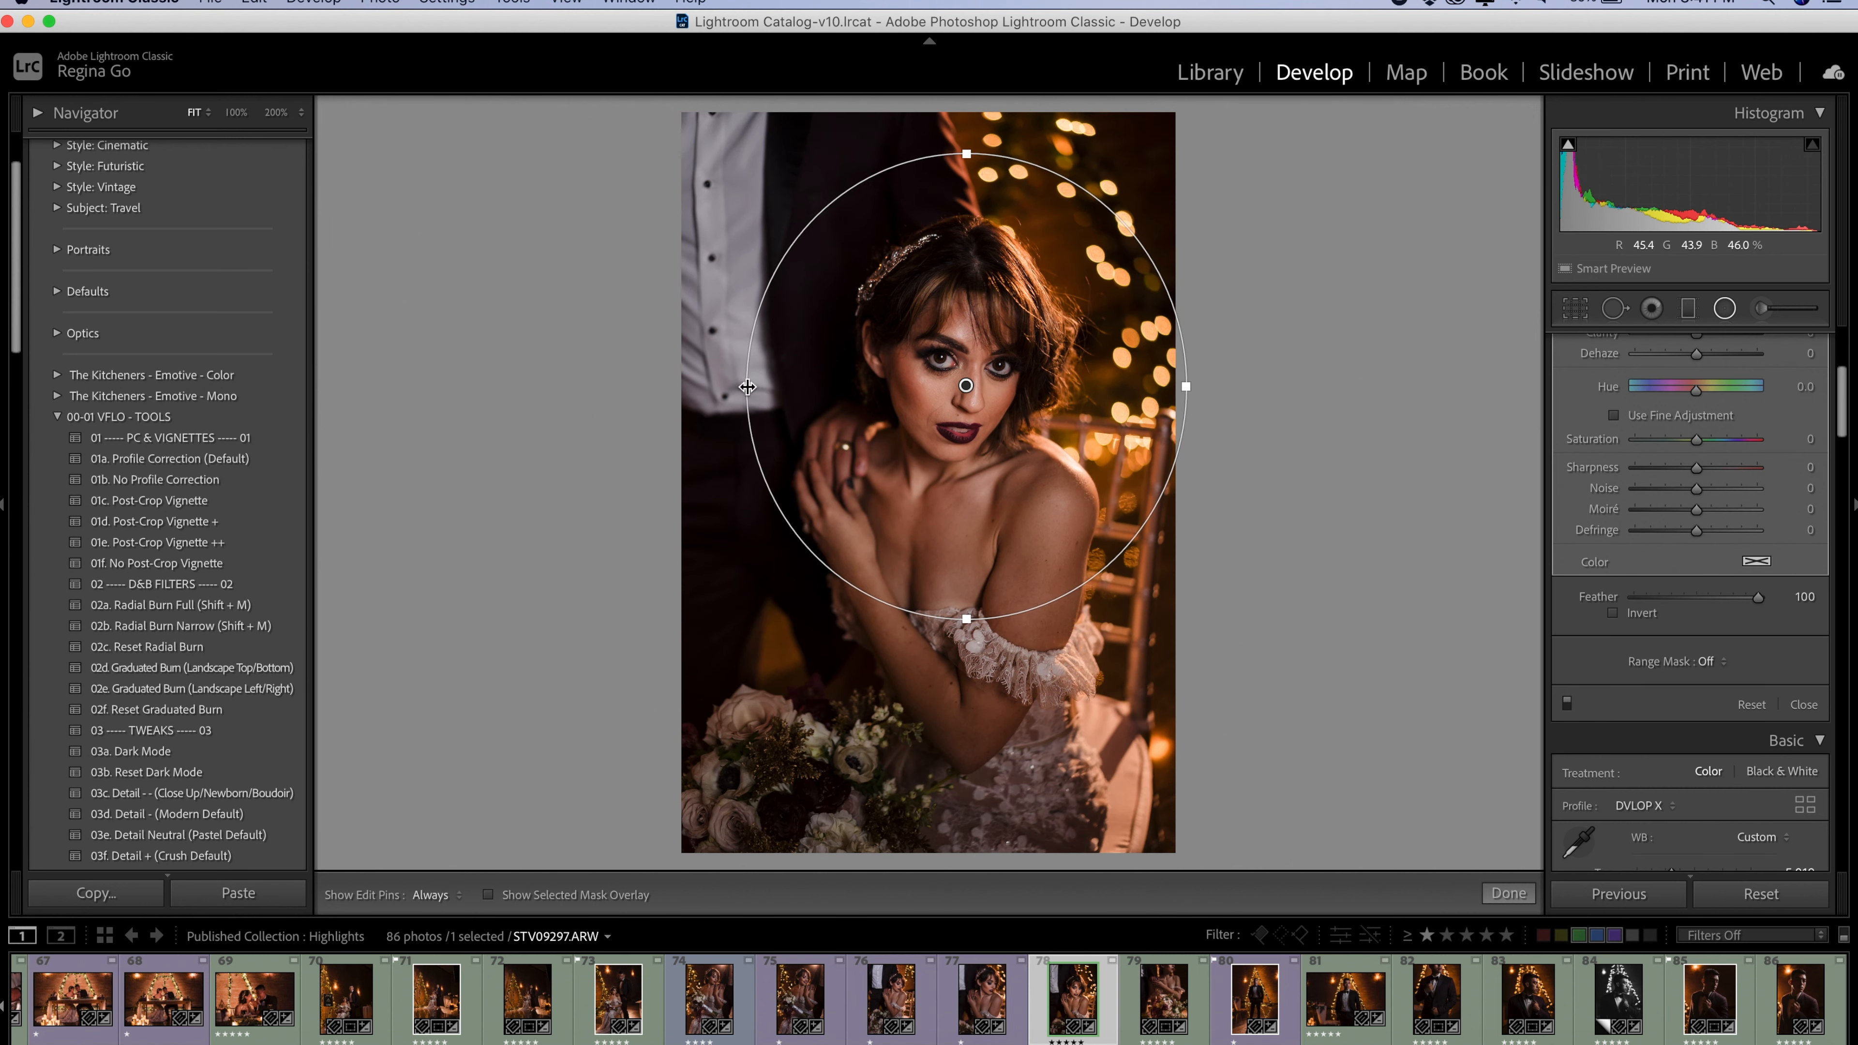
drag(967, 619, 966, 709)
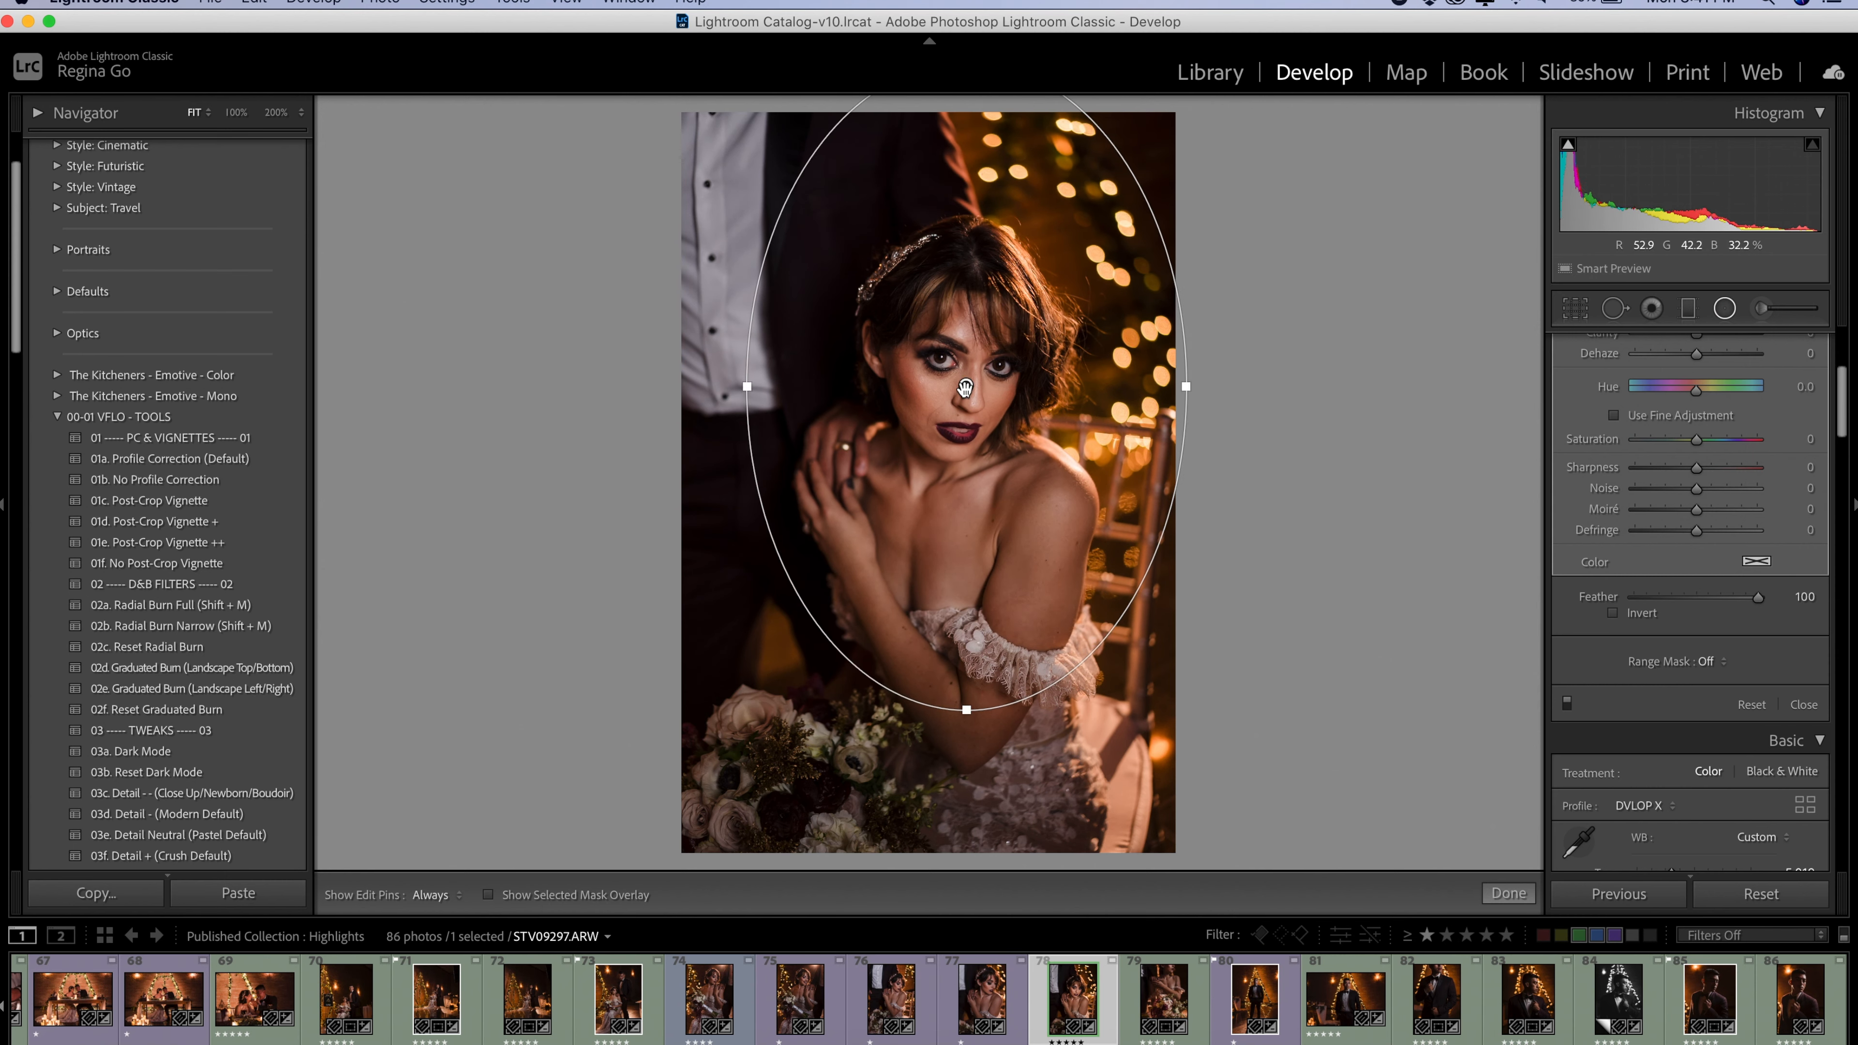
mouse_move(966, 388)
mouse_down()
mouse_move(945, 395)
mouse_move(985, 392)
mouse_move(959, 401)
mouse_up()
drag(958, 403, 958, 403)
mouse_move(968, 387)
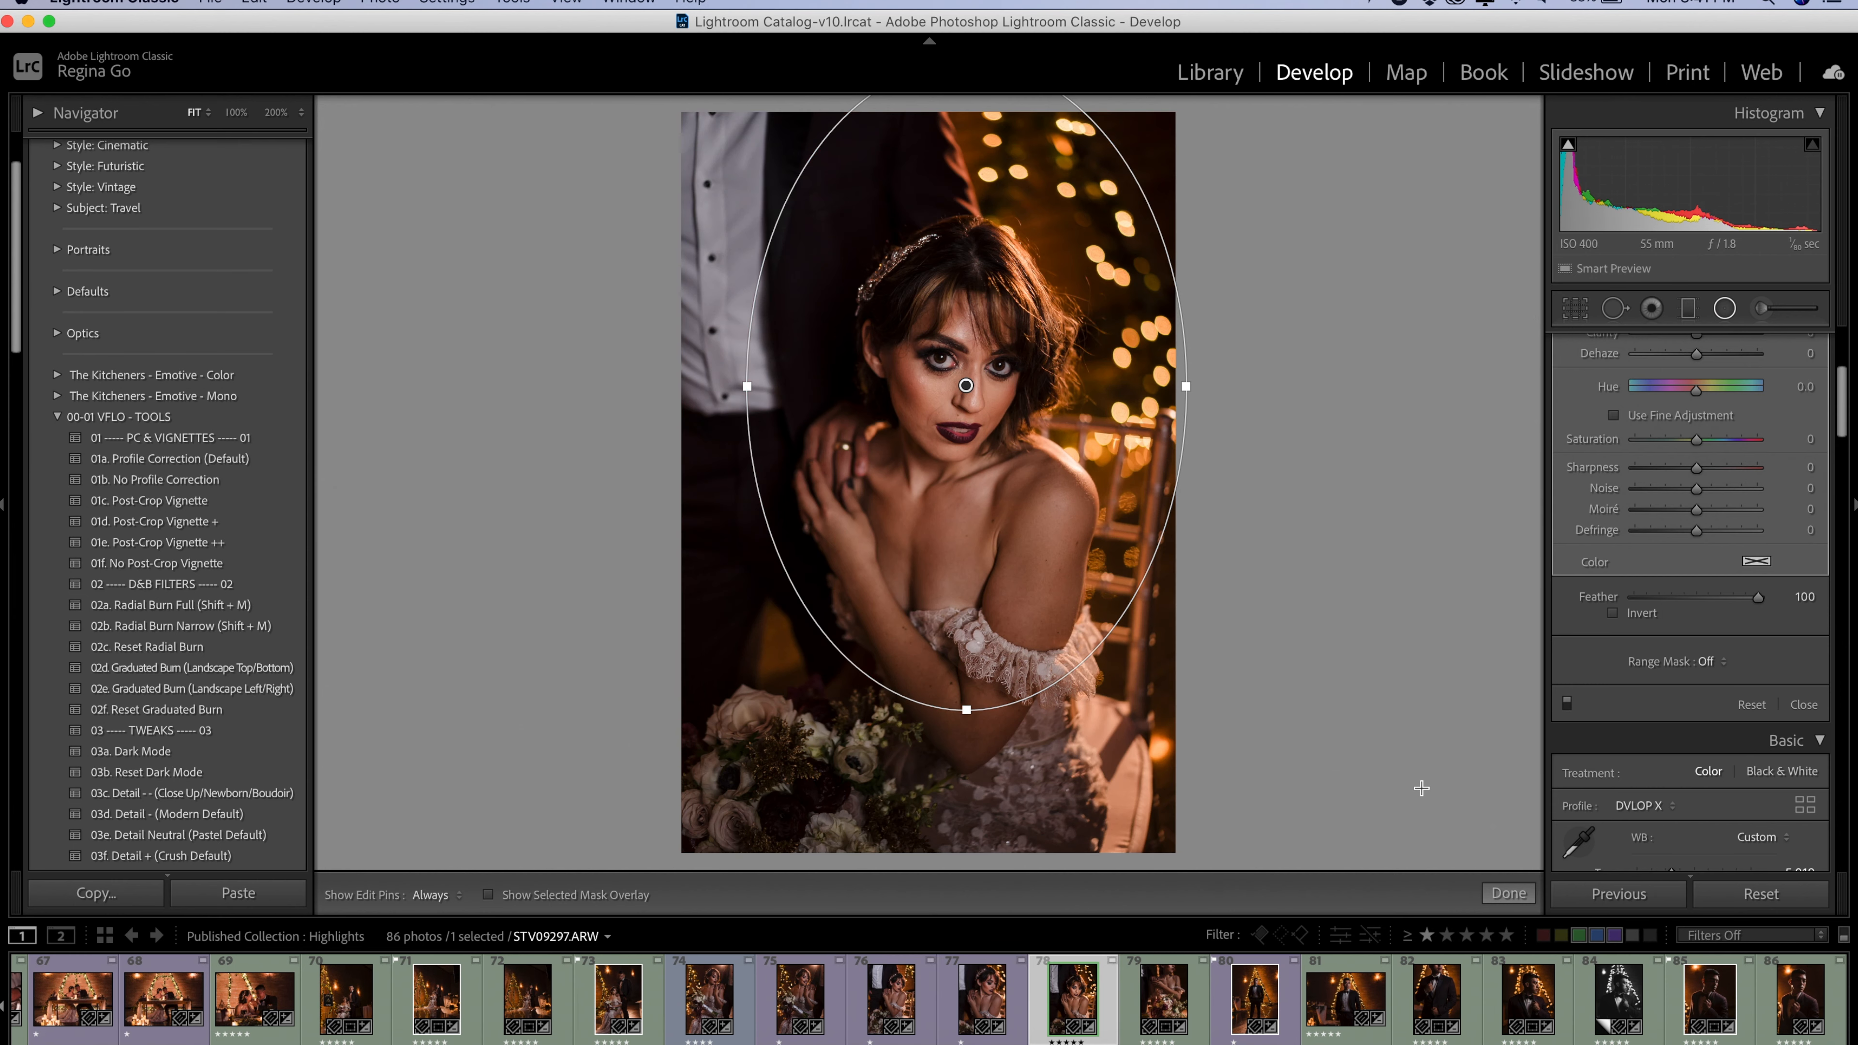
click(1507, 894)
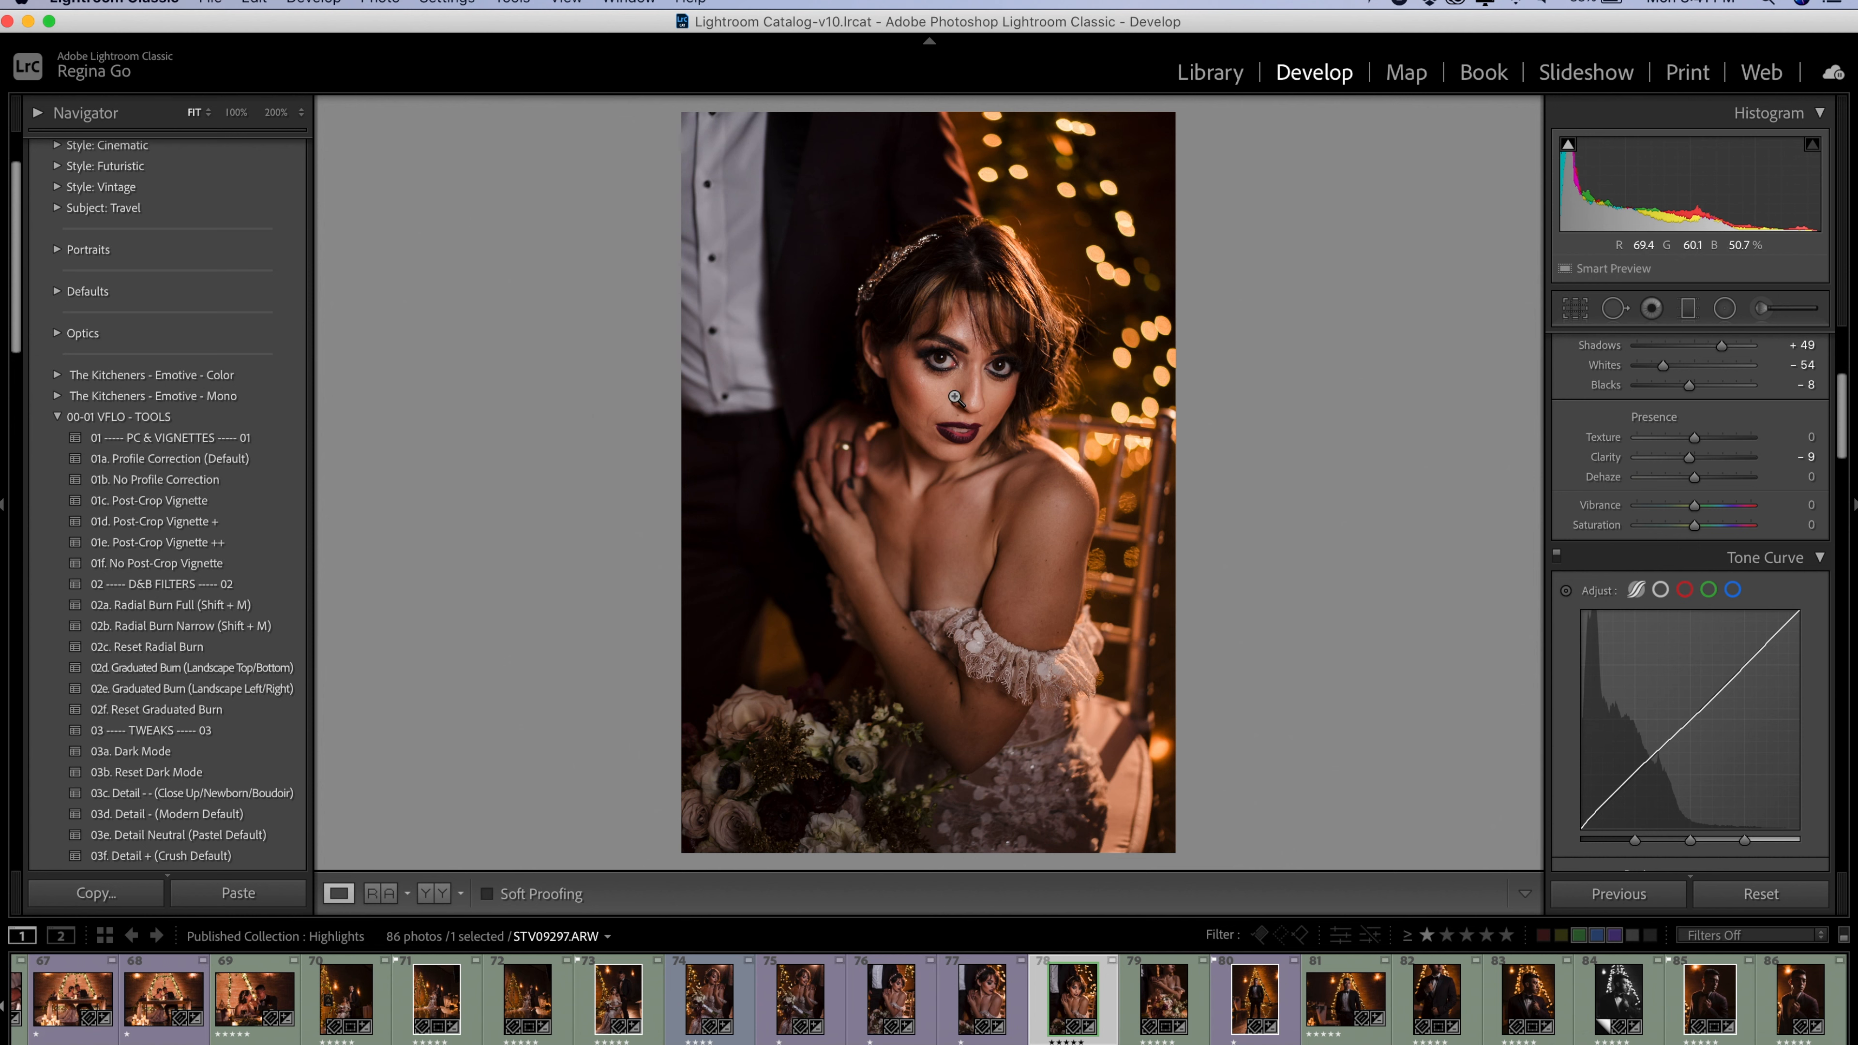
Set up the Adjustment Brush with the 30a - Eyes: Whiten effect for the bride's eyes at 200% magnification
click(1092, 290)
drag(1091, 286, 1015, 198)
click(1187, 614)
click(969, 357)
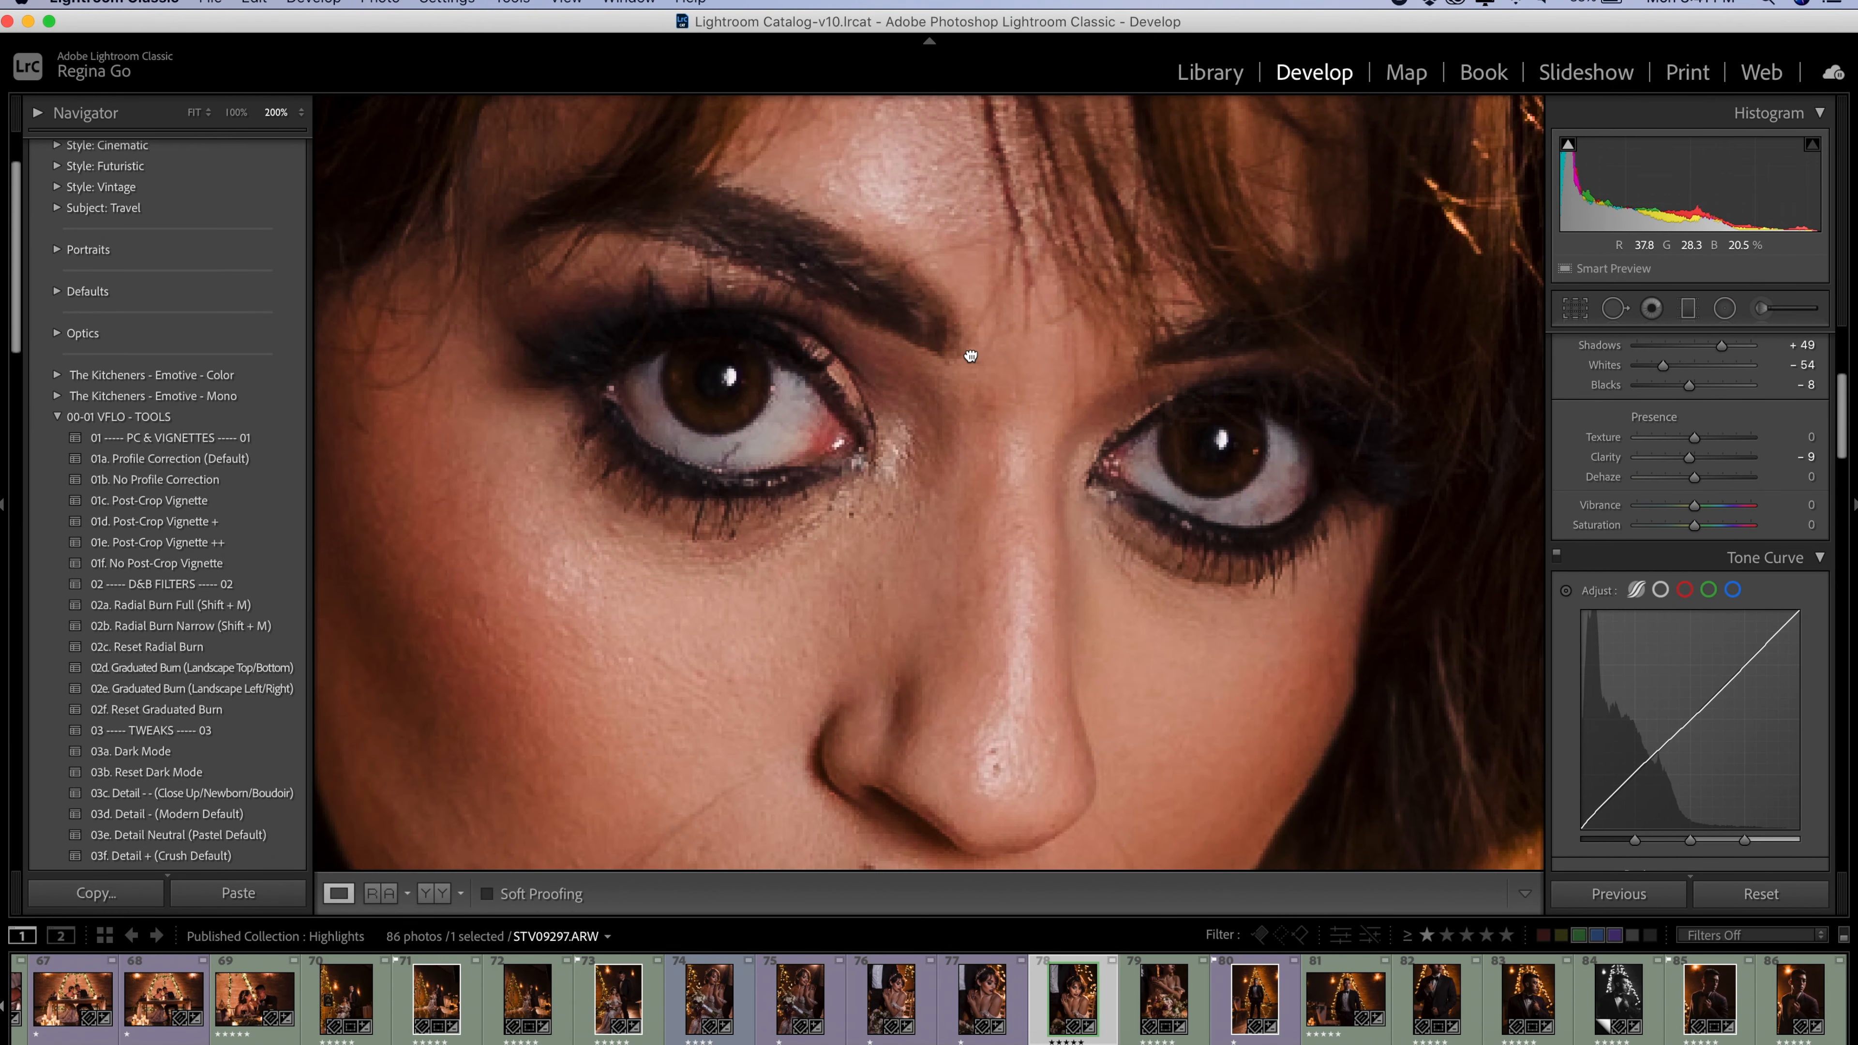
drag(966, 357, 967, 386)
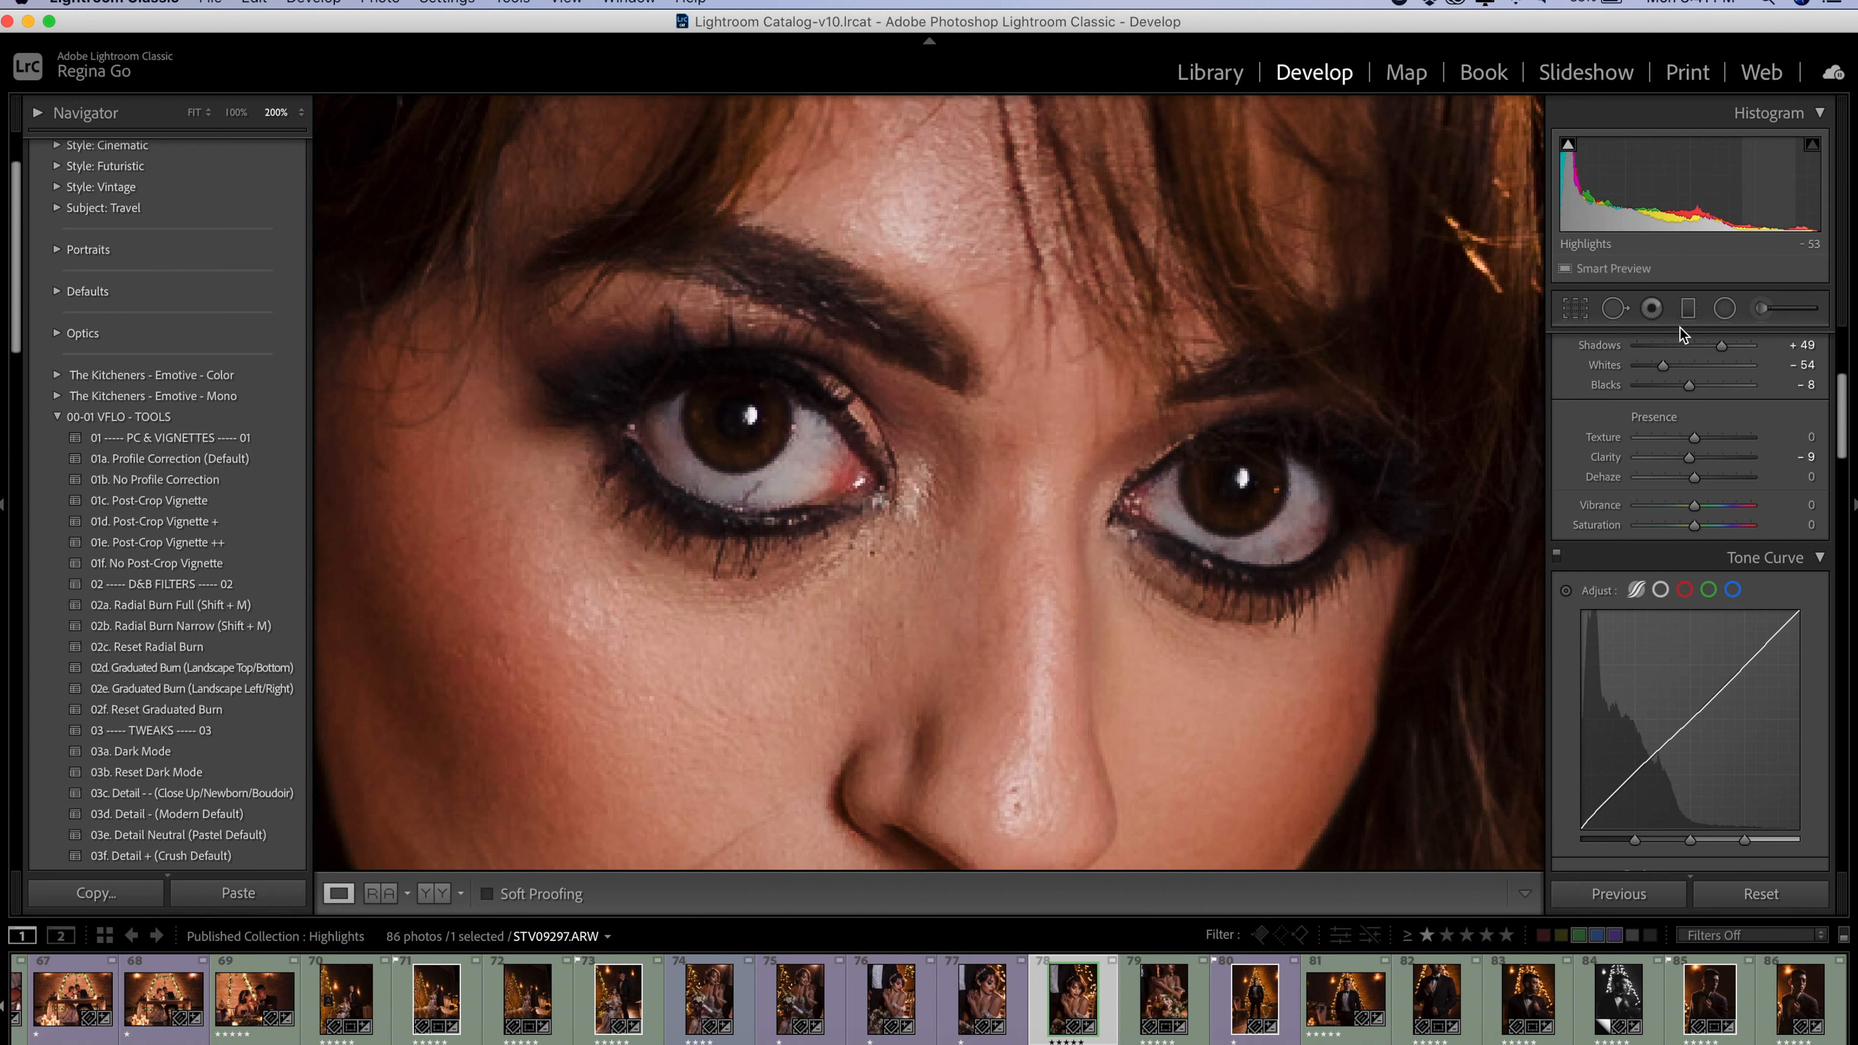
click(1758, 311)
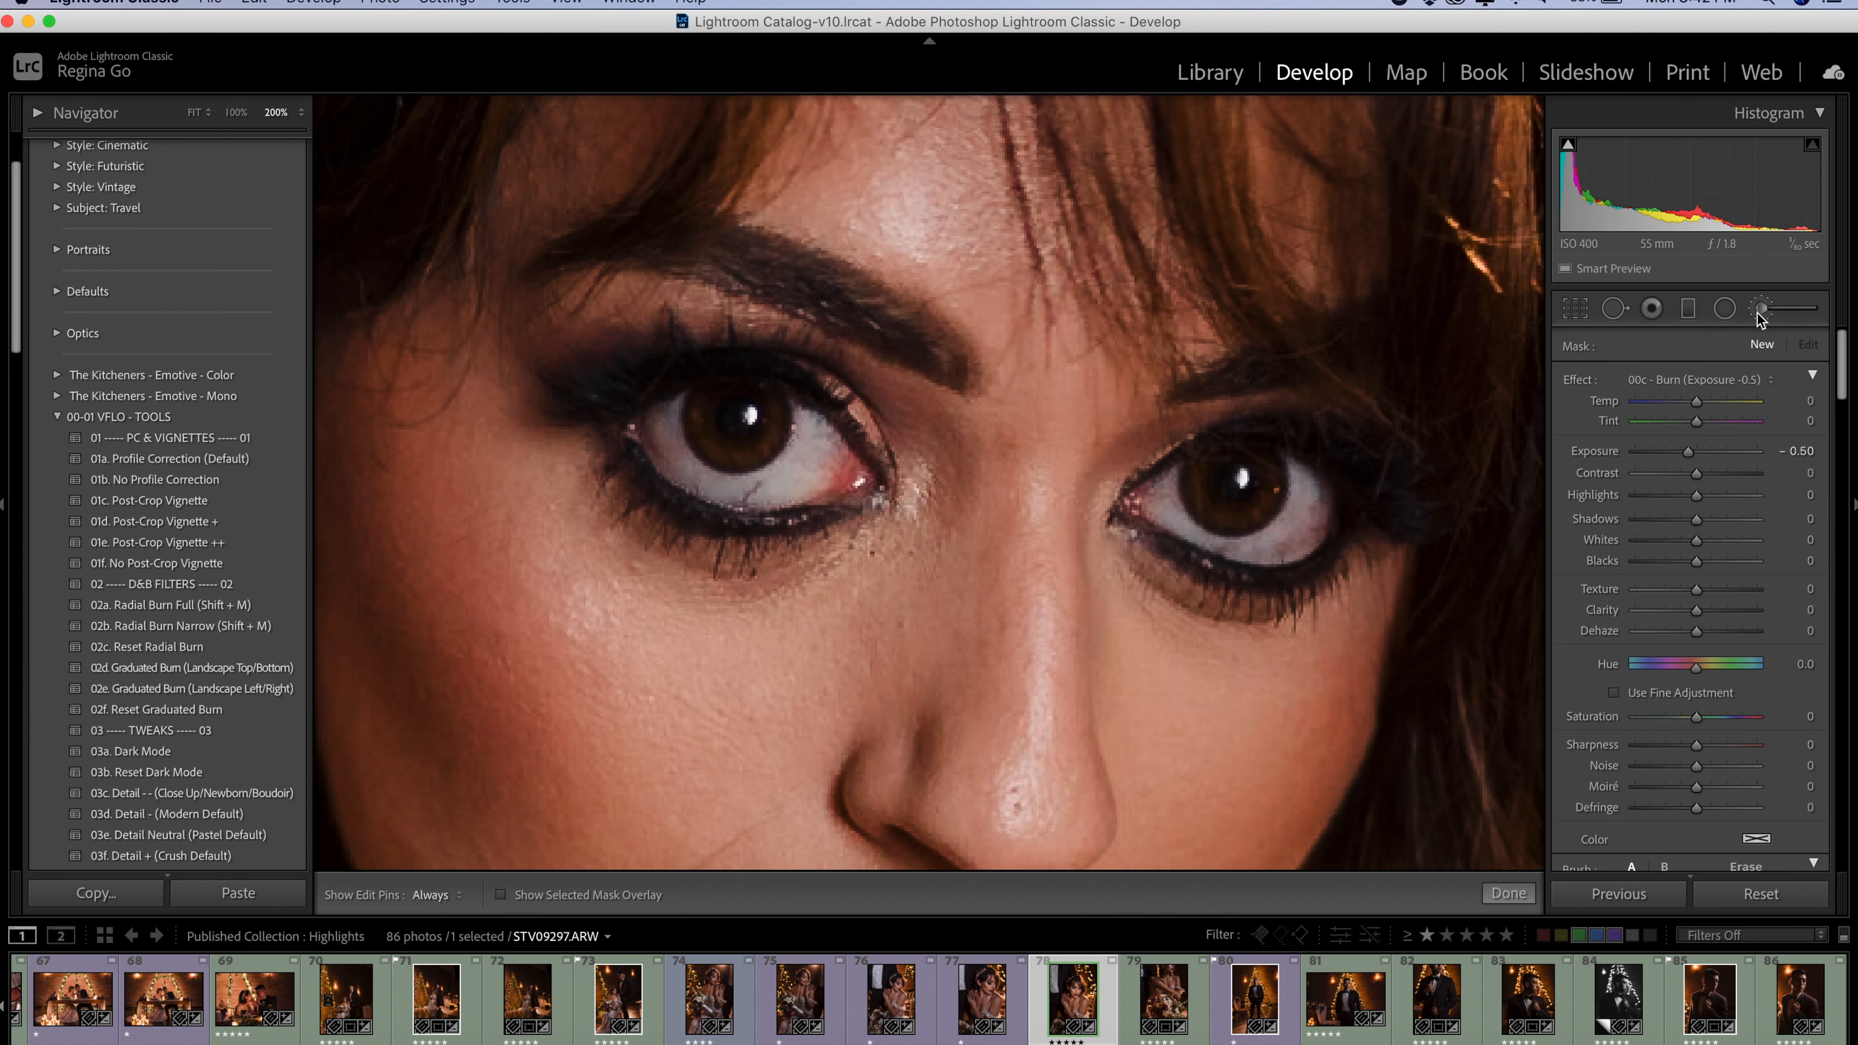
click(1691, 387)
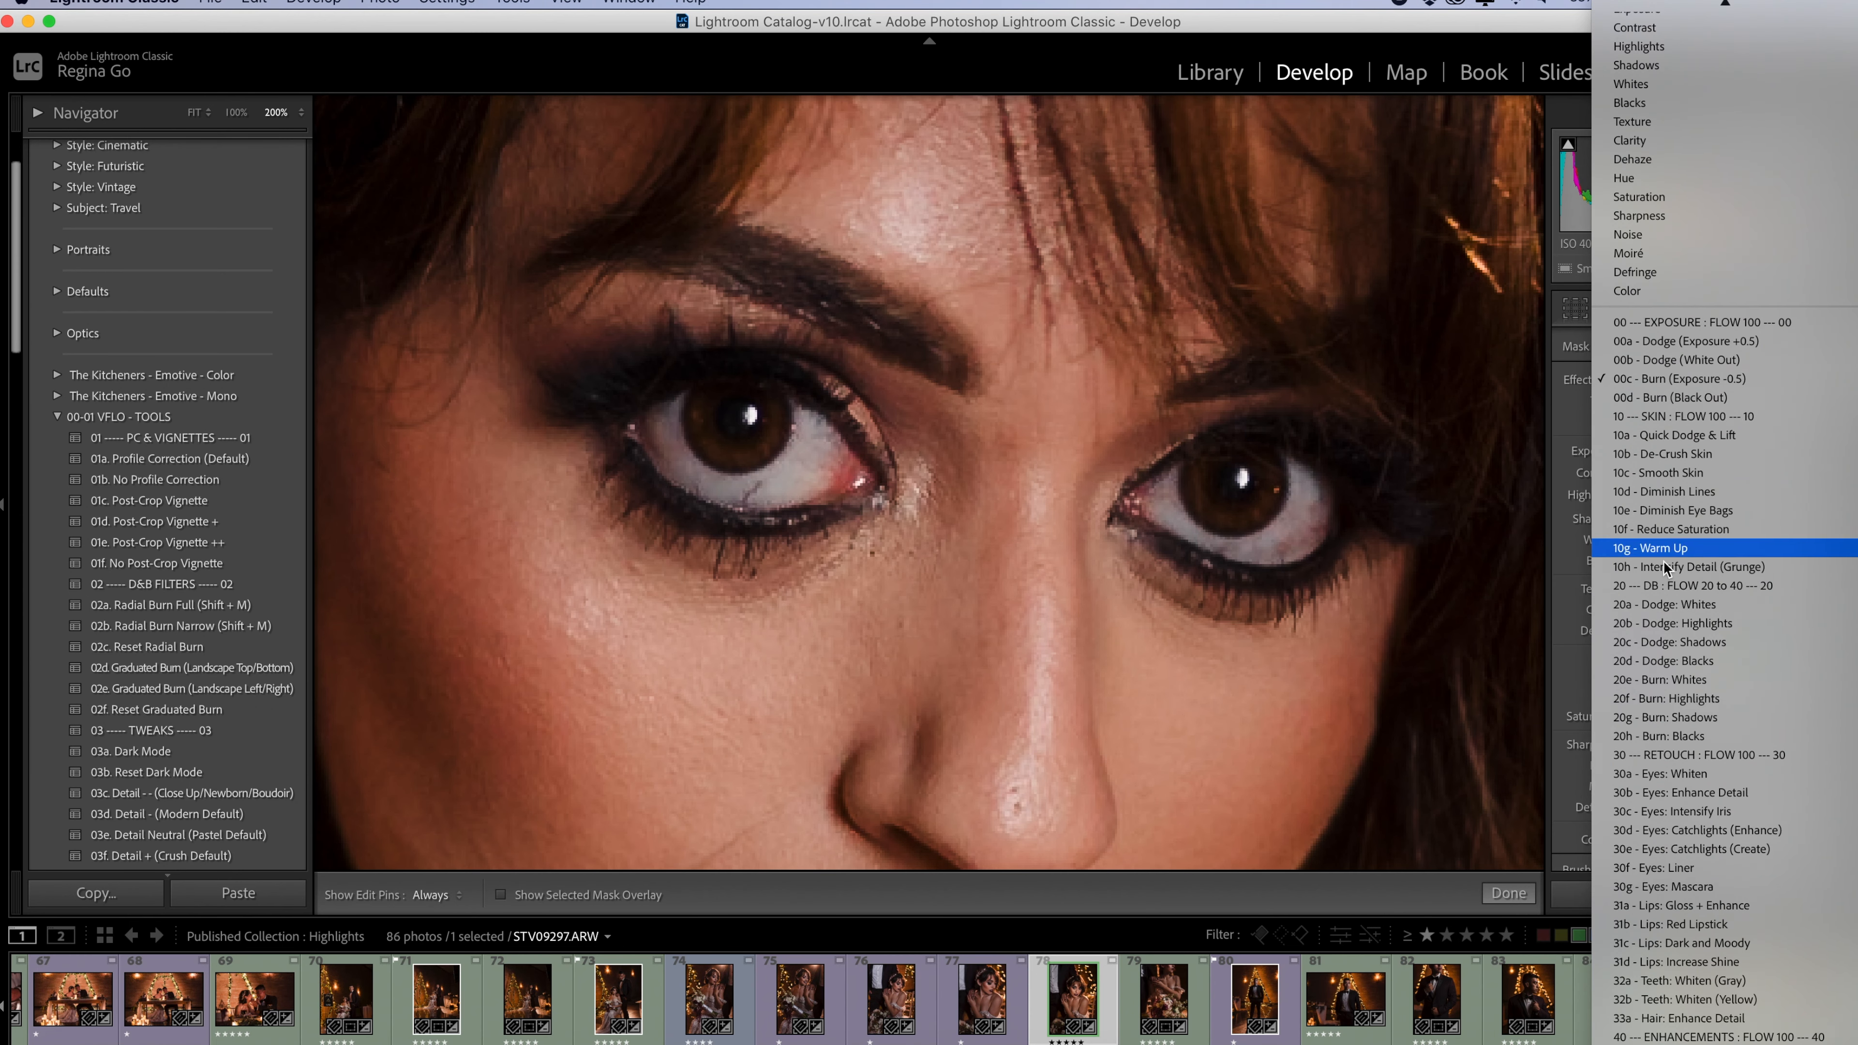
scroll(1673, 615, down, 3)
scroll(1674, 629, down, 3)
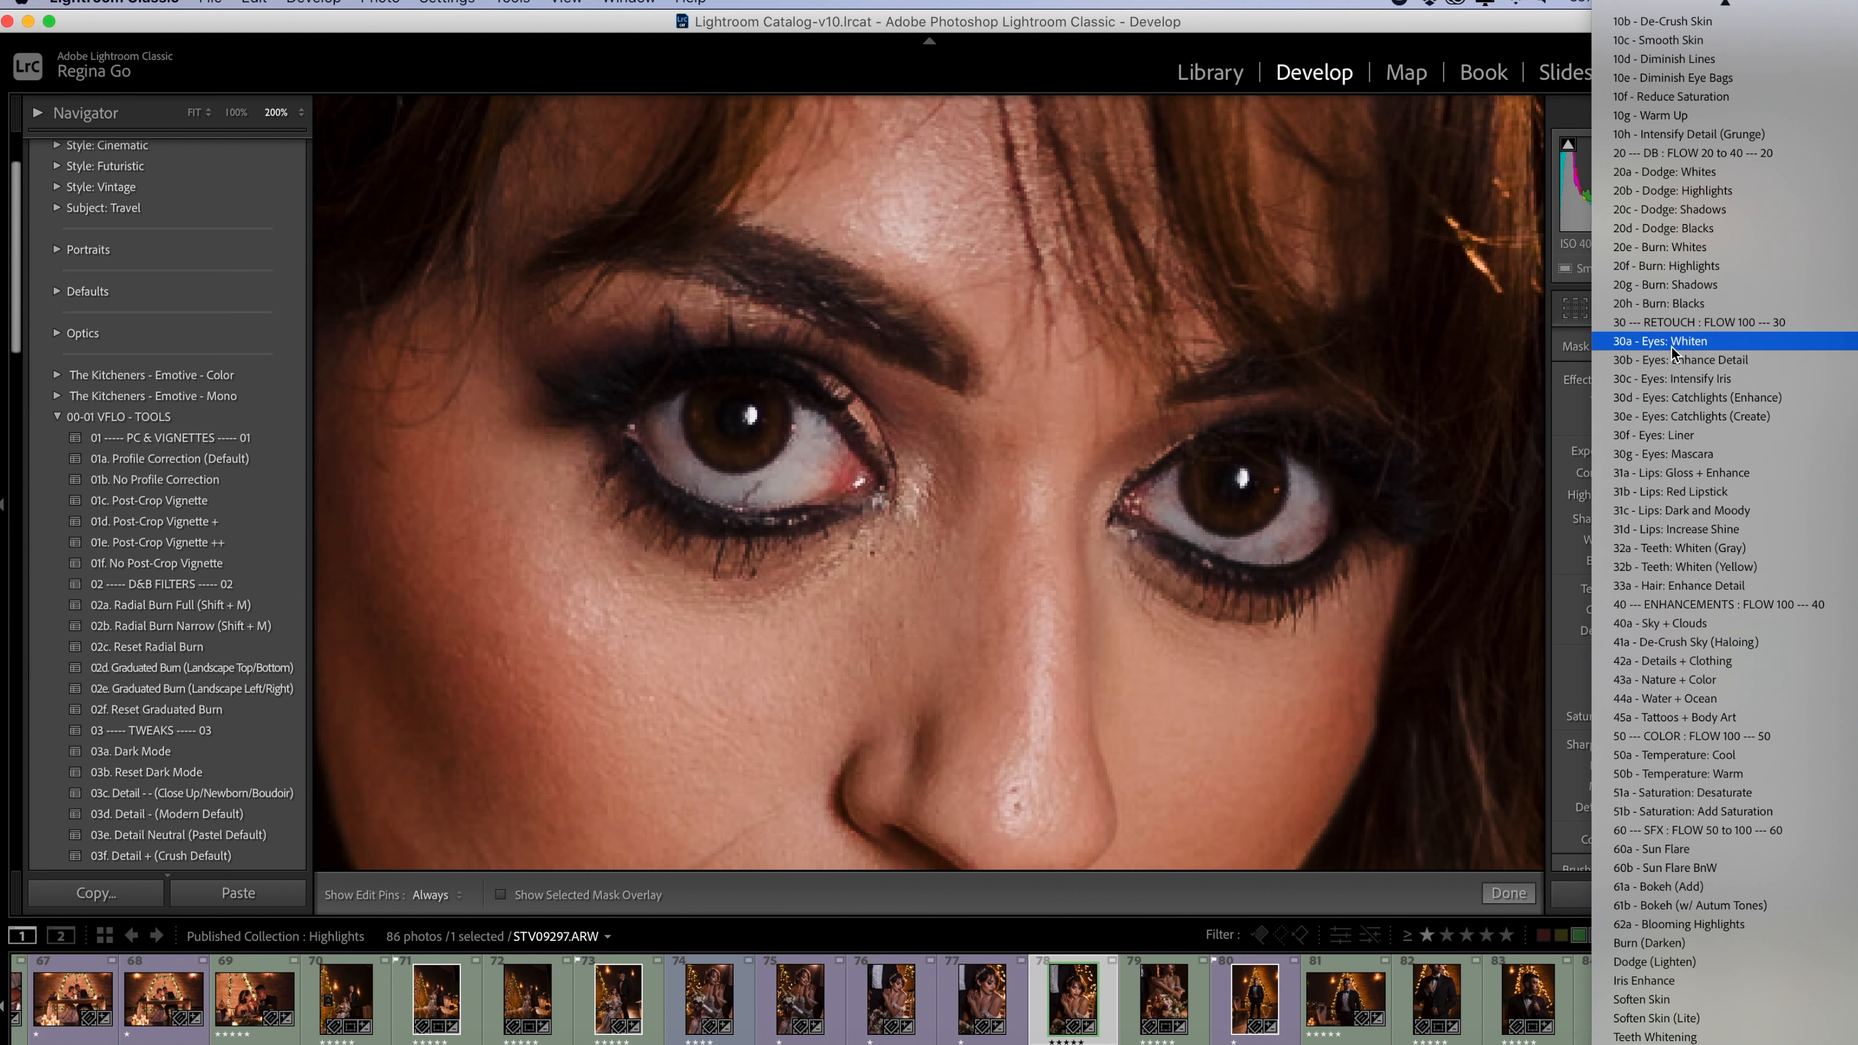
click(1656, 342)
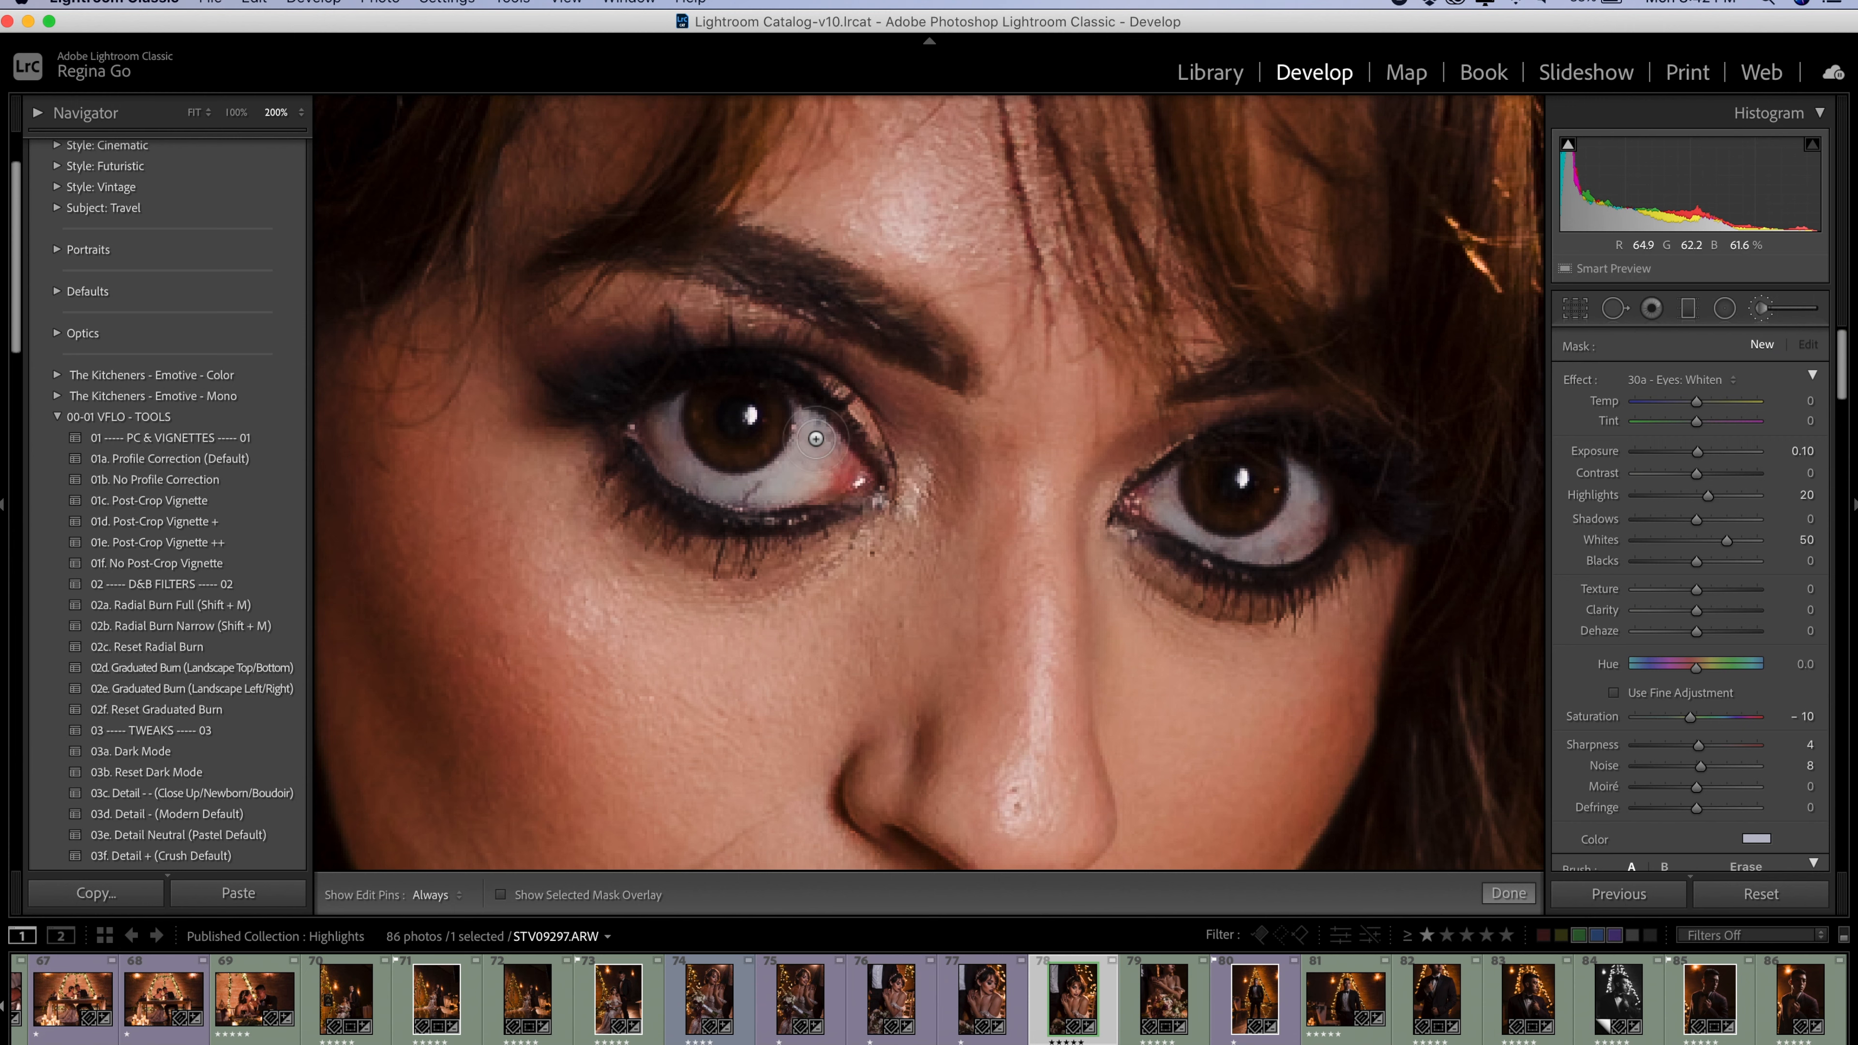
Brush the whitening effect over the whites of both eyes and check the painted area with the mask overlay
mouse_move(816, 438)
mouse_down()
mouse_move(792, 488)
mouse_move(819, 457)
mouse_move(814, 426)
mouse_move(817, 455)
mouse_move(754, 488)
mouse_move(708, 485)
mouse_move(672, 409)
mouse_up()
key(h)
mouse_move(1314, 501)
mouse_down()
mouse_move(1276, 537)
mouse_move(1302, 549)
mouse_move(1328, 524)
mouse_move(1258, 547)
mouse_up()
key(h)
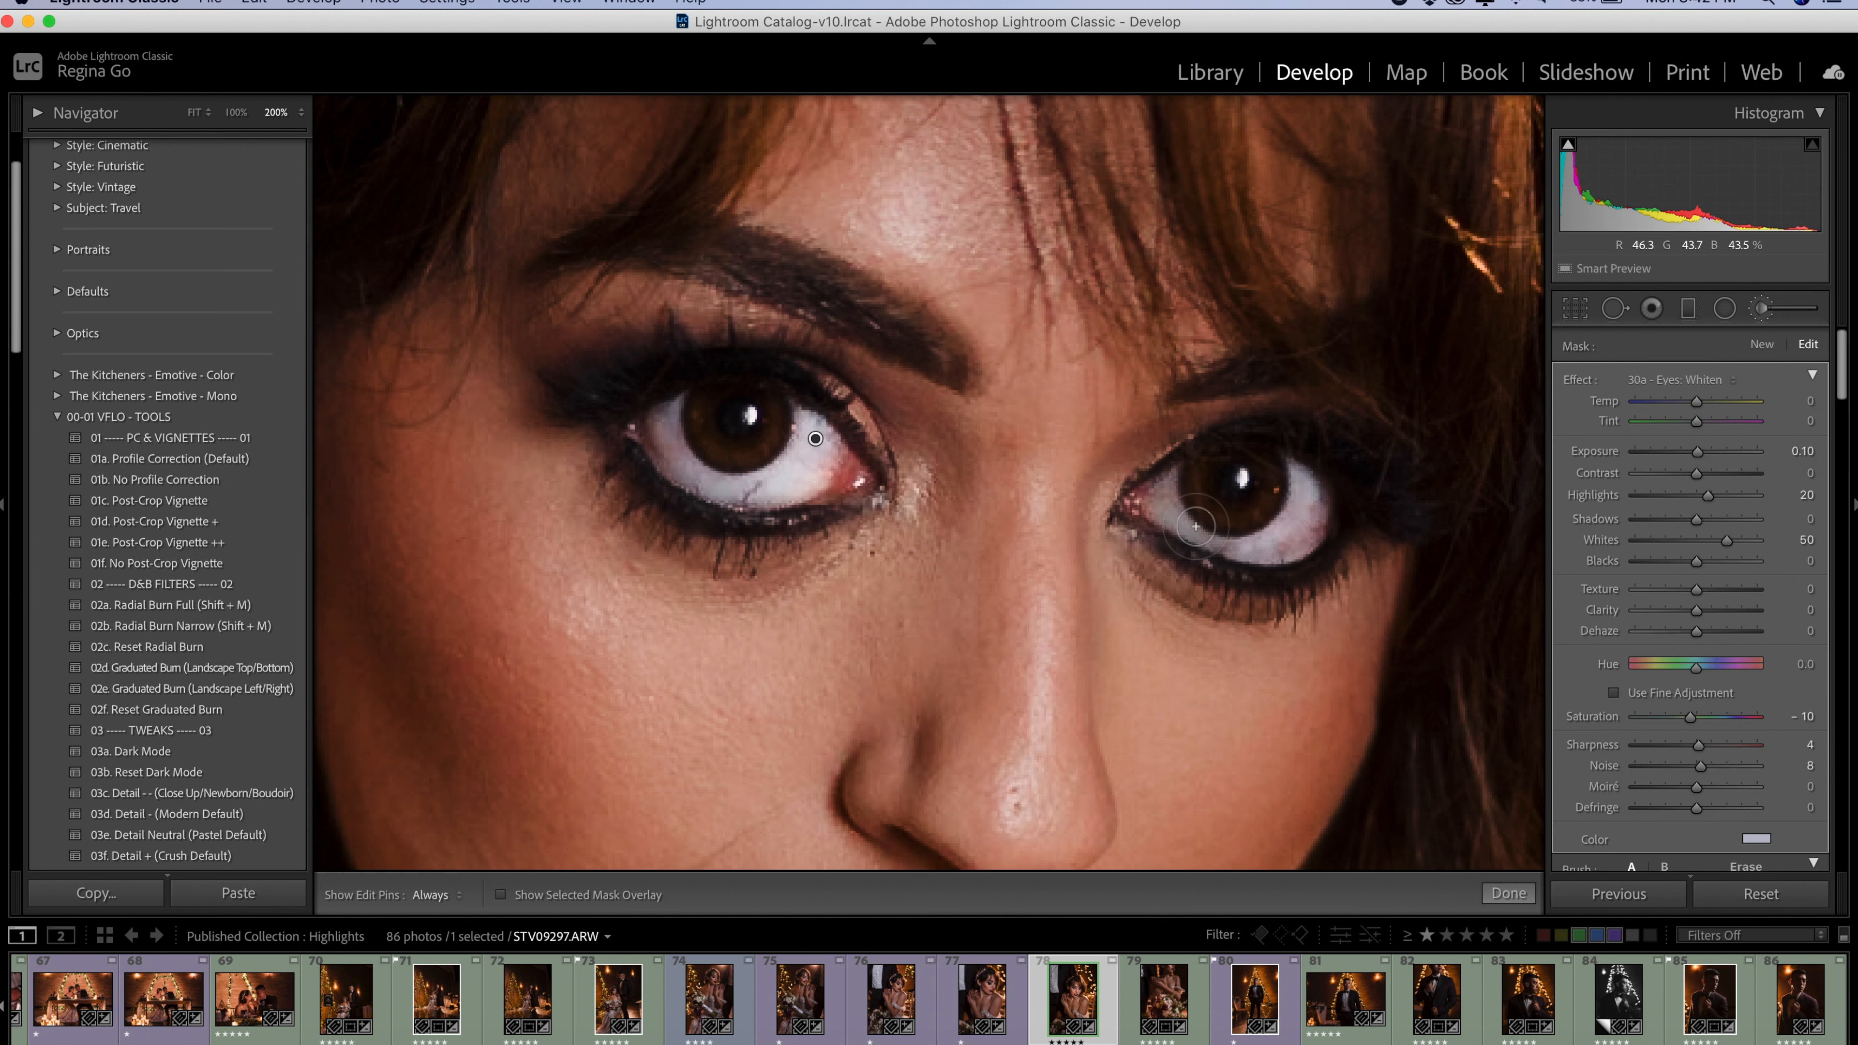
mouse_move(1163, 490)
mouse_down()
mouse_move(1262, 567)
mouse_move(1277, 543)
mouse_up()
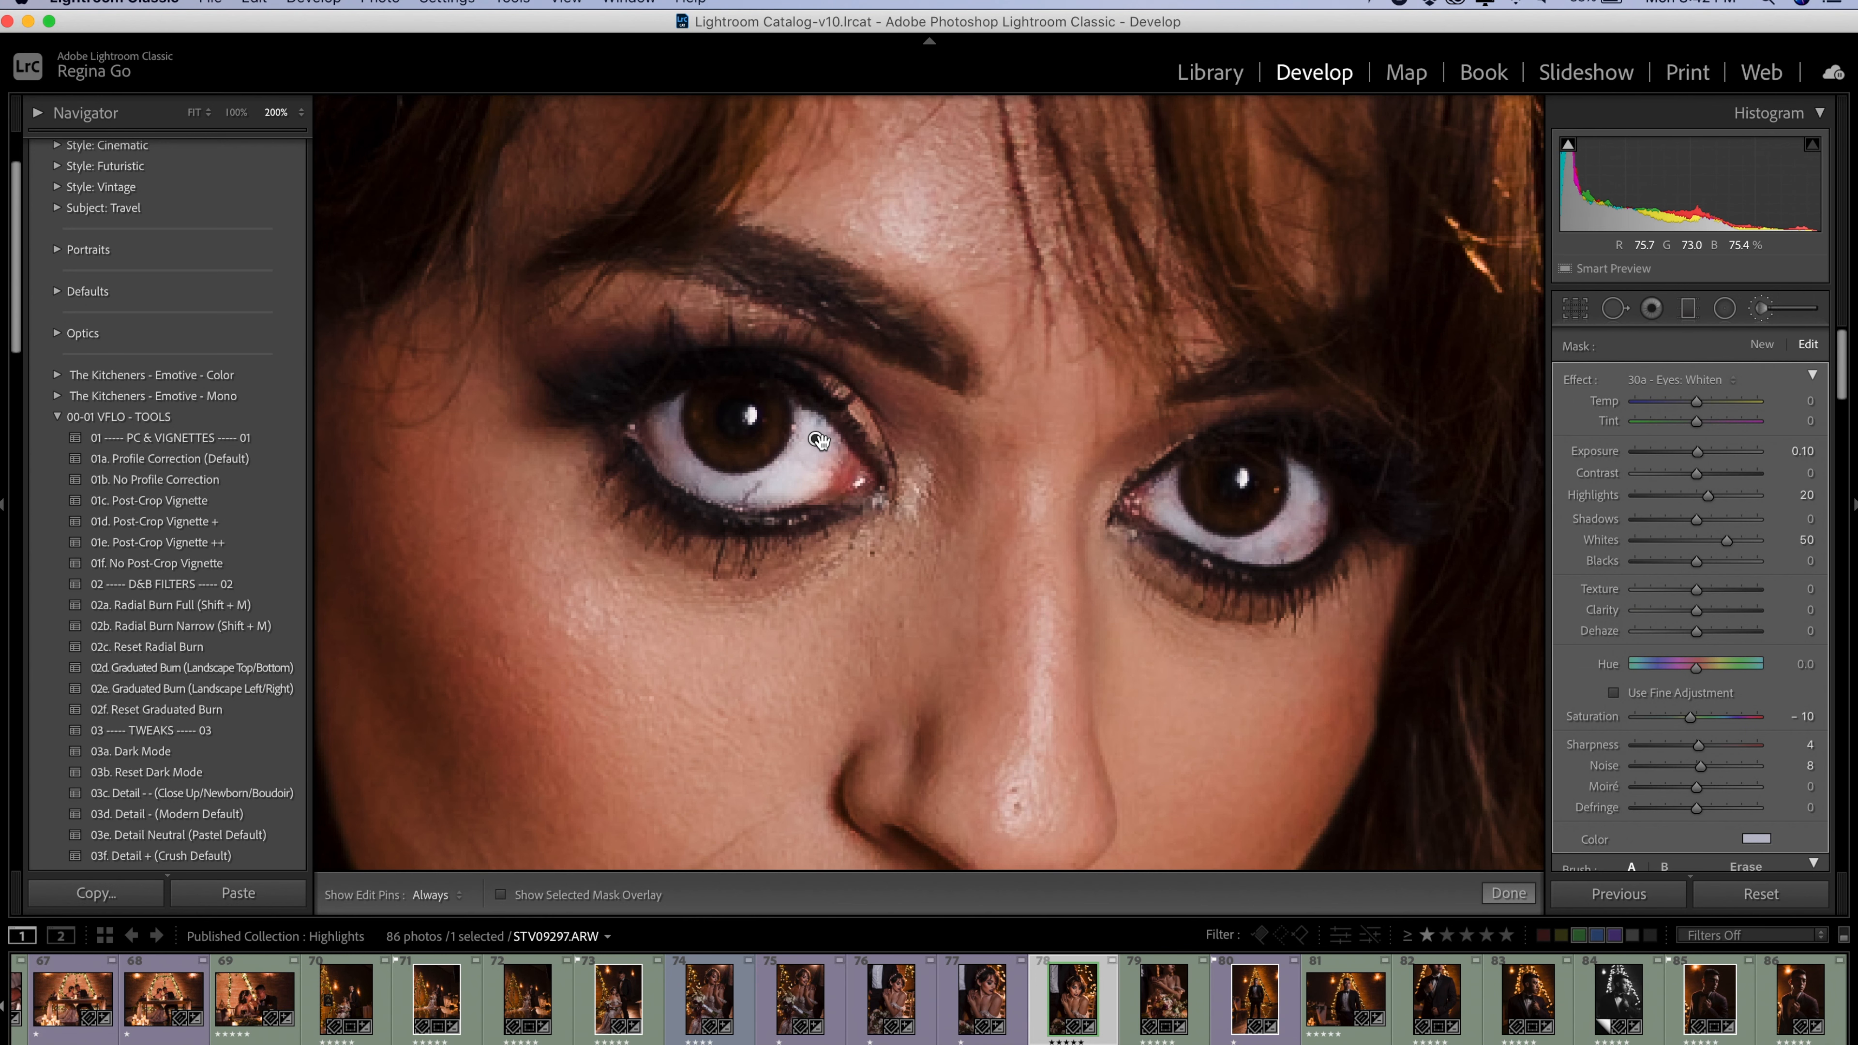
key(o)
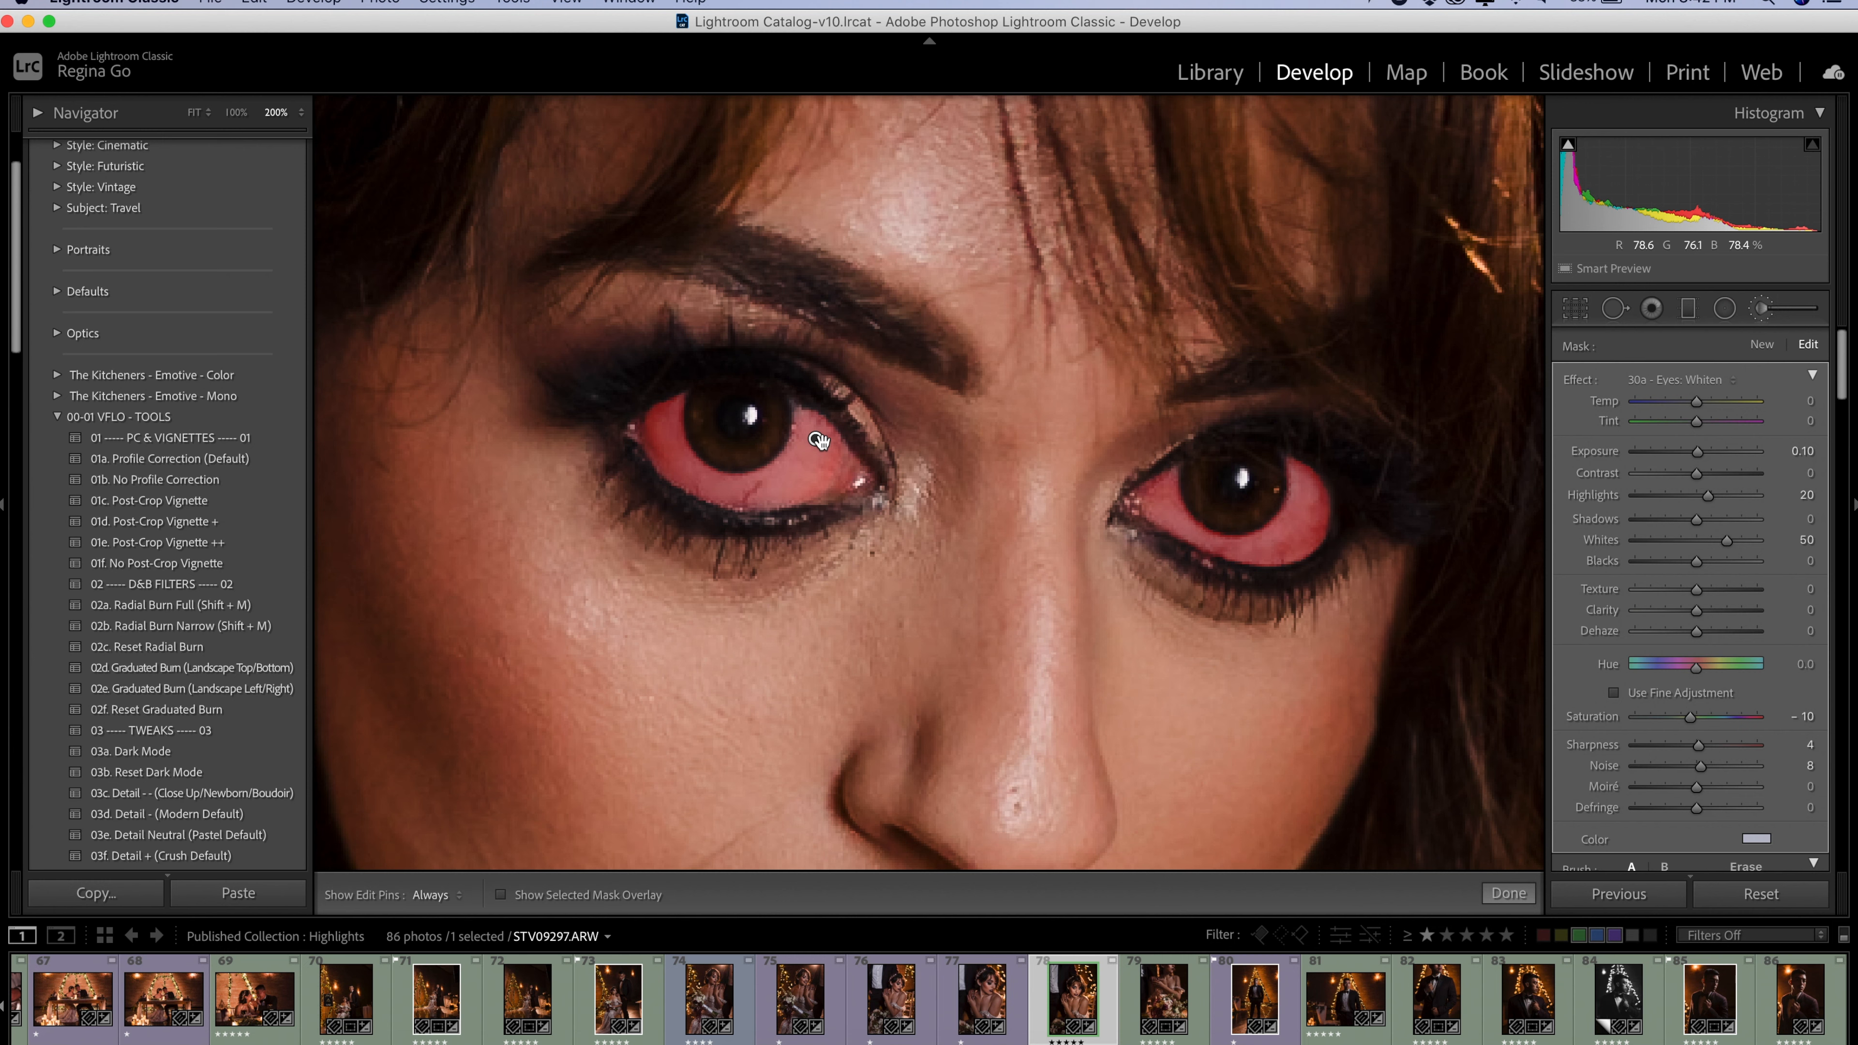
key(o)
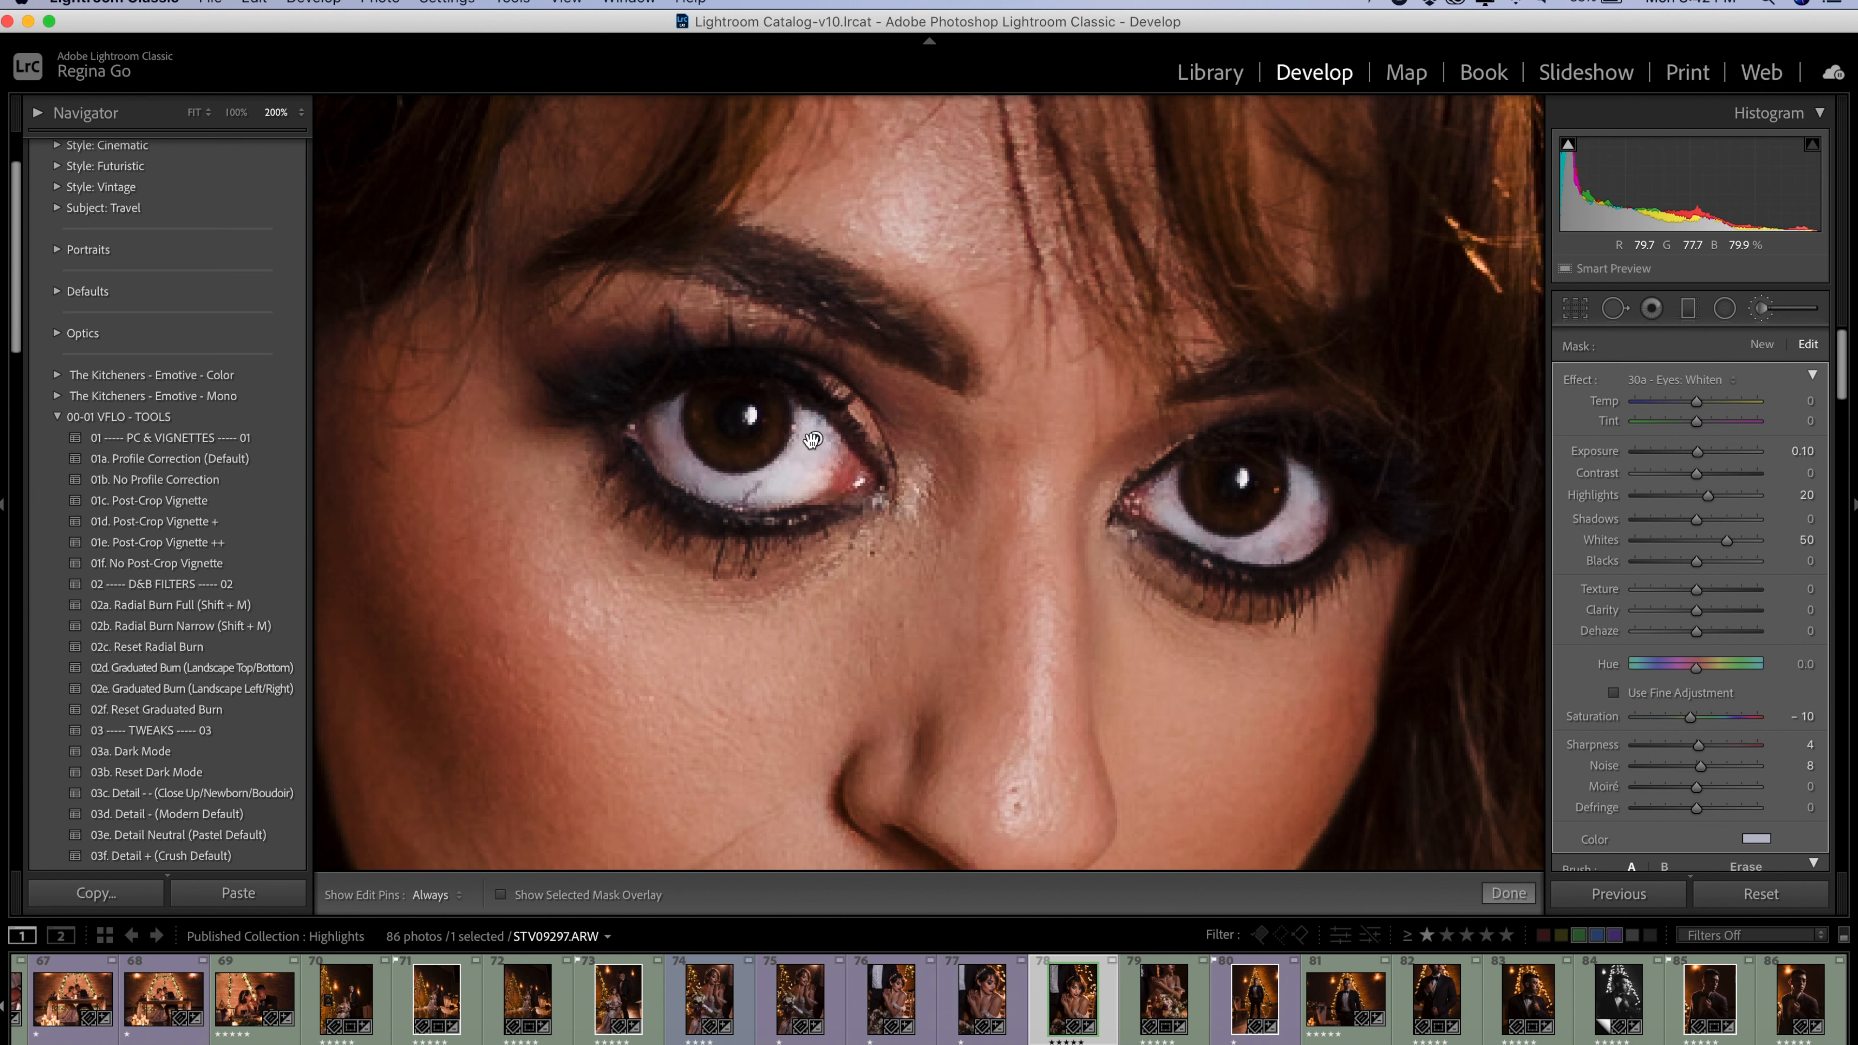
Scale the eye whitening down to Exposure 0.04, Highlights 8 and Whites 19, and compare the eyes with the brush adjustment off and on
key(alt)
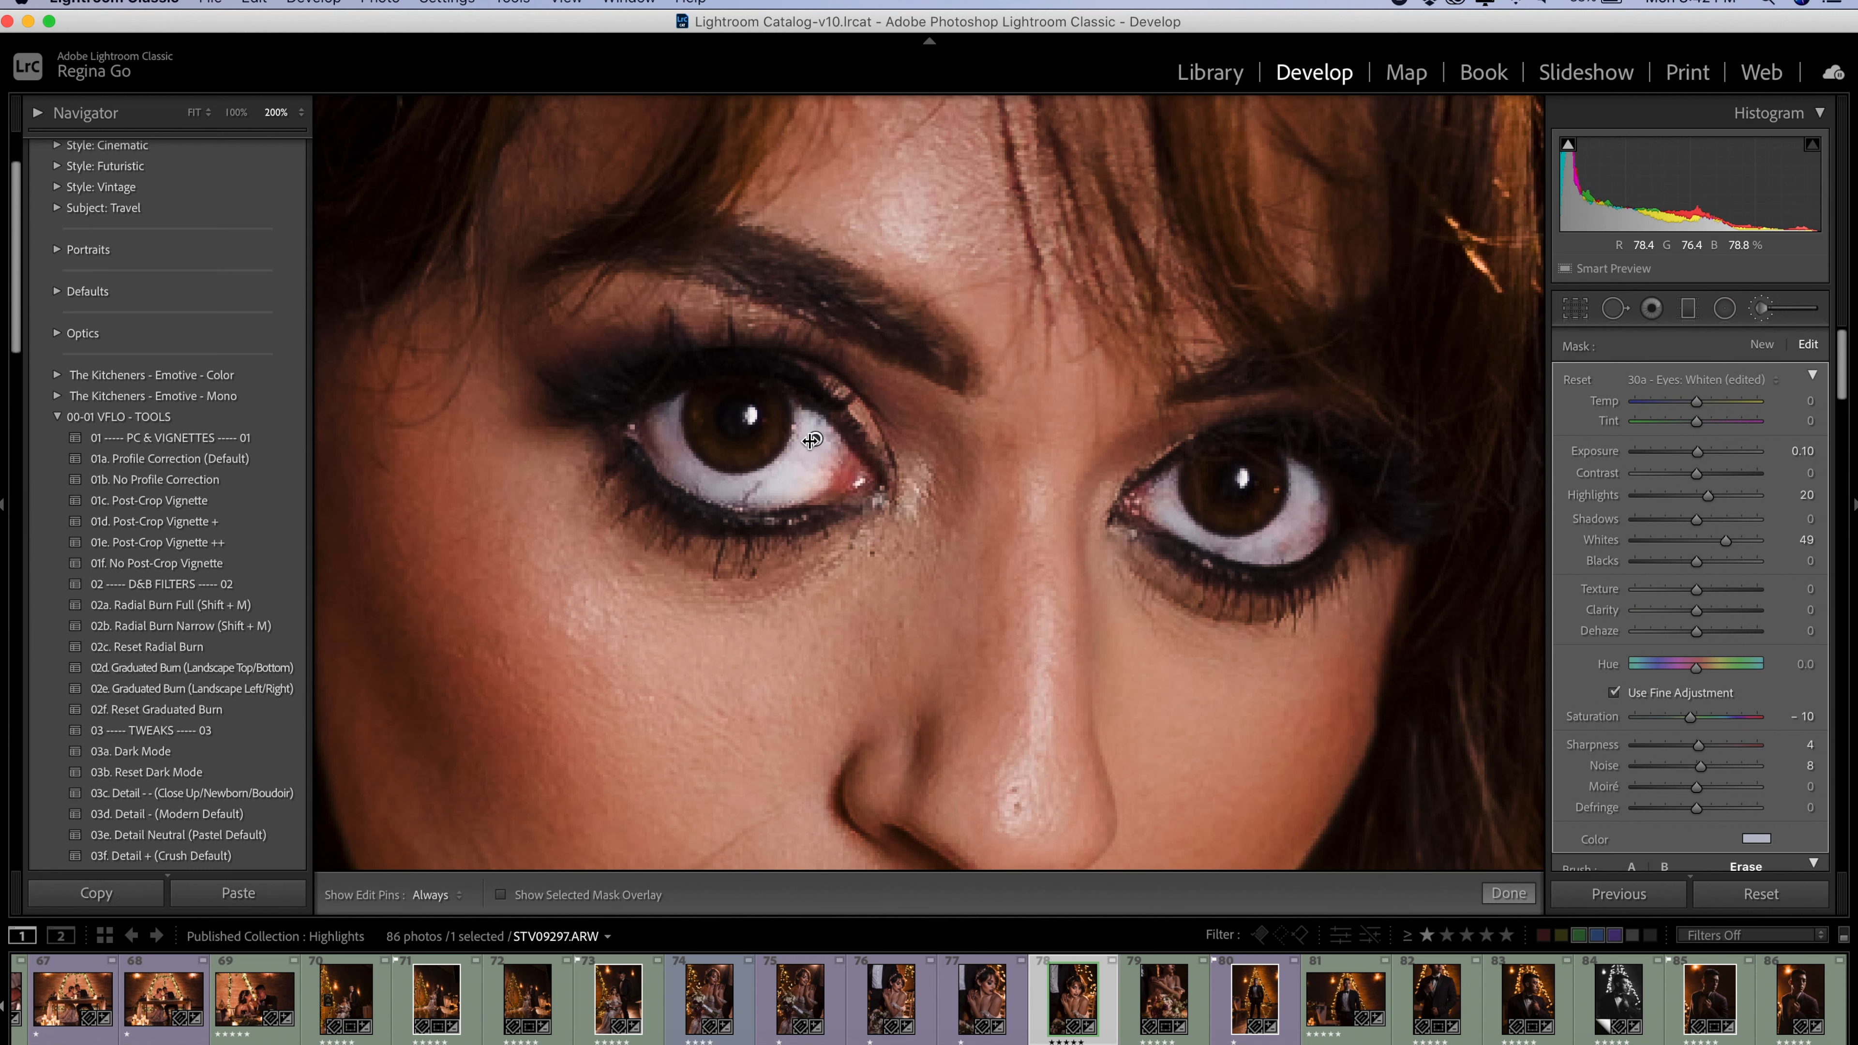
drag(763, 455, 722, 464)
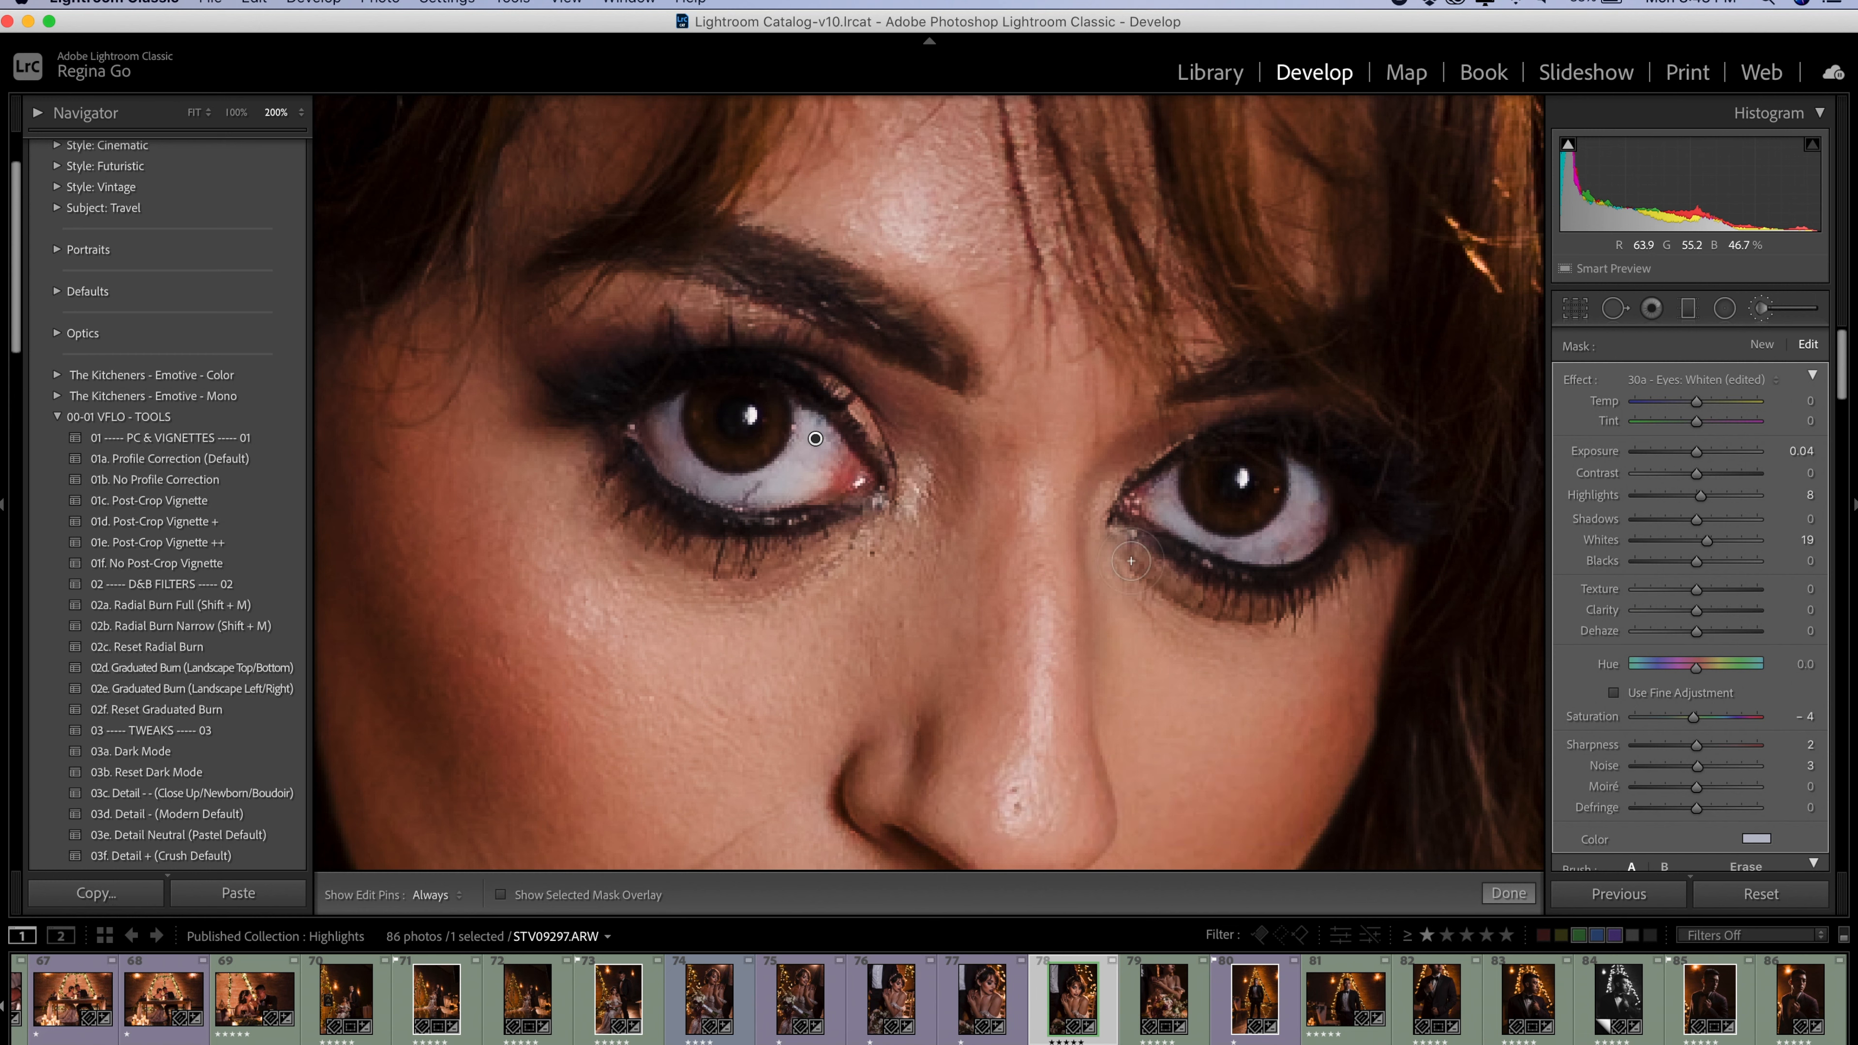
scroll(1643, 798, down, 10)
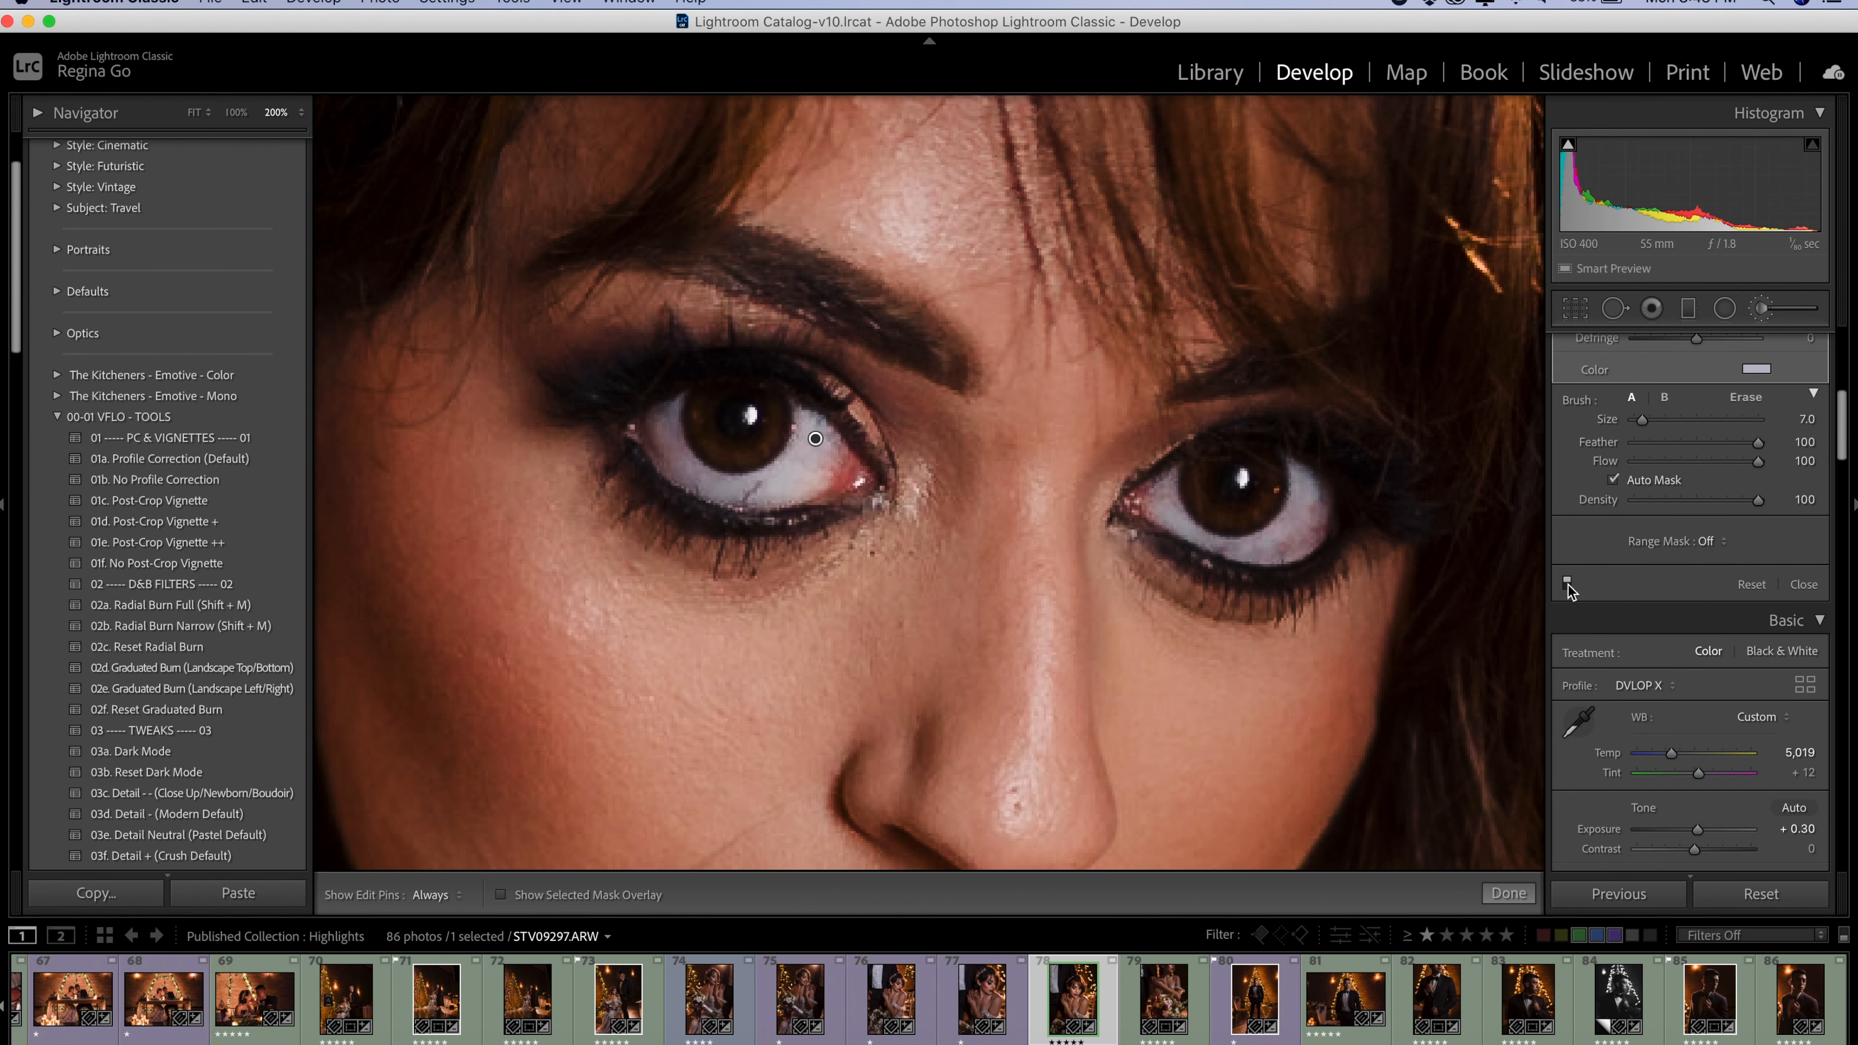
scroll(1568, 589, up, 5)
scroll(1643, 798, down, 2)
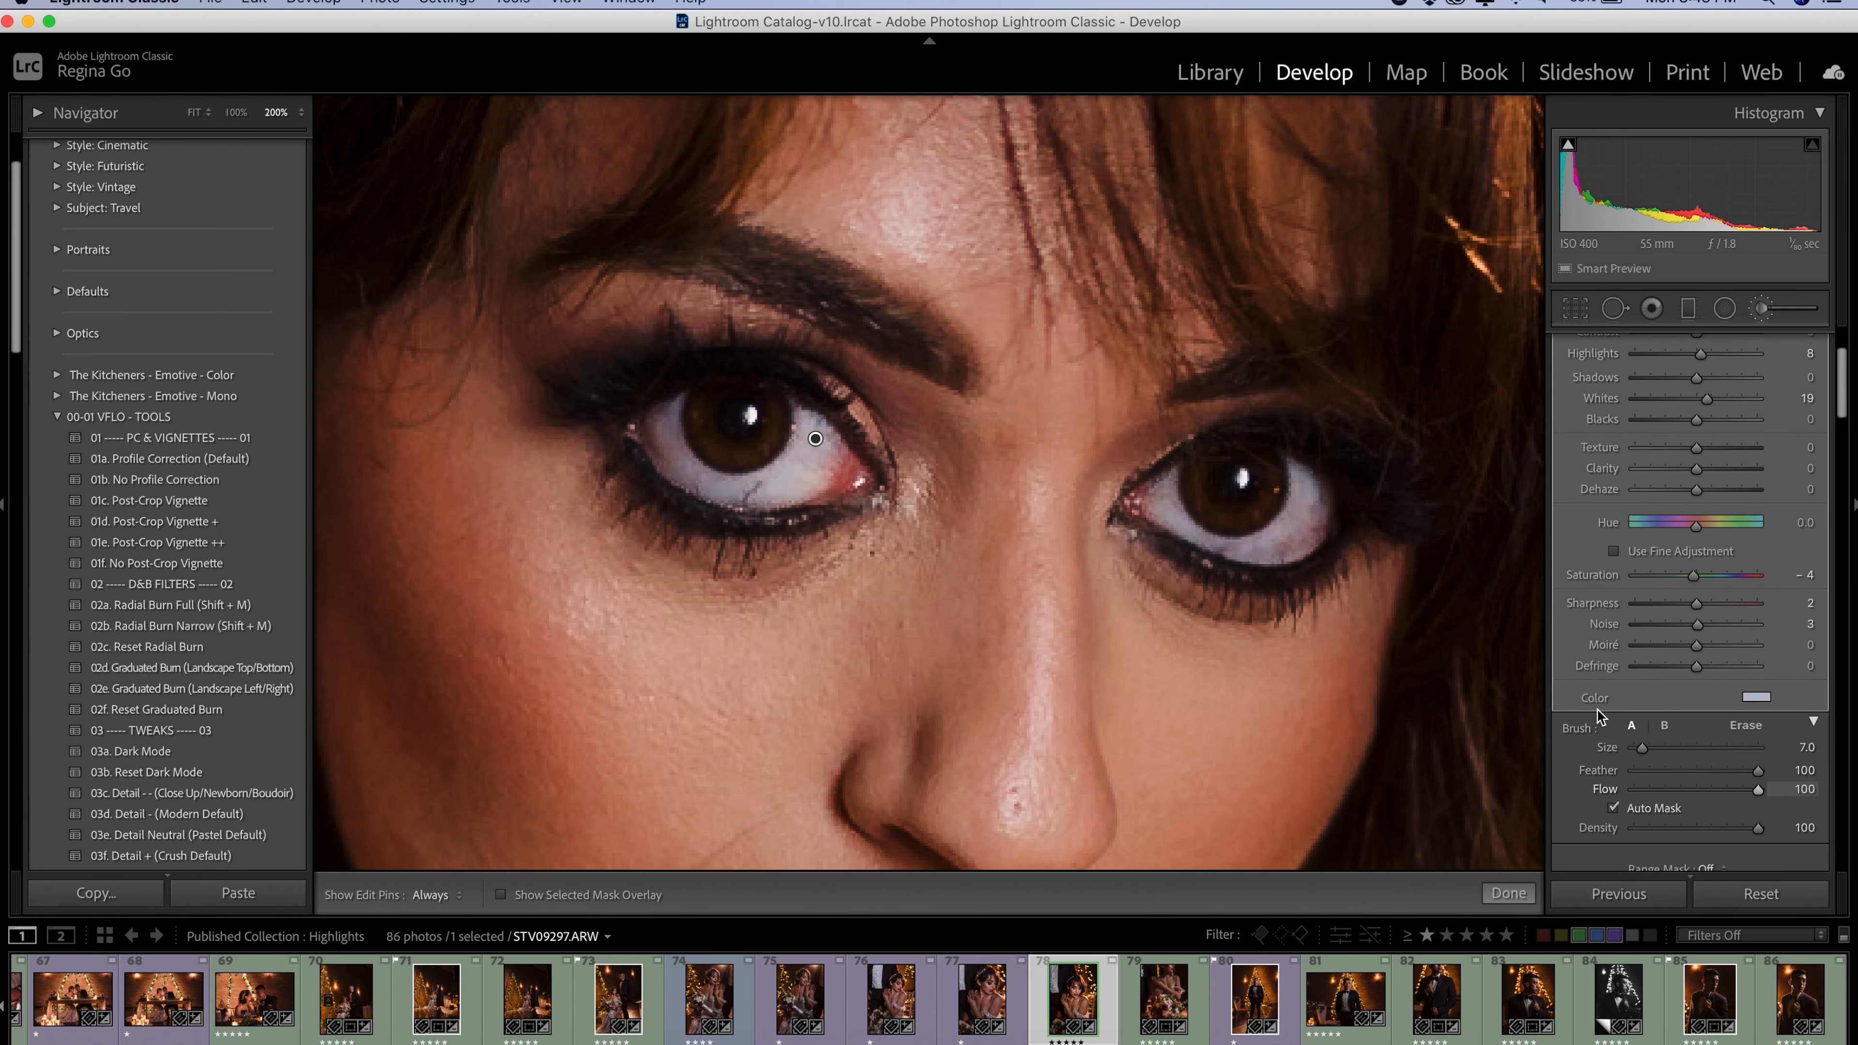
scroll(1597, 704, down, 3)
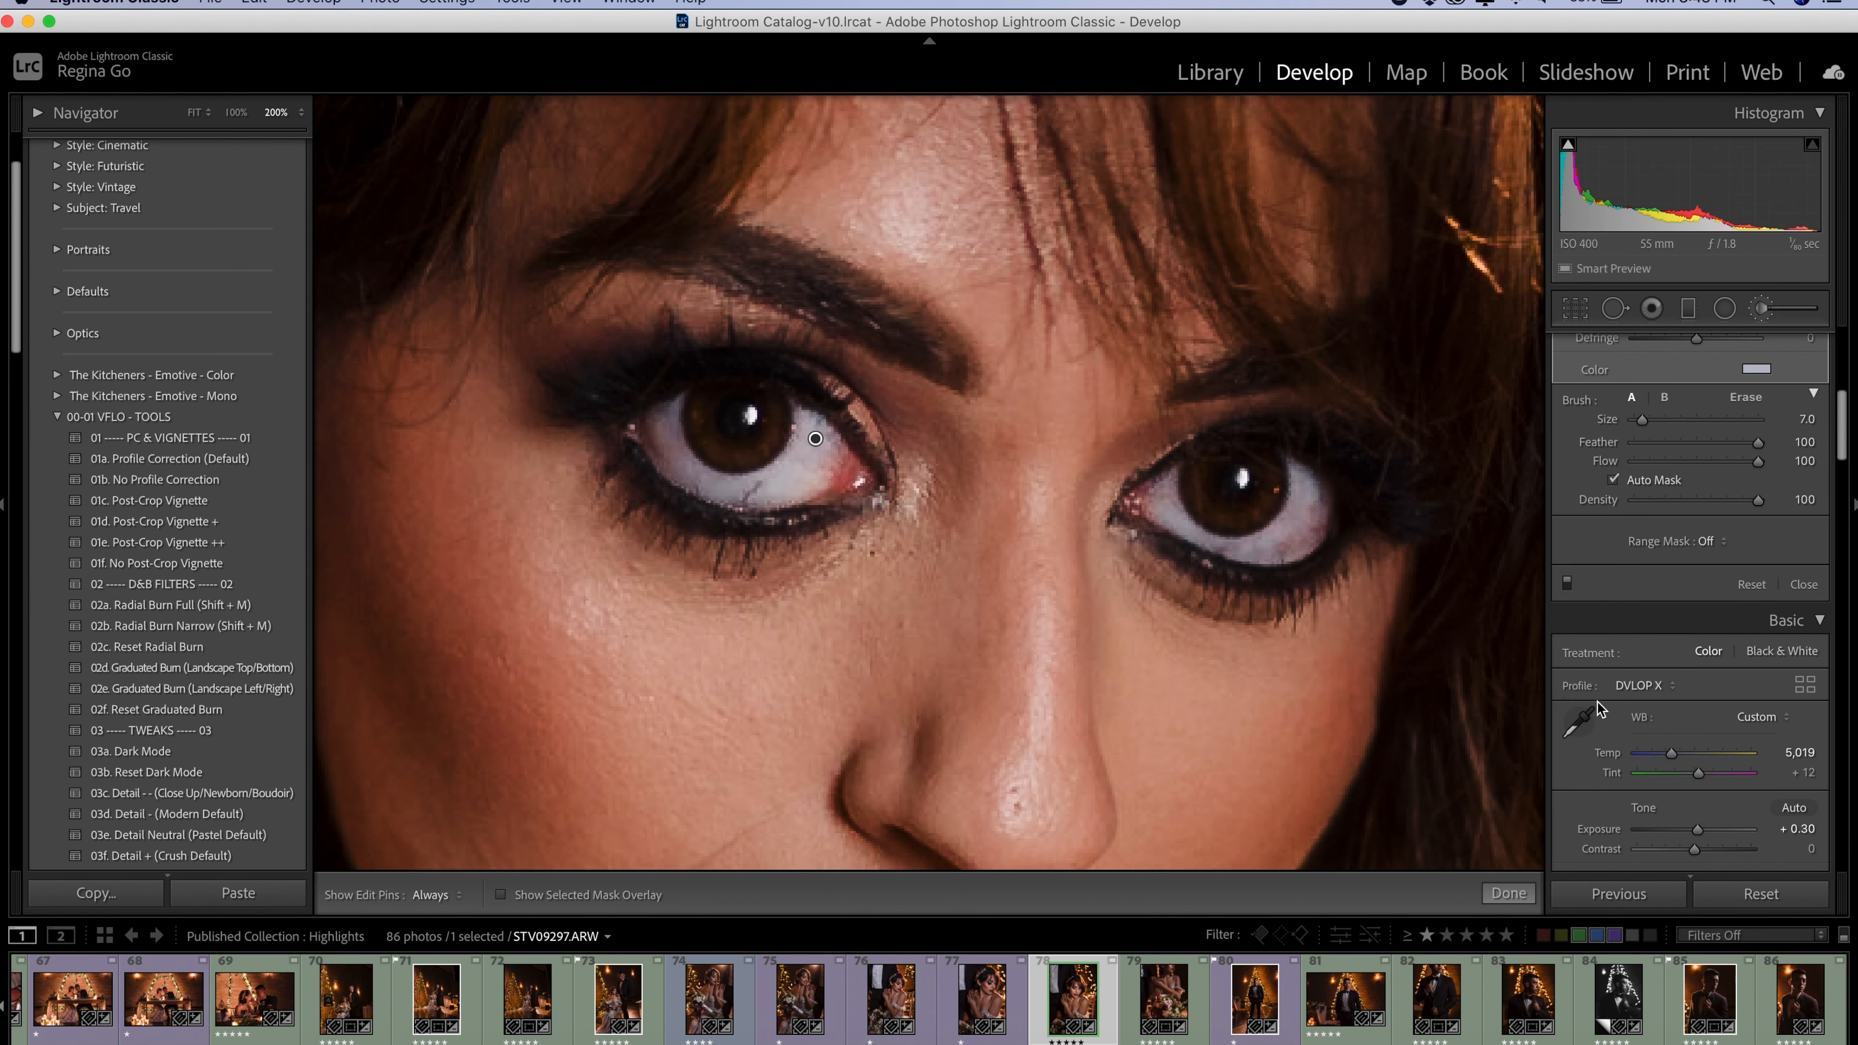
click(1567, 584)
click(1567, 584)
Start a new Adjustment Brush with the 30c - Eyes: Intensify Iris effect and paint it over both irises
click(1765, 308)
click(1765, 308)
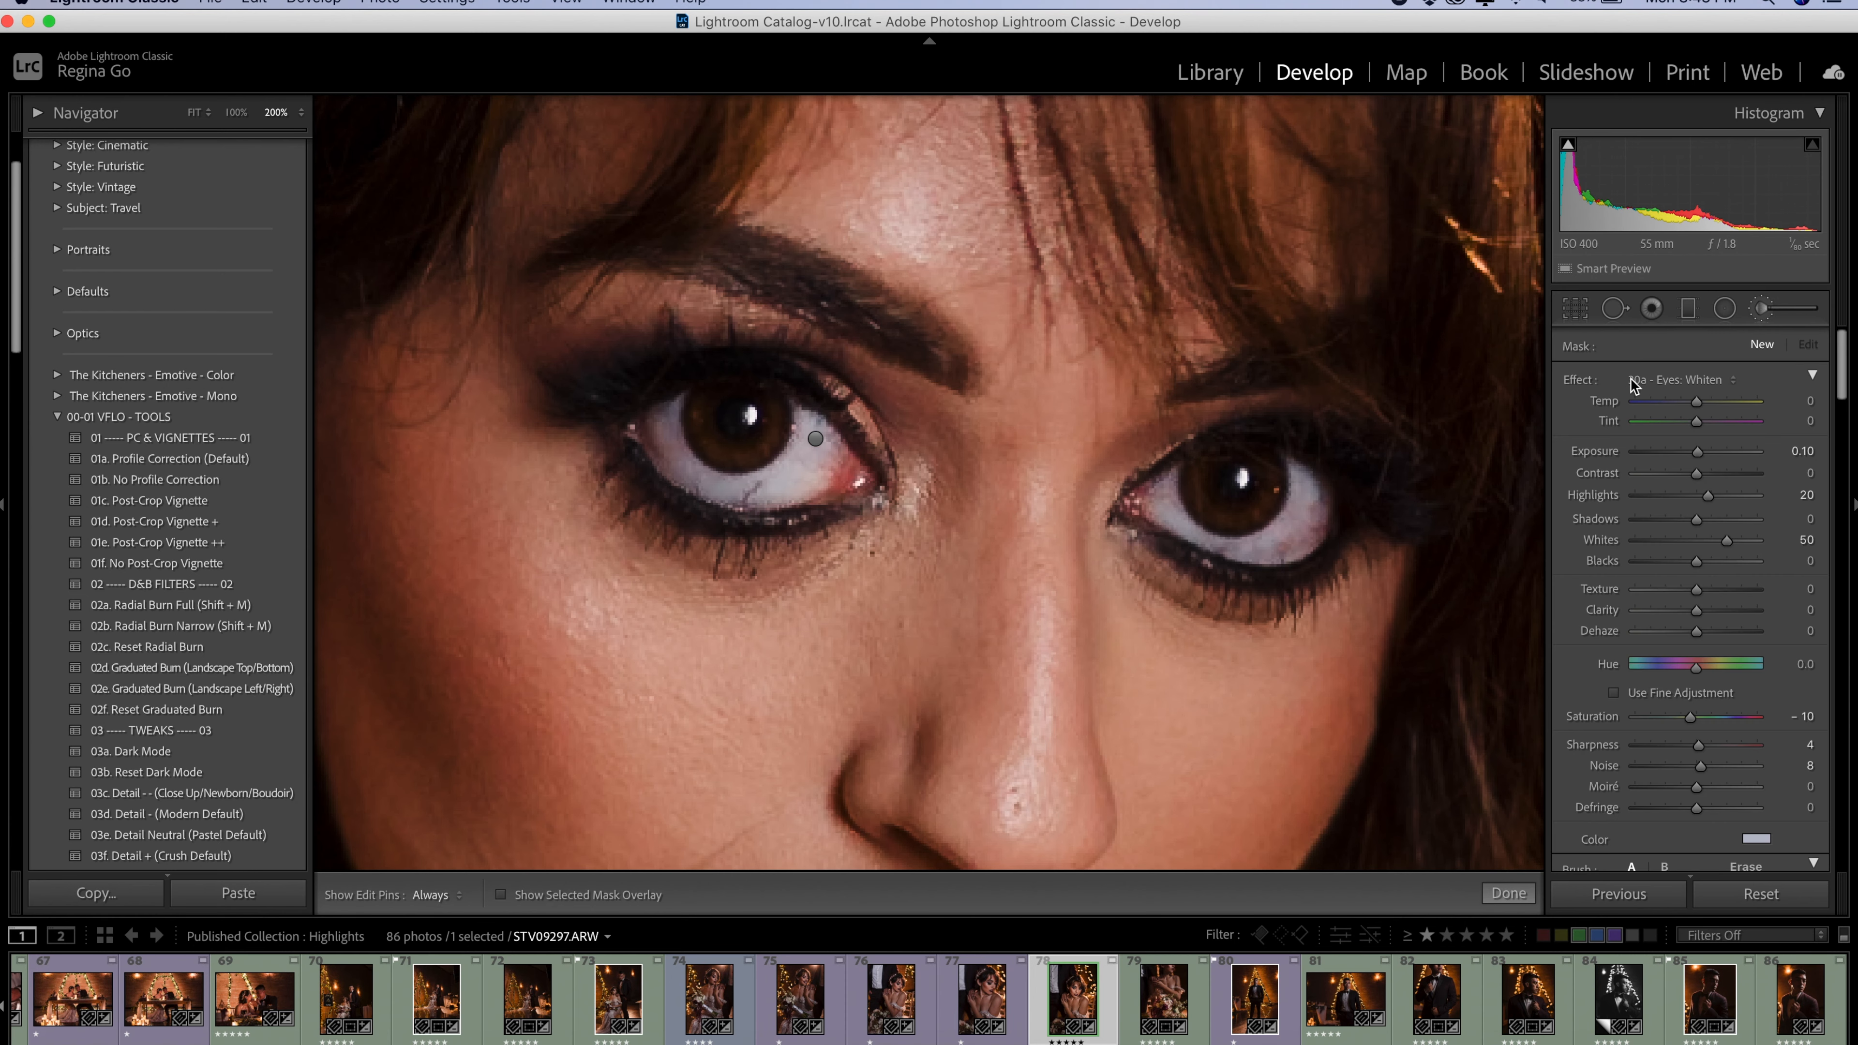
click(1635, 380)
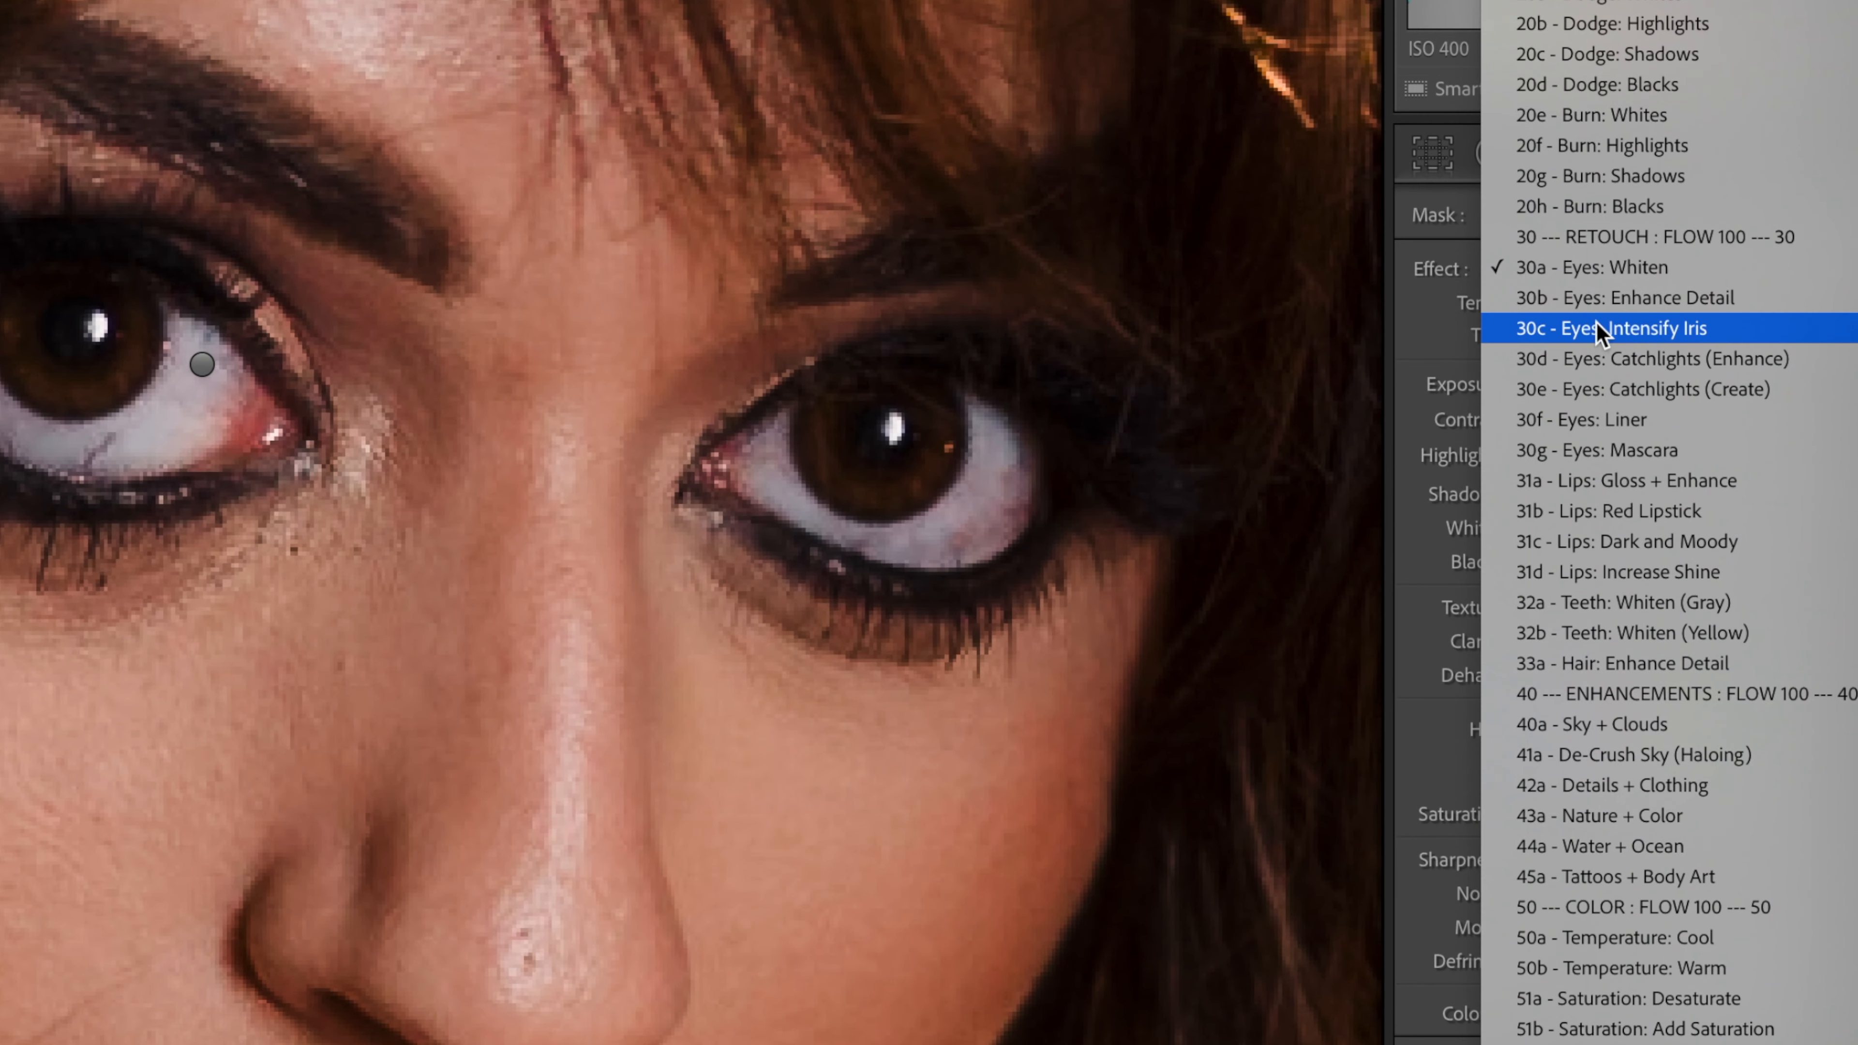
click(1589, 335)
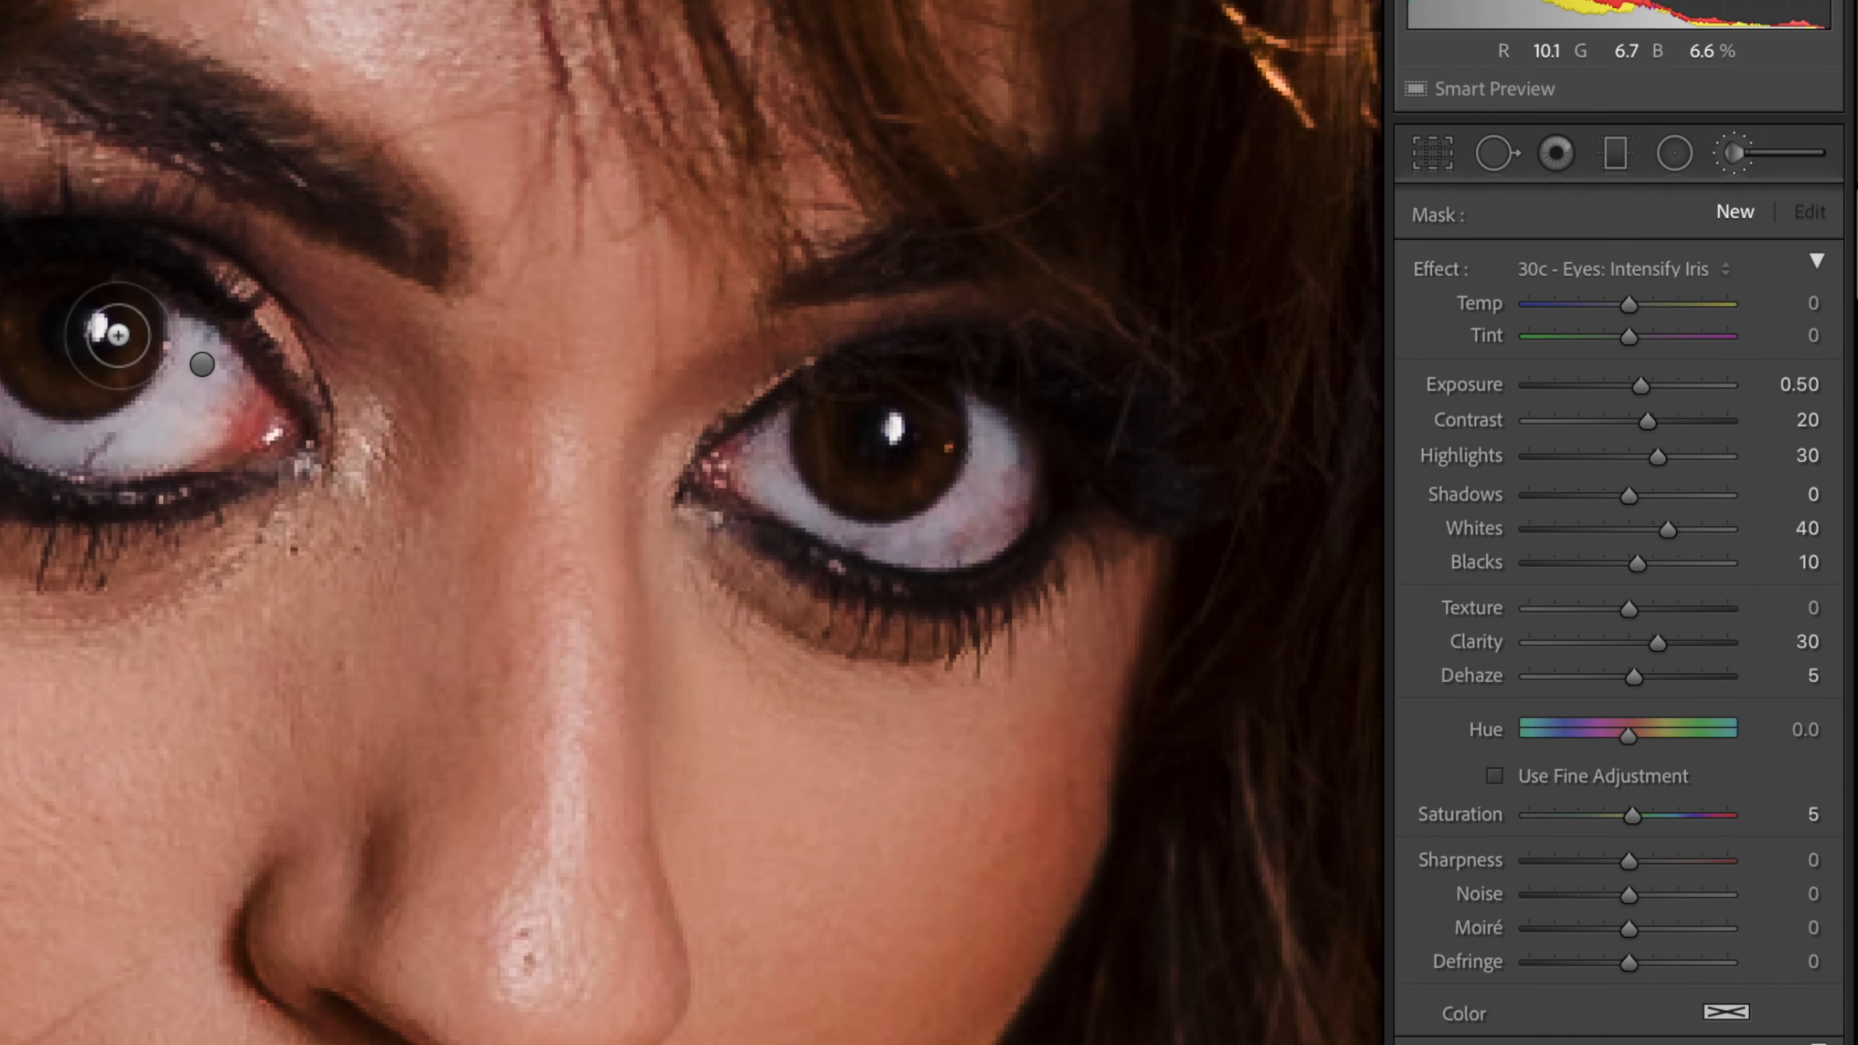
key(h)
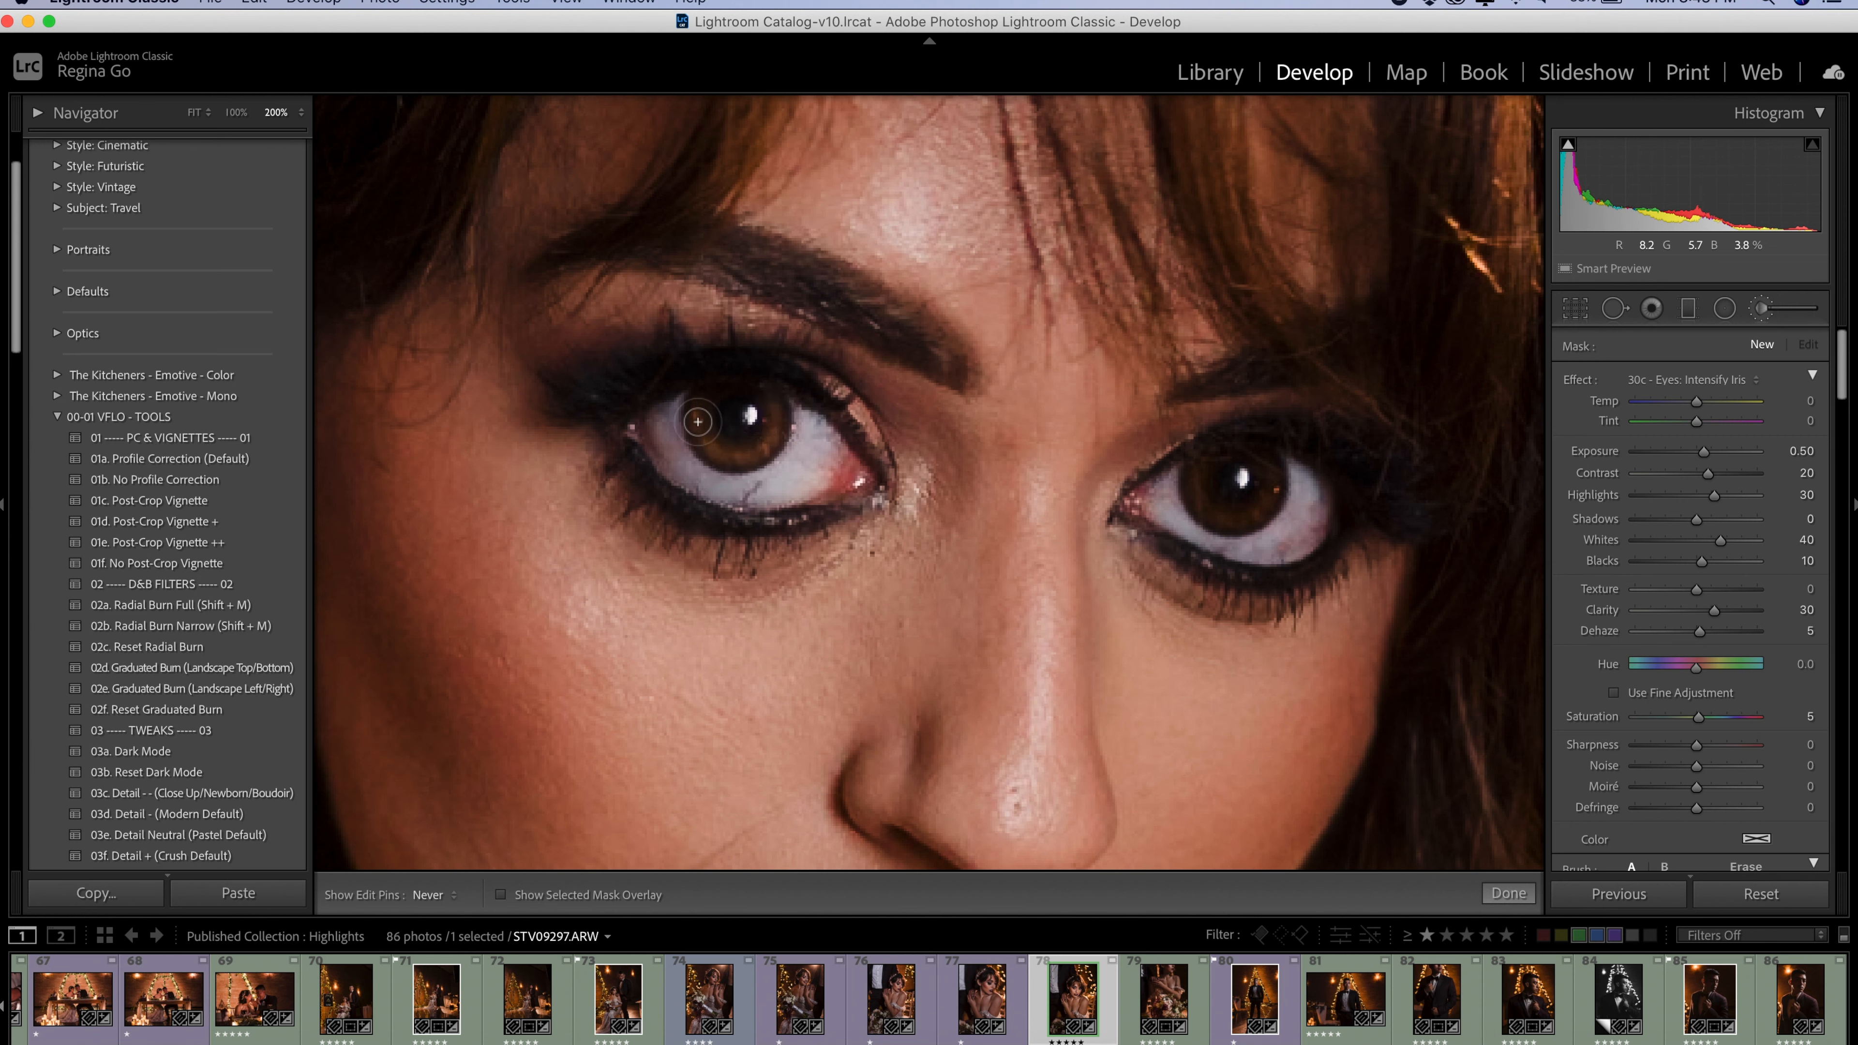
key(h)
key(h)
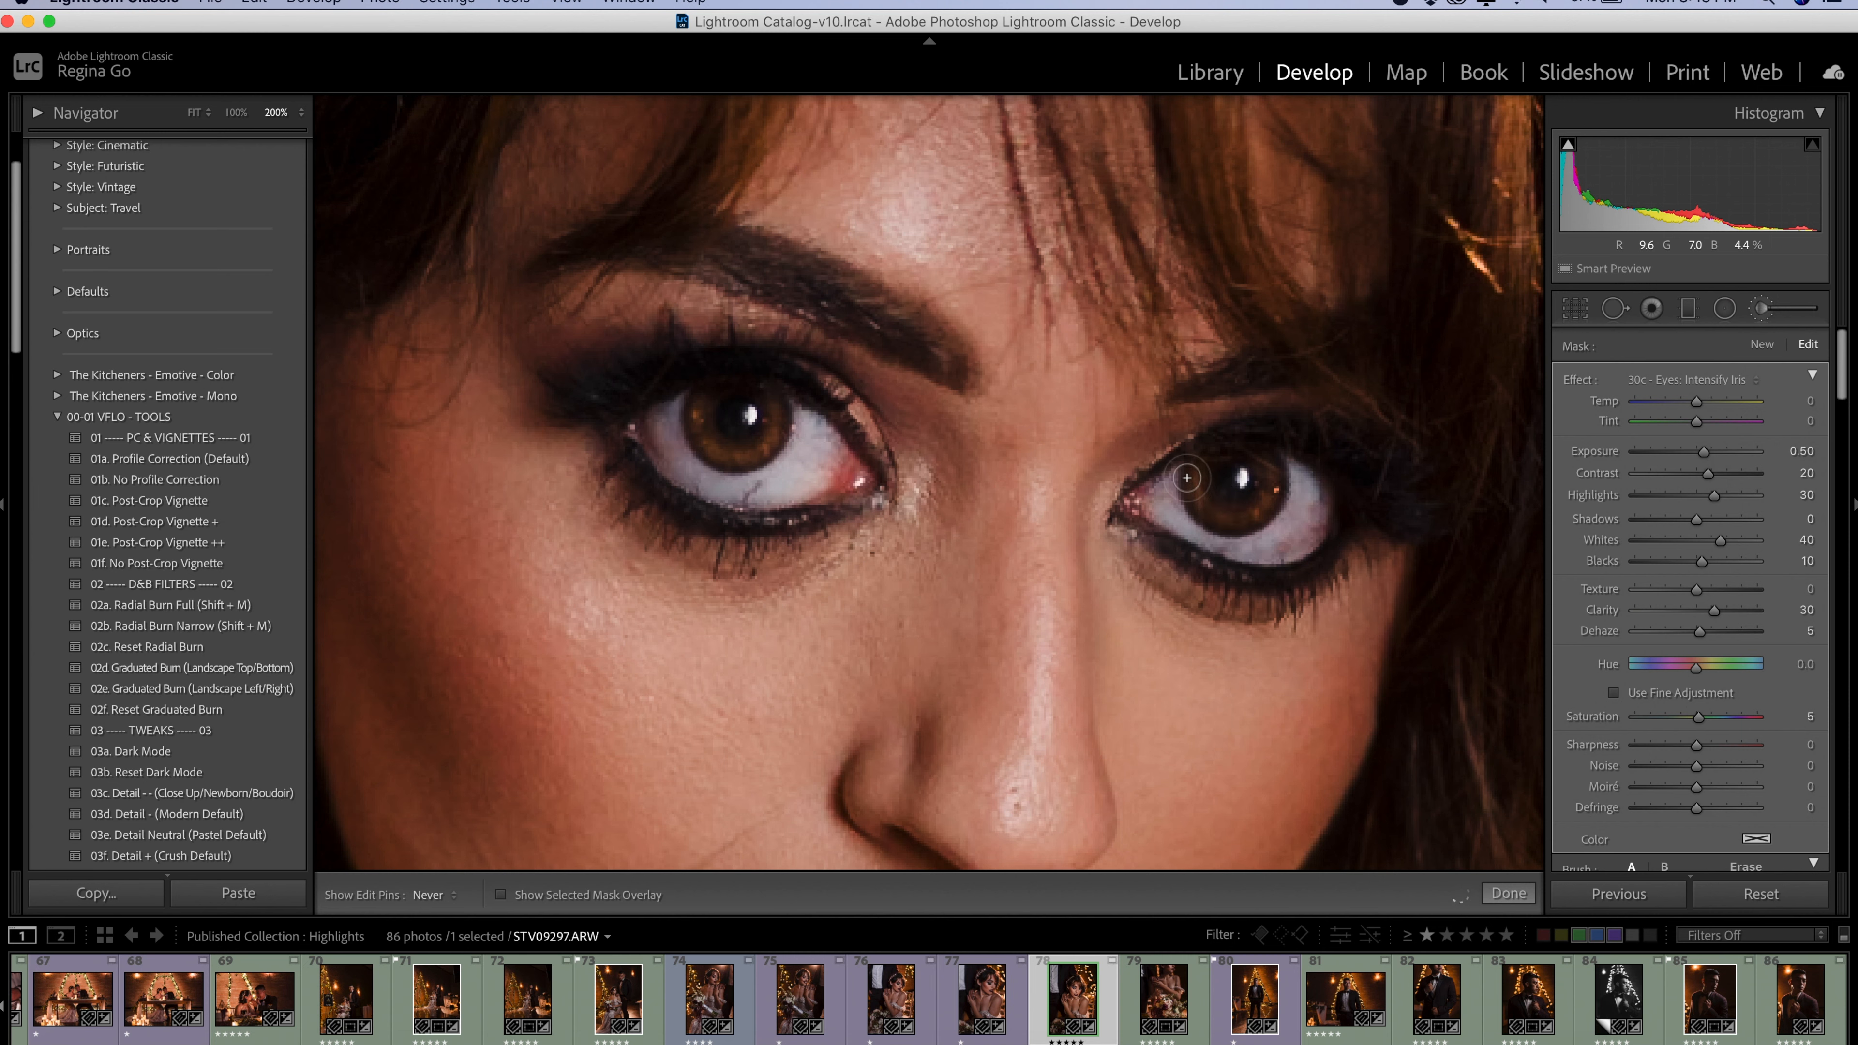
Adjust the overall strength of the Intensify Iris brush effect
key(h)
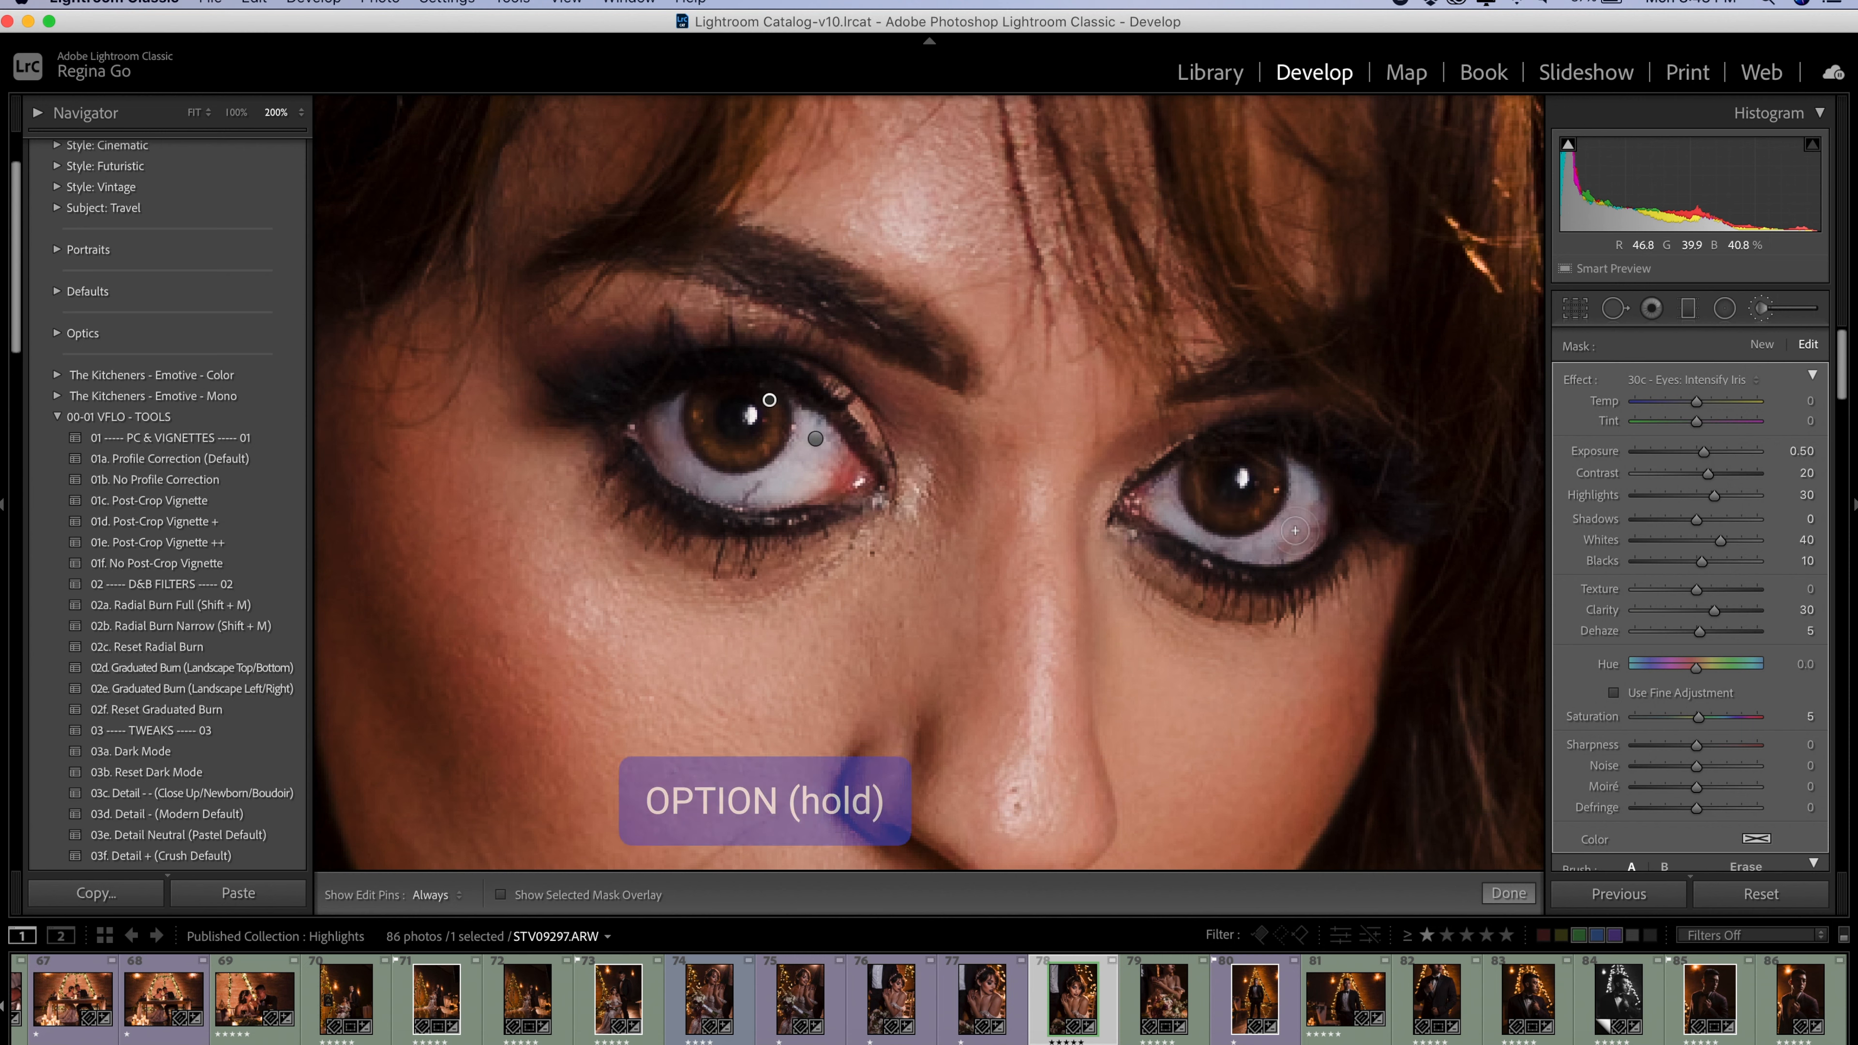
key(alt)
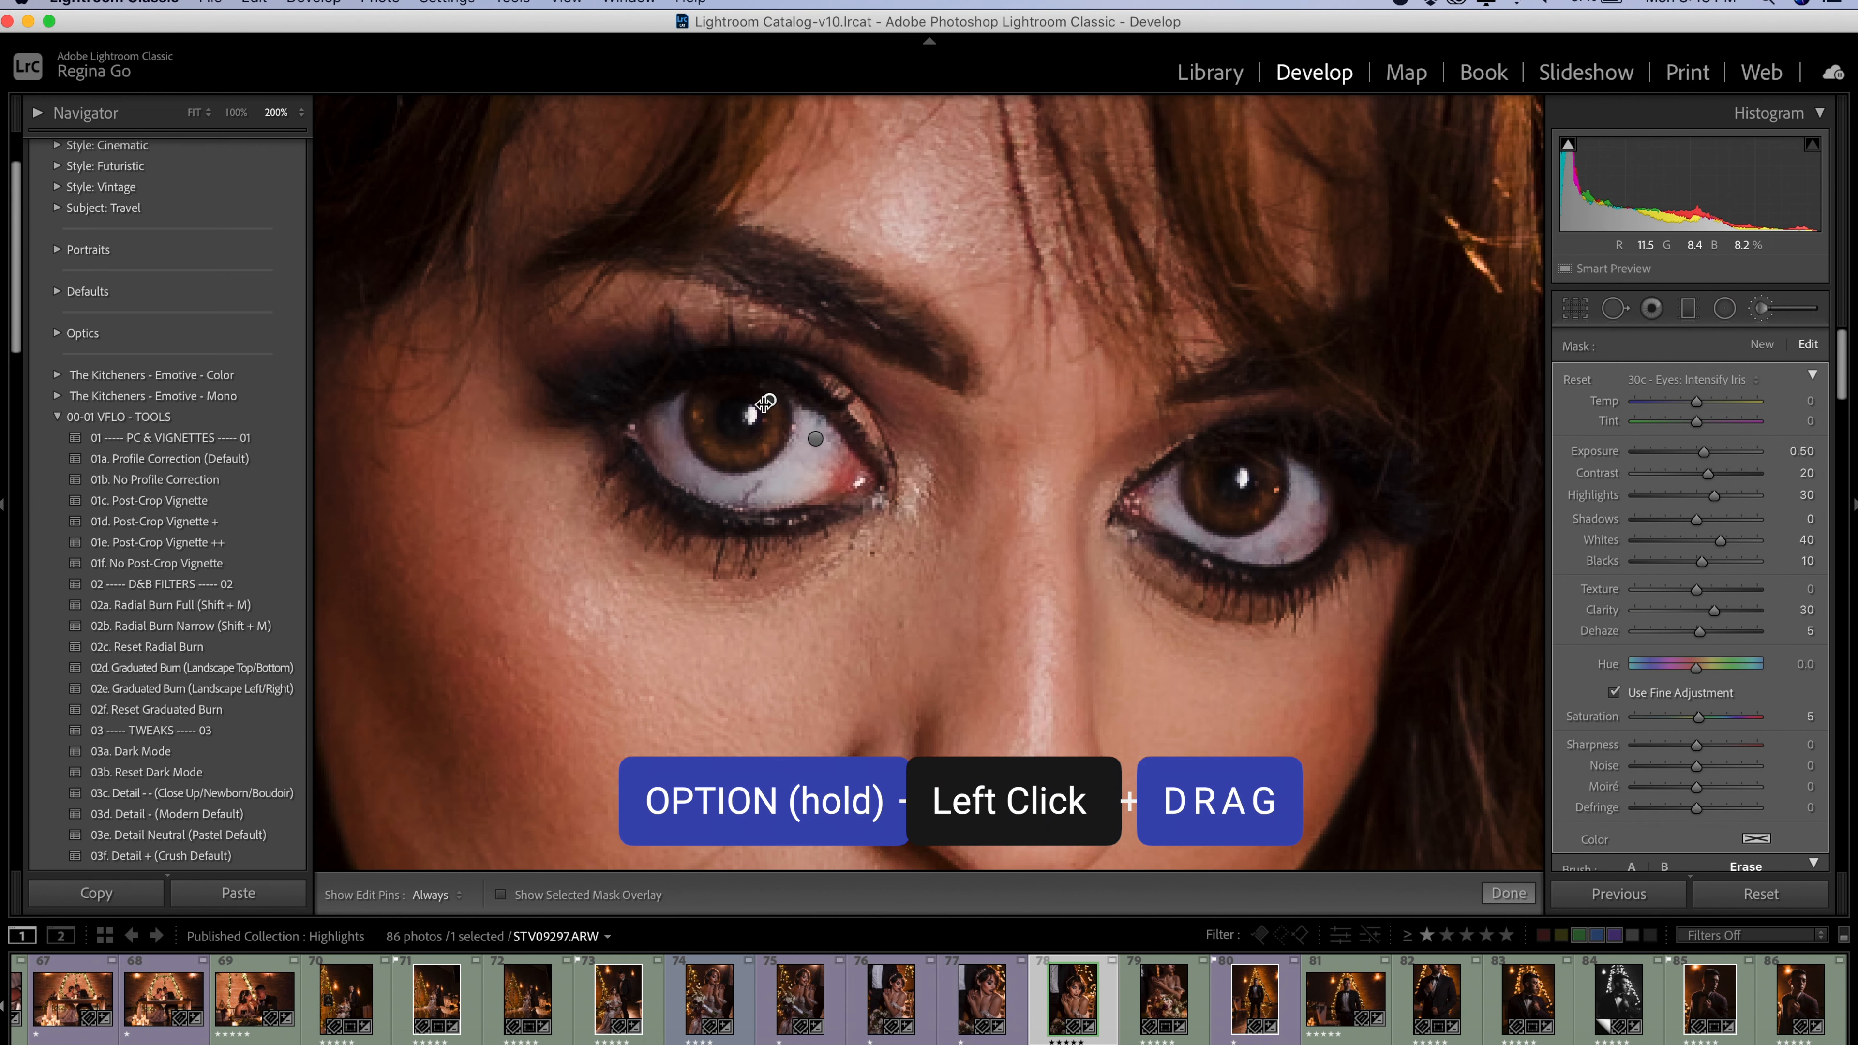